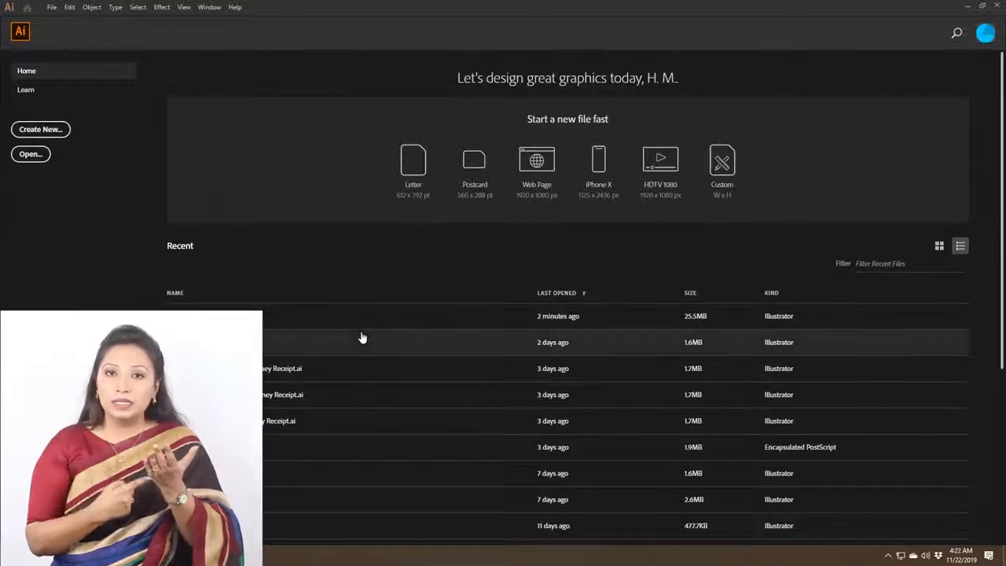
Create a new A4 print document in landscape orientation with inches as the unit, and fit the artboard in view
key(ctrl+n)
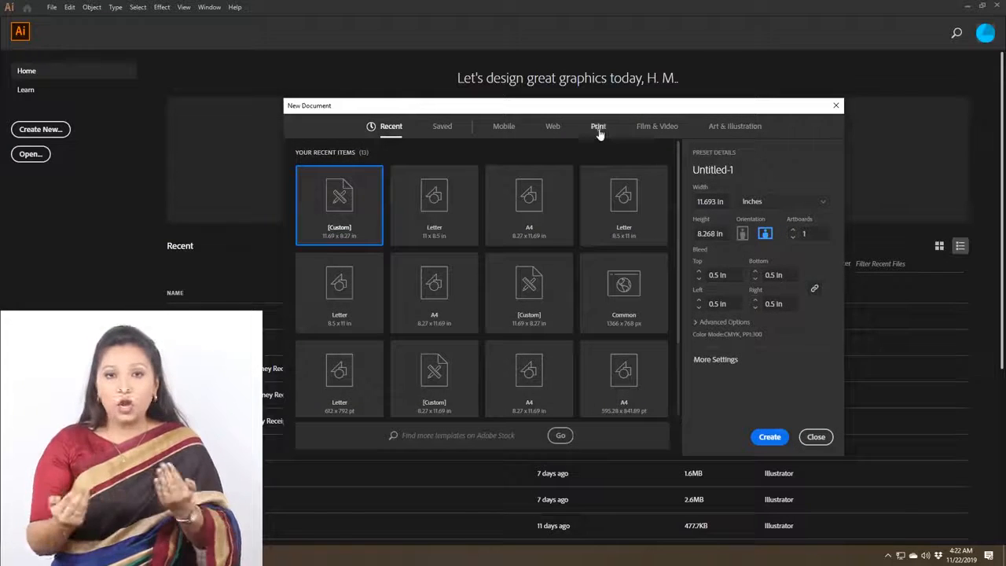
click(597, 128)
click(455, 233)
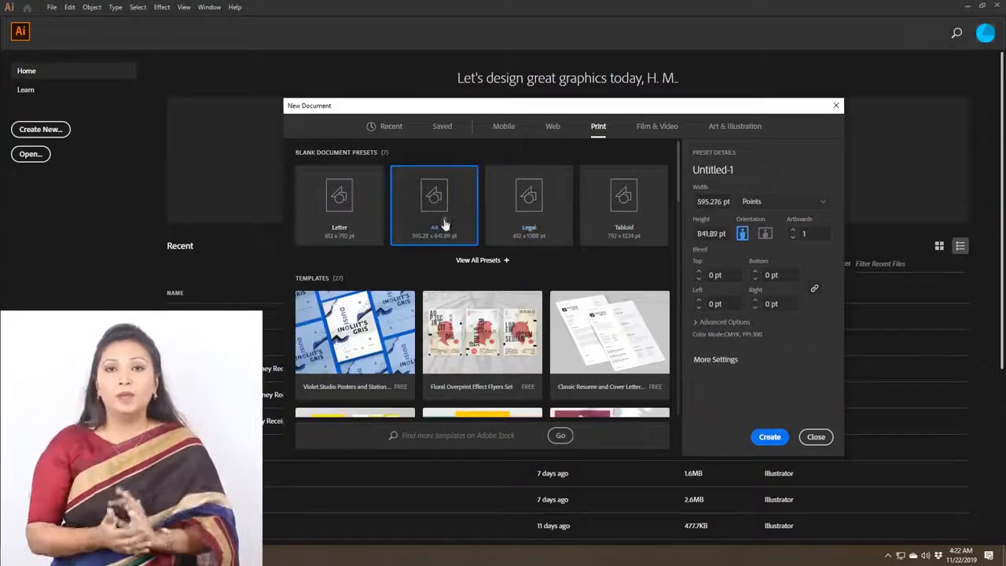
click(765, 234)
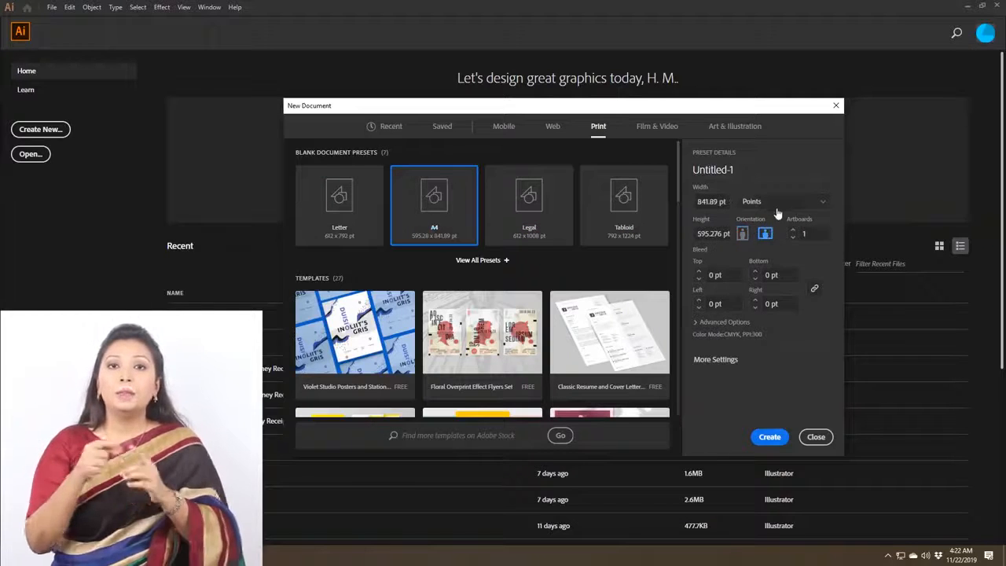
click(777, 204)
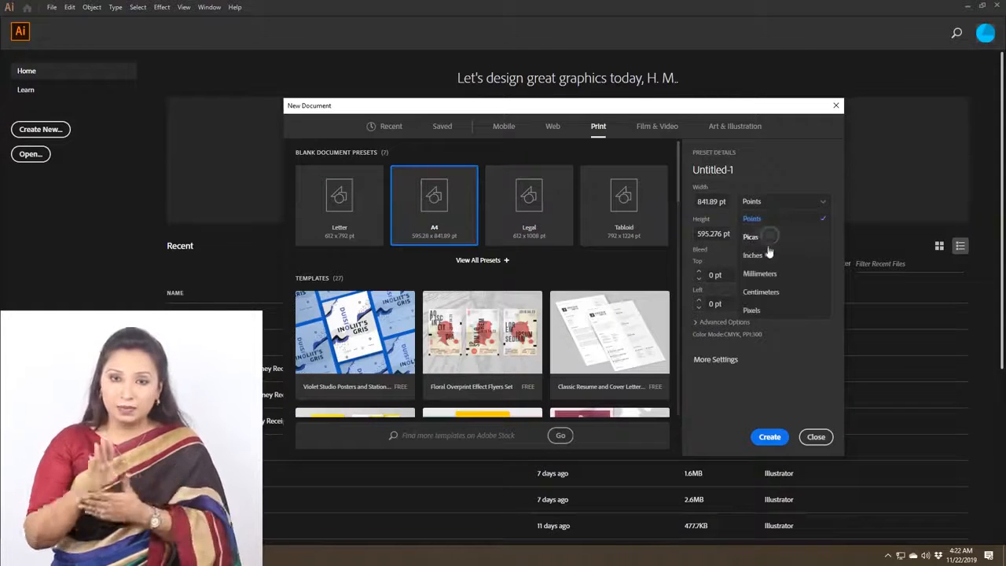
click(780, 255)
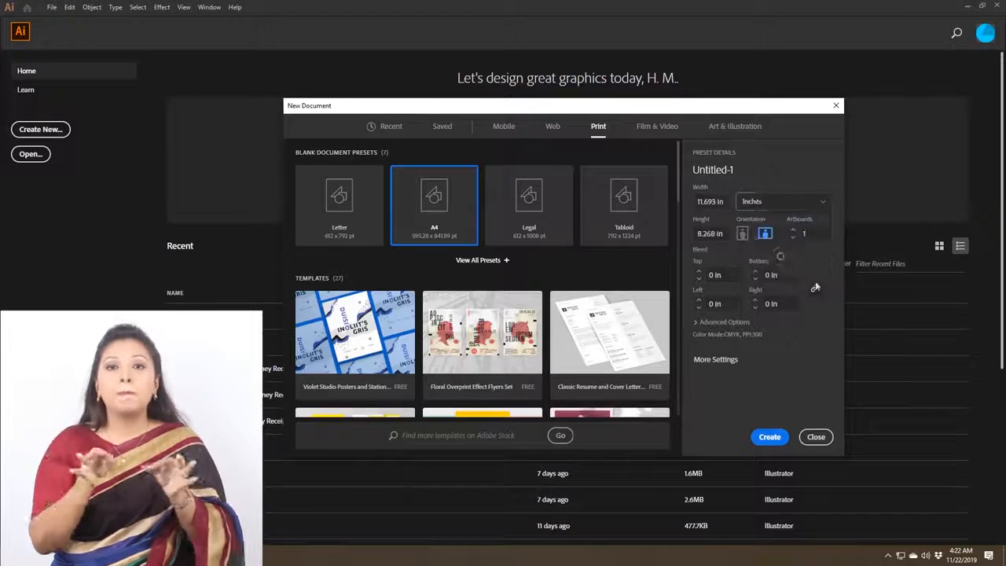
click(772, 436)
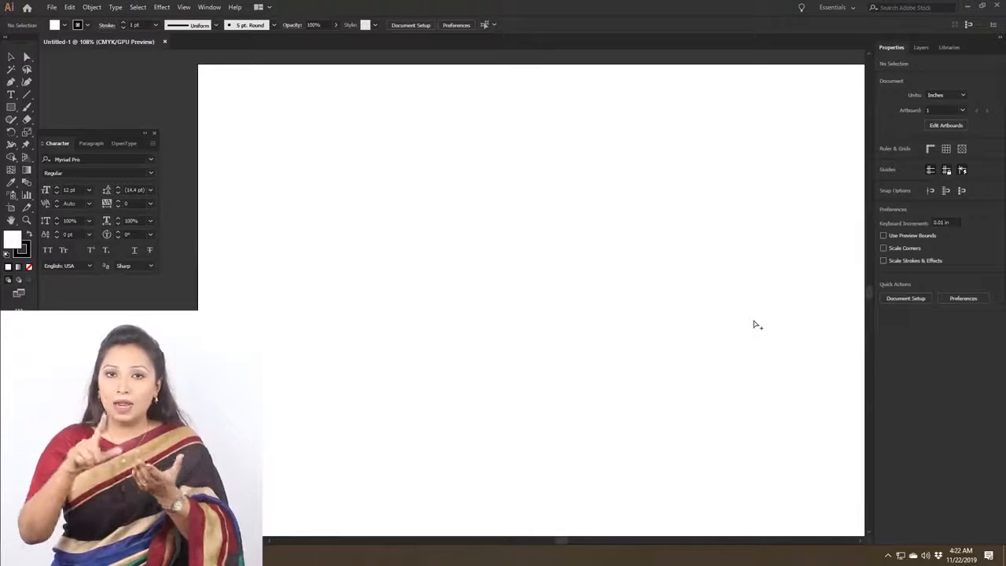
key(ctrl+0)
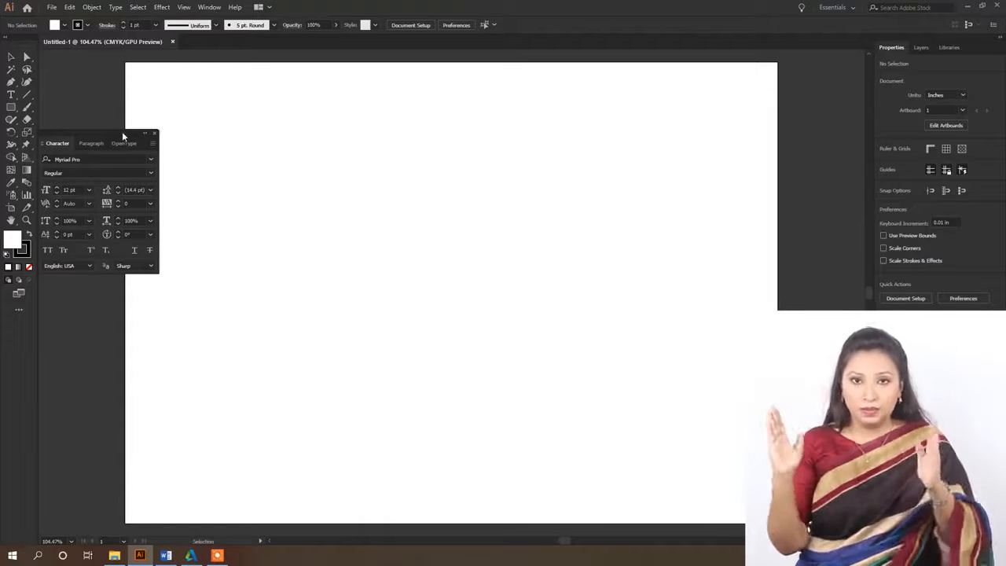
Reset the Essentials workspace to its default layout
click(209, 7)
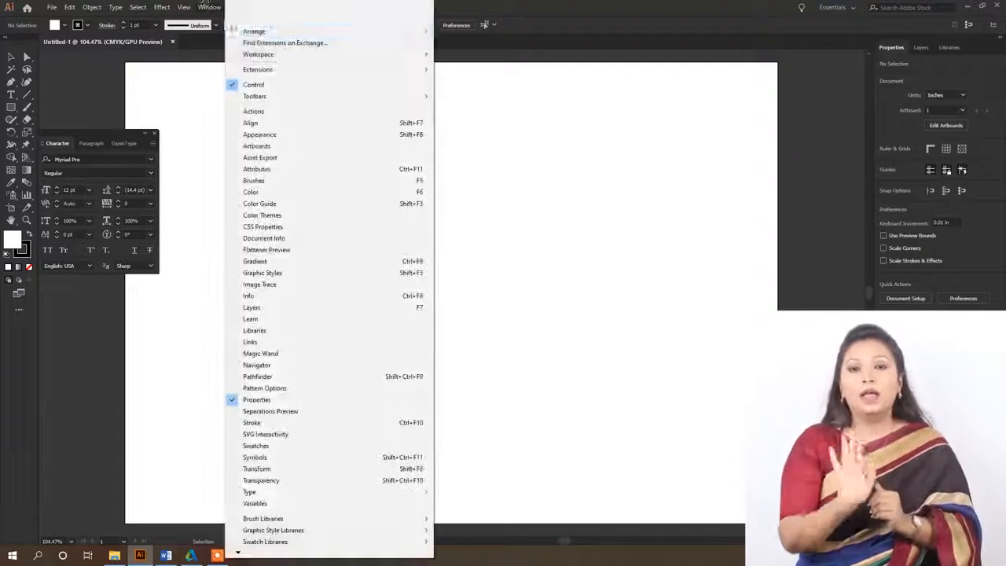
mouse_move(271, 55)
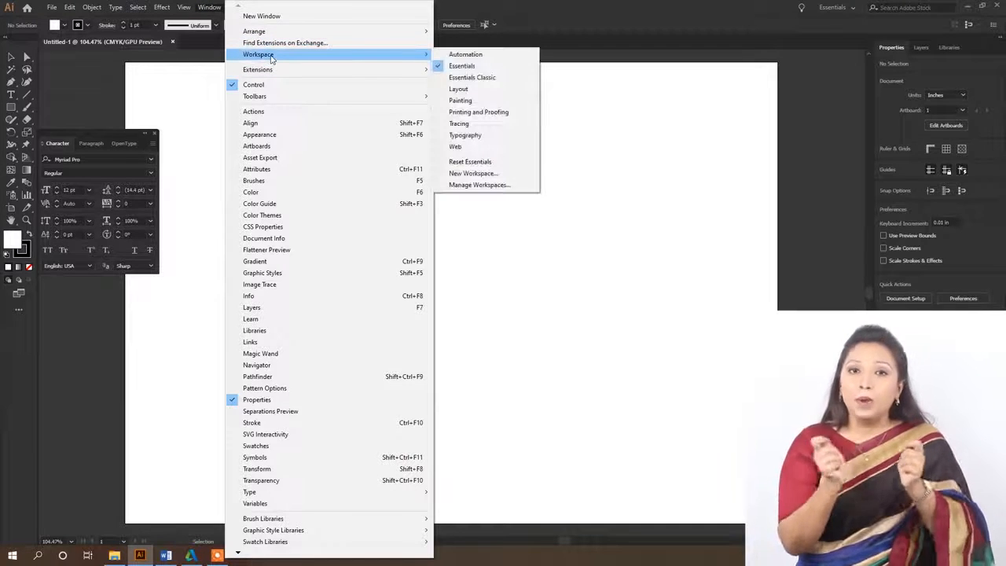
click(487, 162)
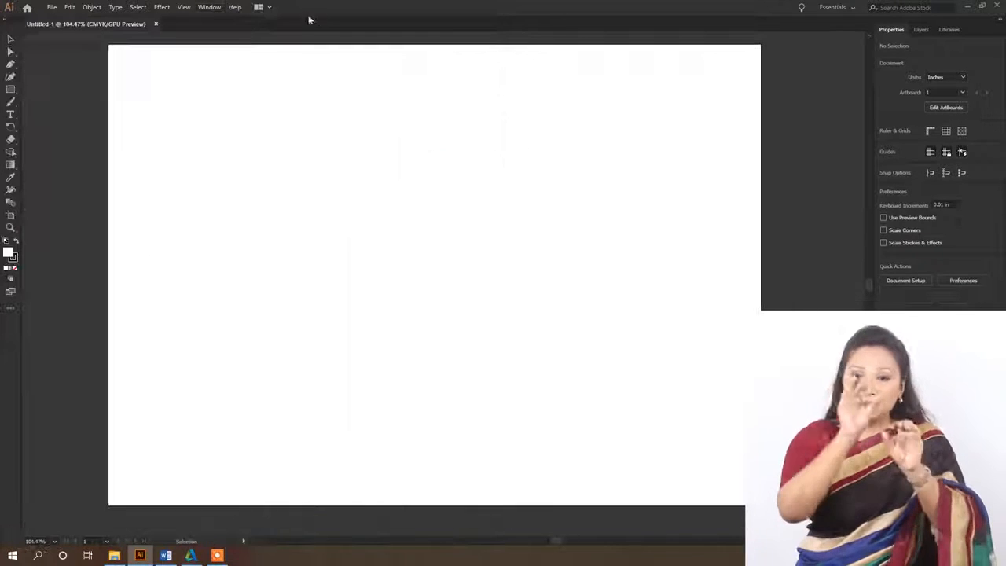
Show the Control bar and switch to the Advanced set of tools
click(219, 7)
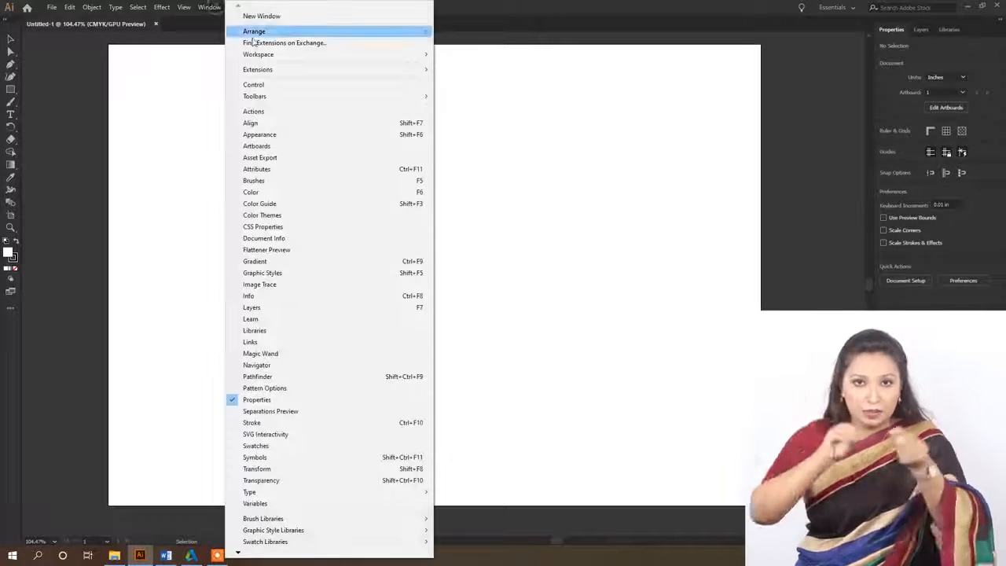
click(266, 85)
click(212, 8)
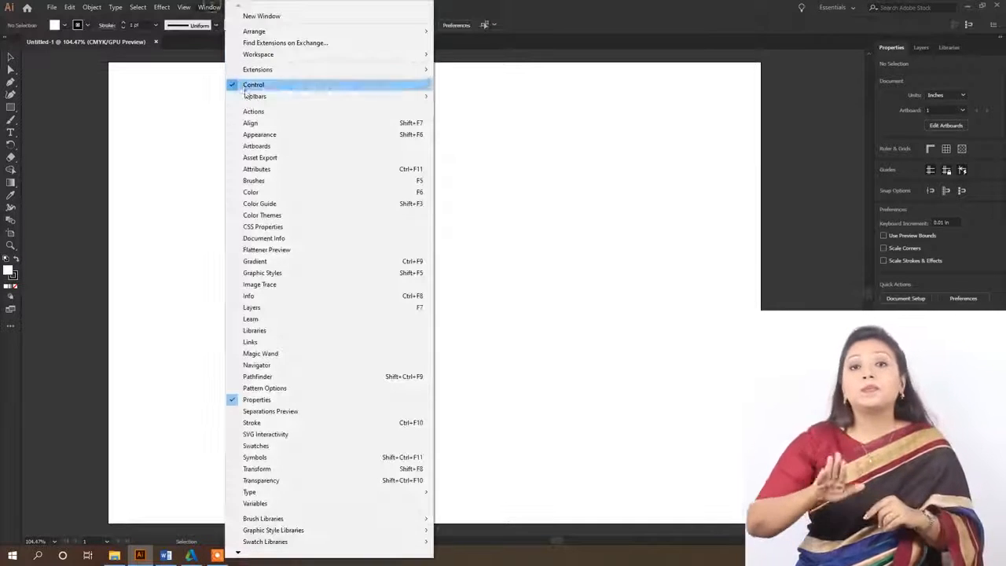
mouse_move(306, 96)
click(462, 95)
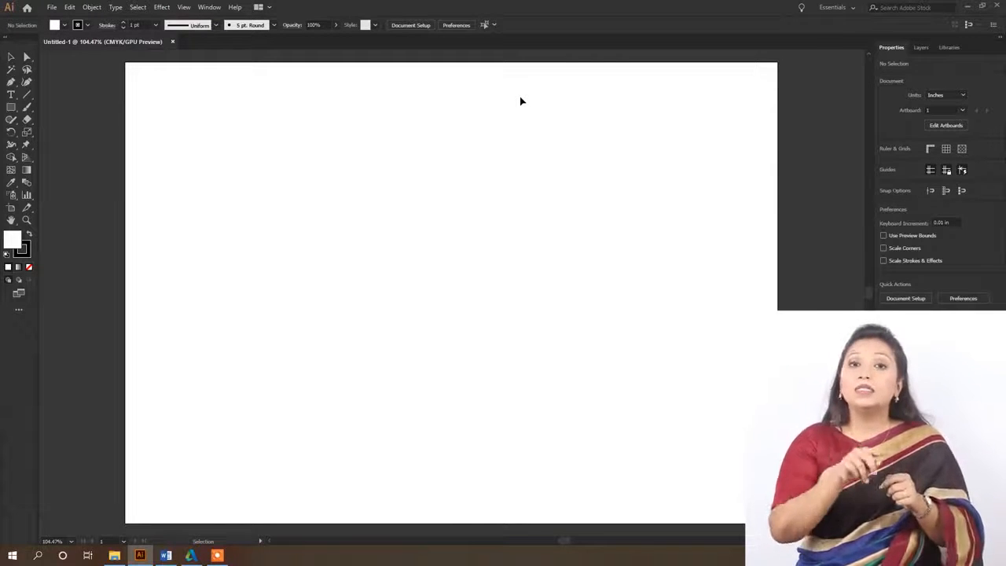
Place 2837074.ai from the Class-15 folder as a linked file, about 6.8 in wide, in the middle of the artboard
click(51, 7)
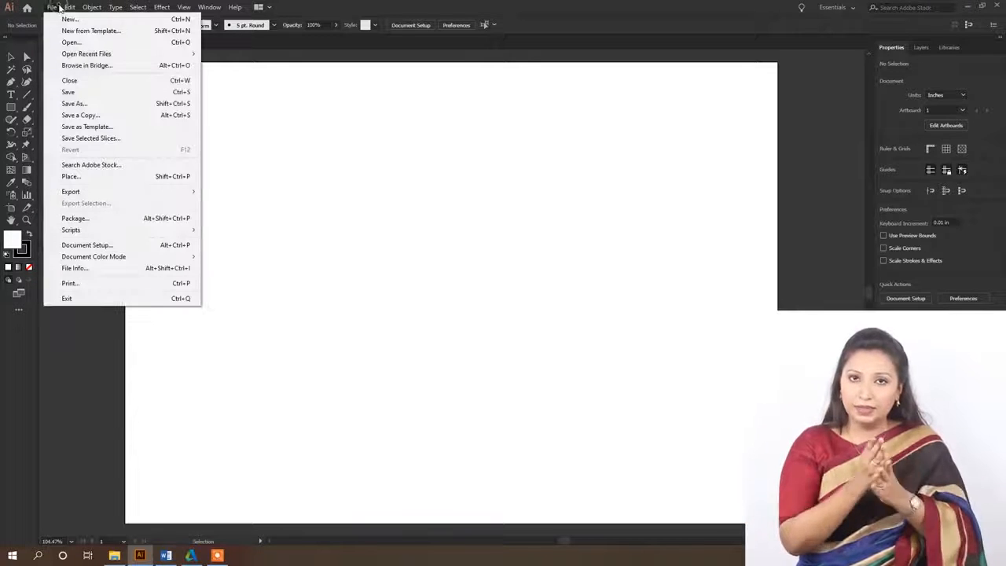
click(85, 177)
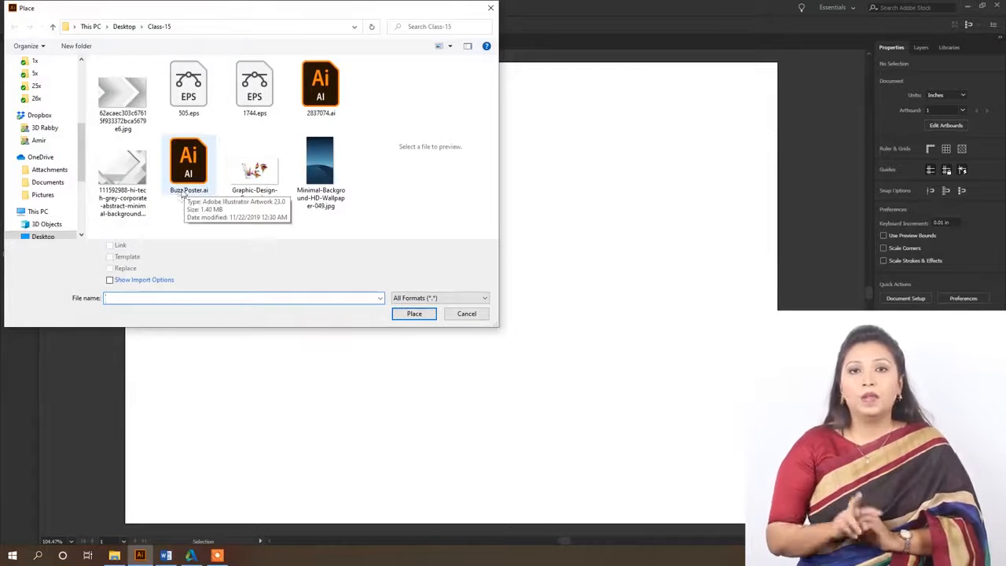
click(191, 88)
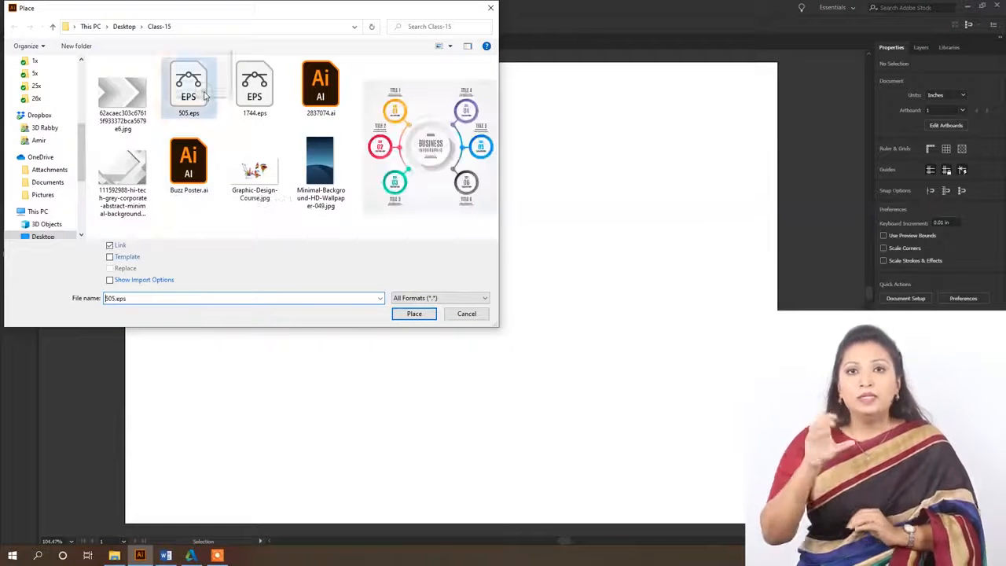
click(246, 100)
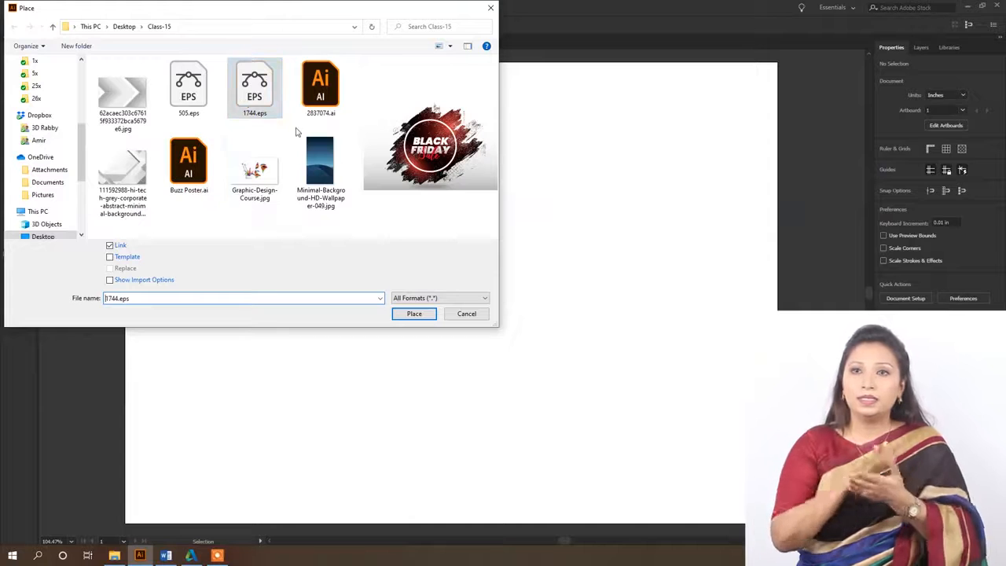
click(321, 96)
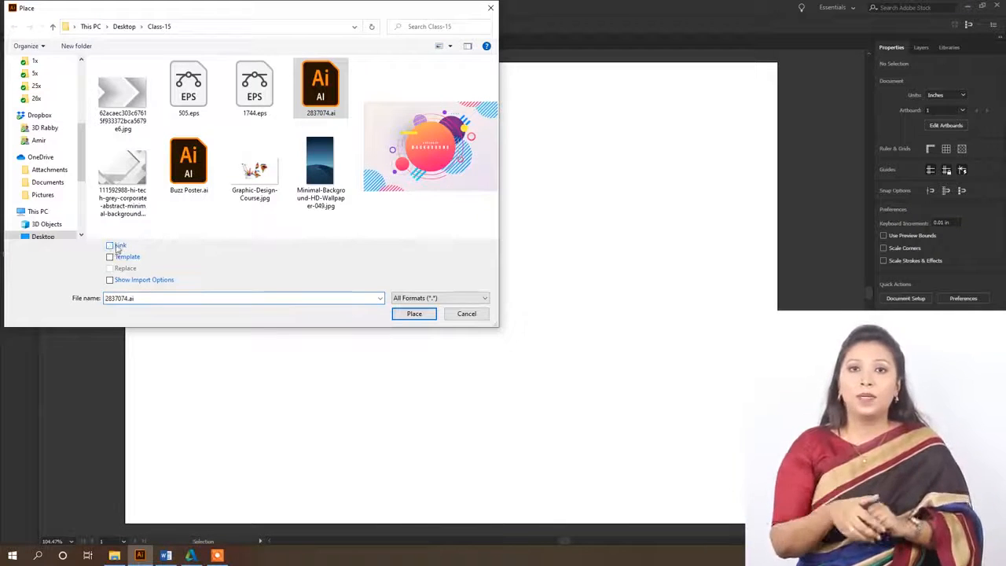
click(118, 246)
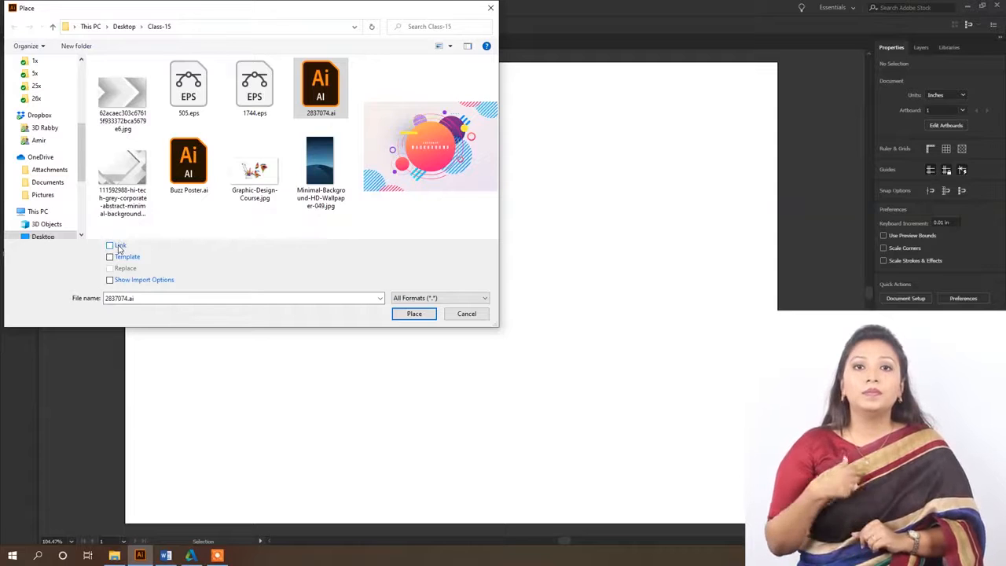
click(119, 249)
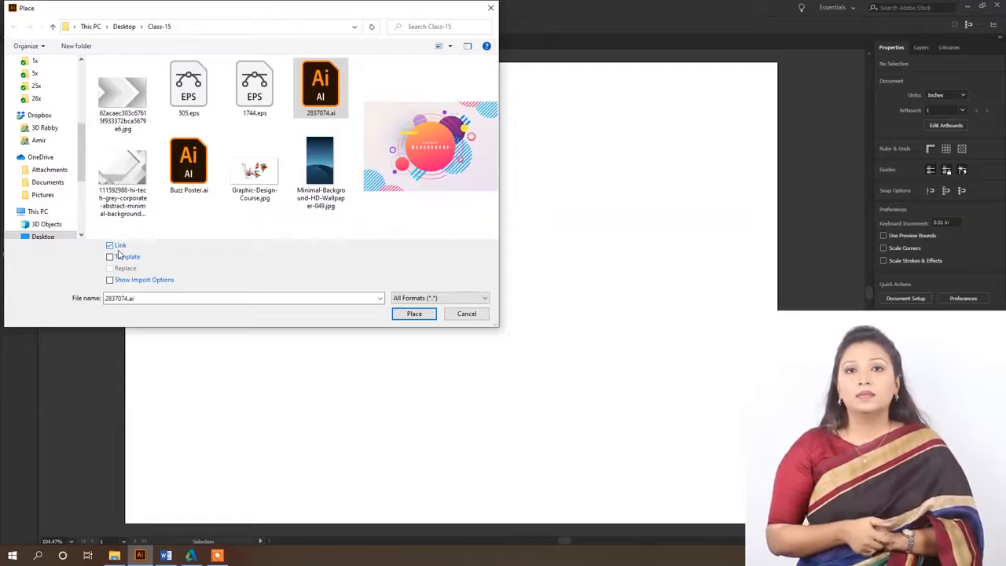
click(407, 313)
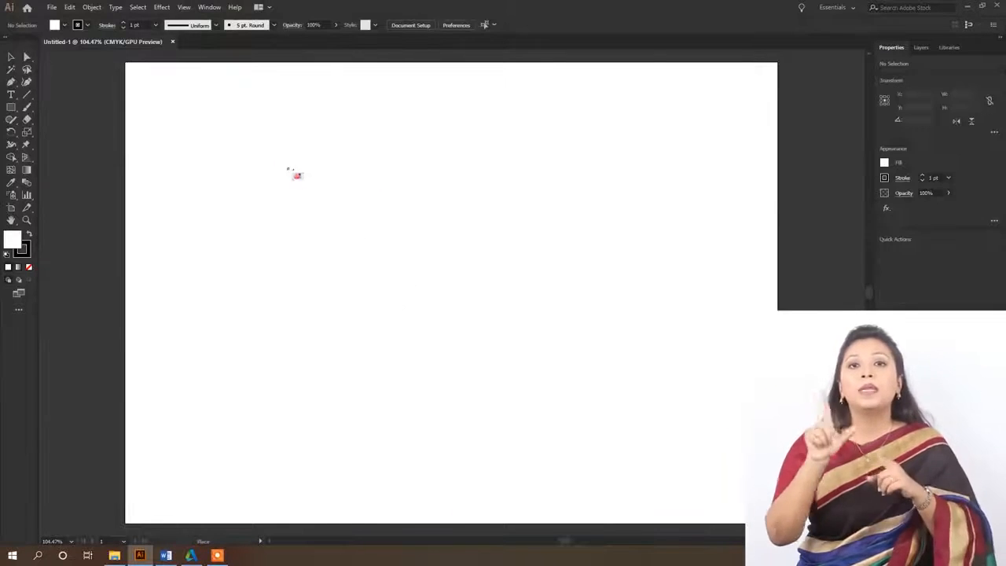
drag(269, 156, 711, 410)
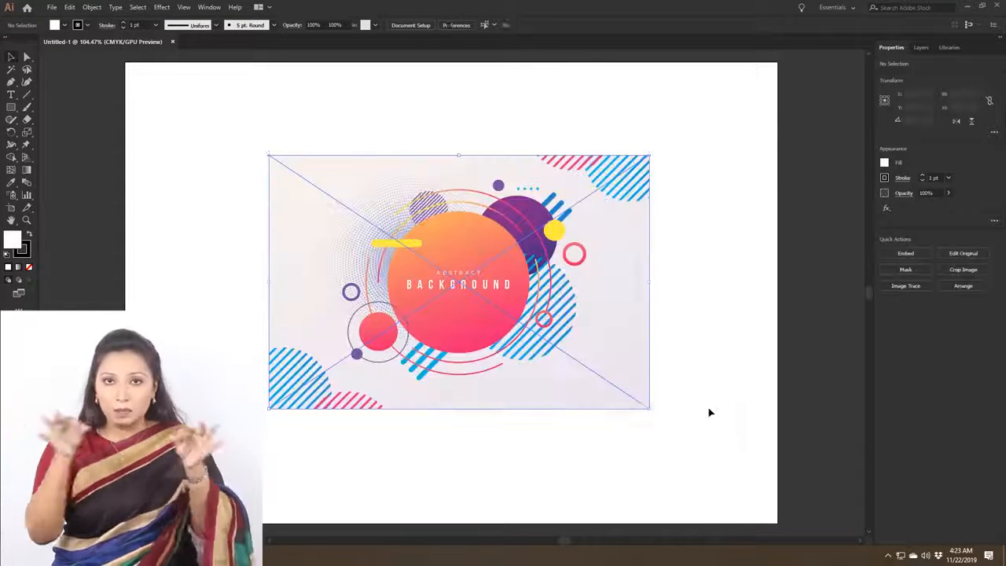
Move the linked image to the artboard's right side and compare its properties with those of the smaller embedded copy
drag(462, 309, 581, 308)
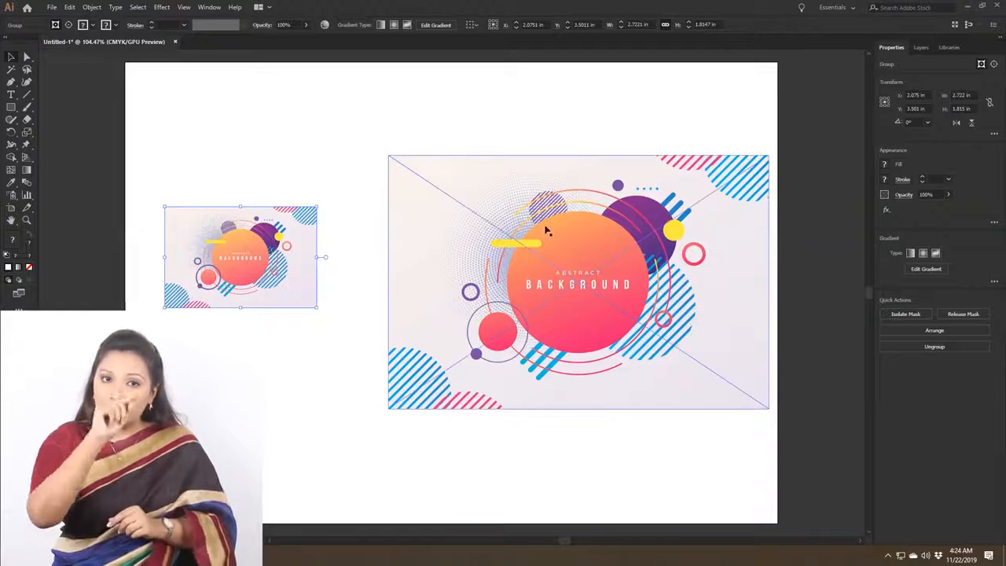
click(593, 256)
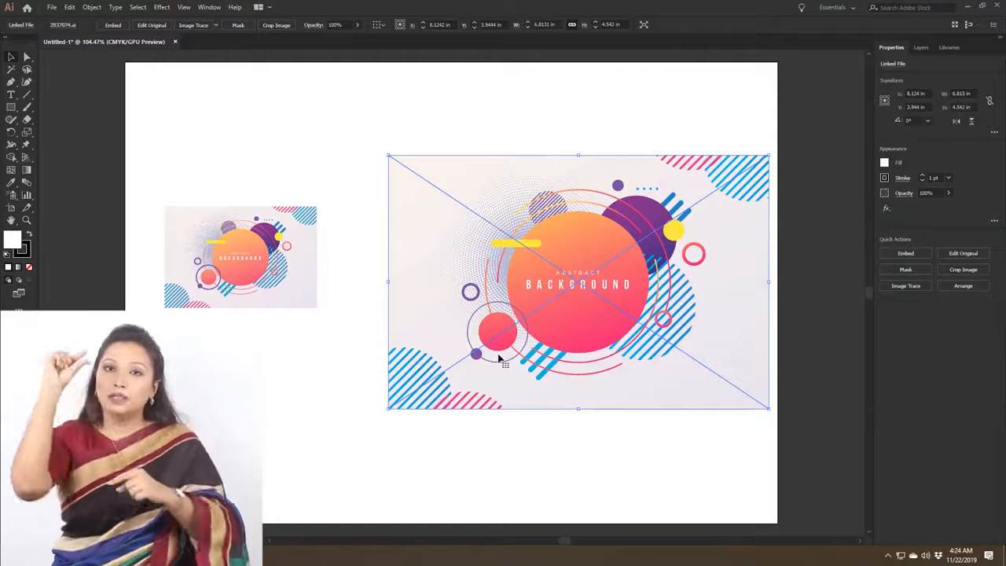
click(214, 252)
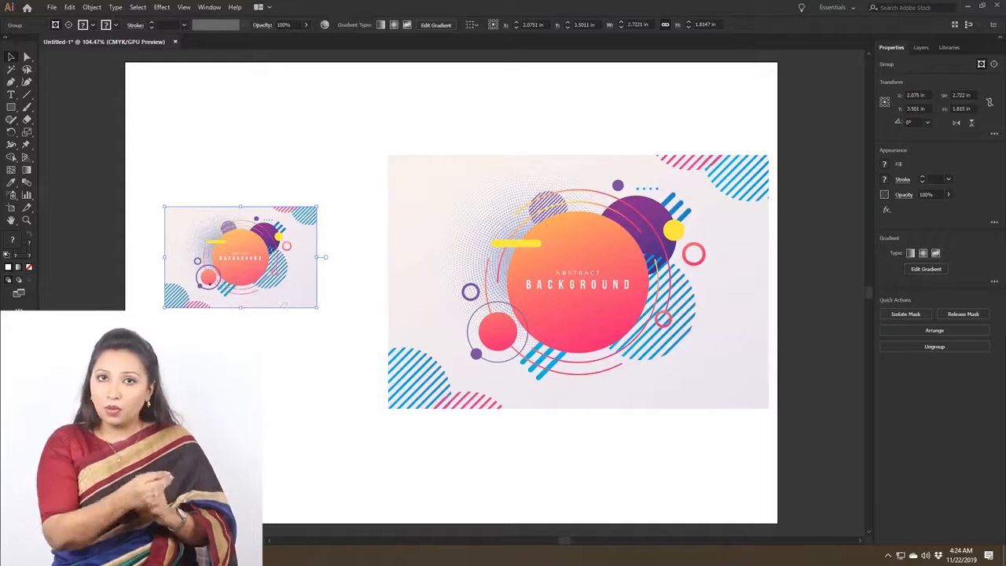
click(316, 353)
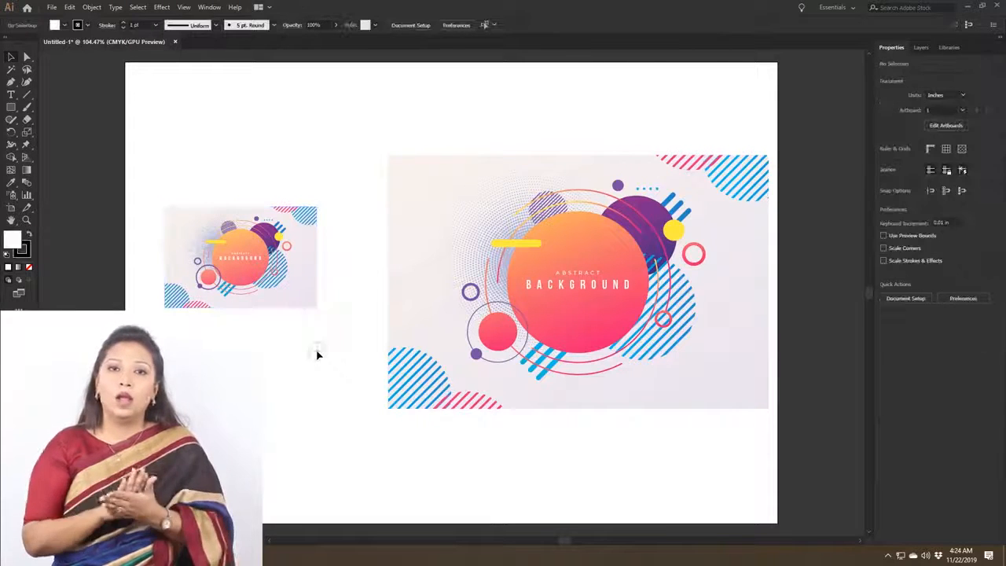
click(270, 268)
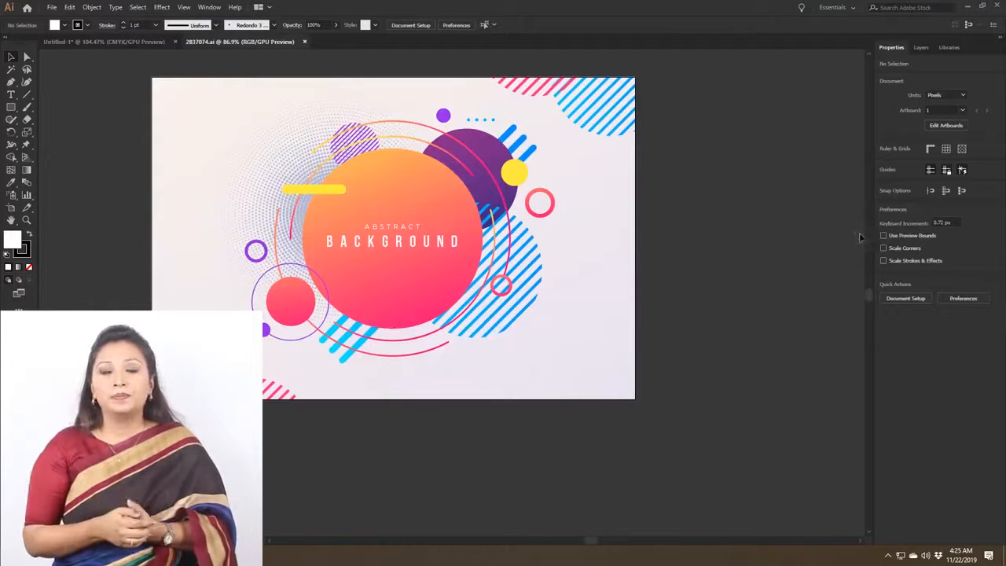
Recolor the large purple circle behind the orange circle in 2837074.ai with a pink fill swatch
click(458, 210)
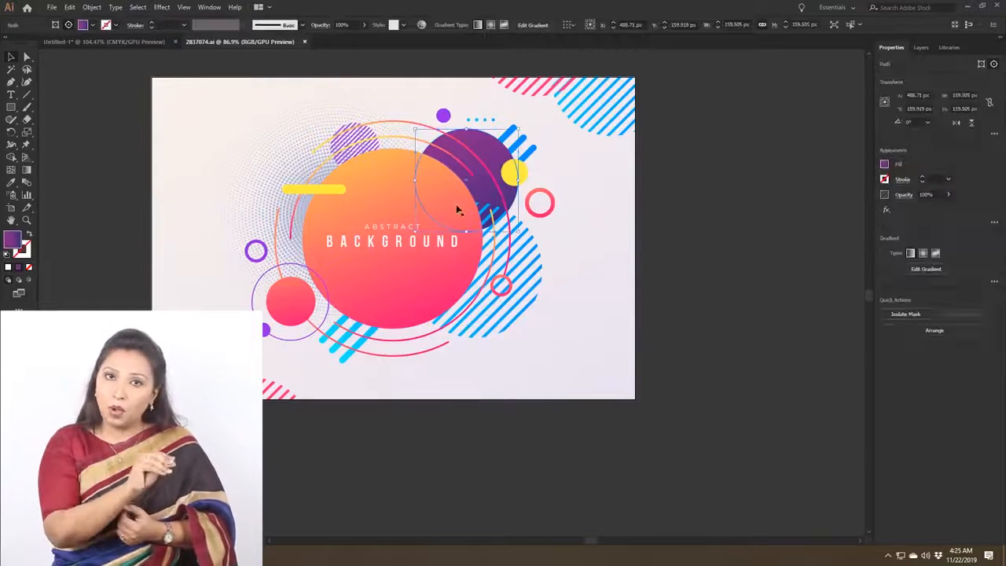
click(84, 24)
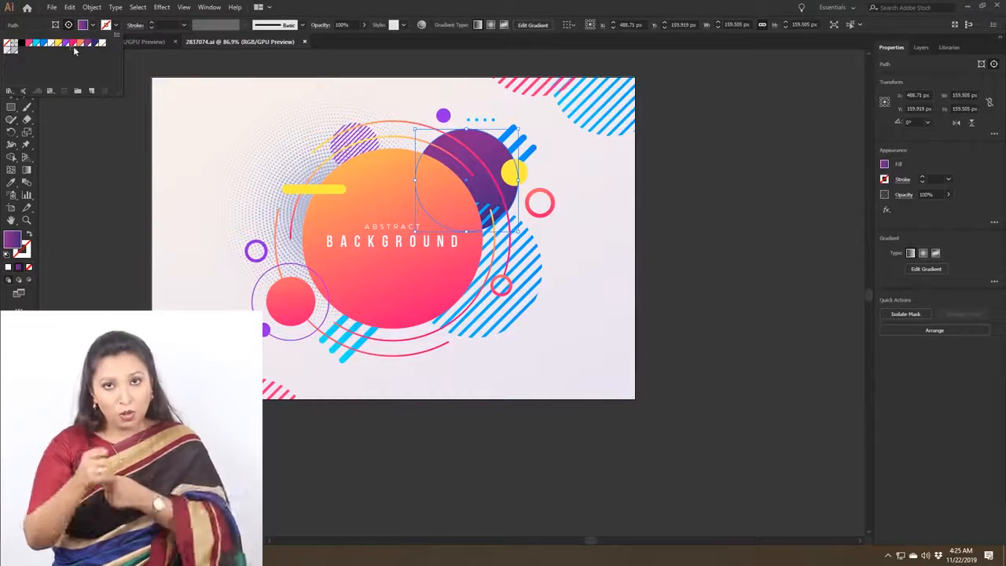
click(59, 43)
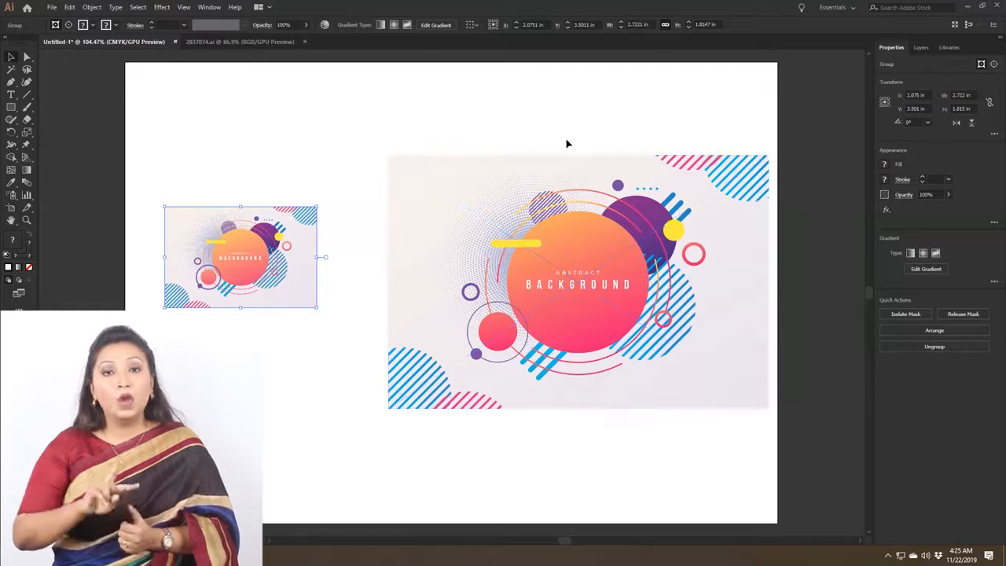
click(567, 141)
double_click(615, 276)
double_click(695, 122)
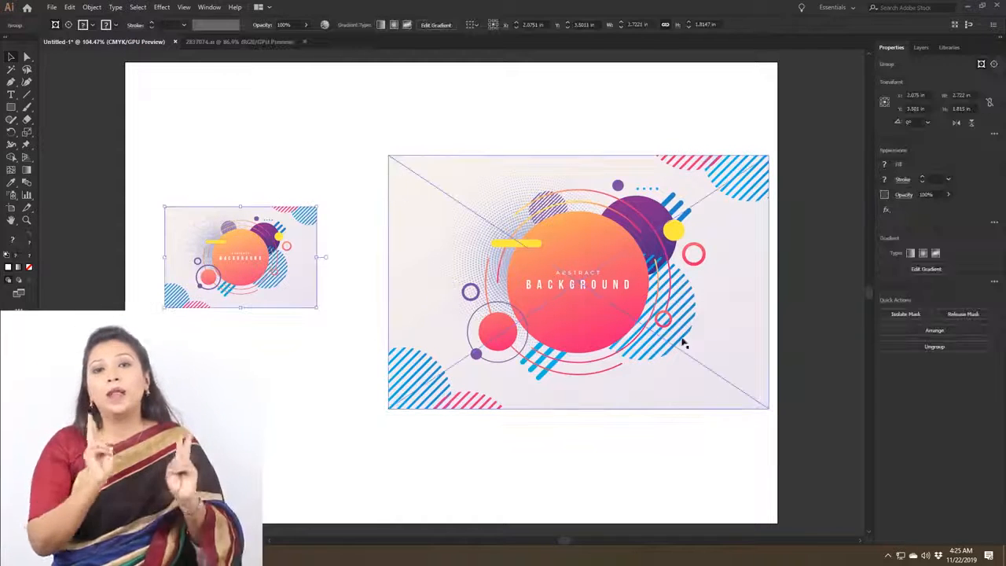
click(579, 165)
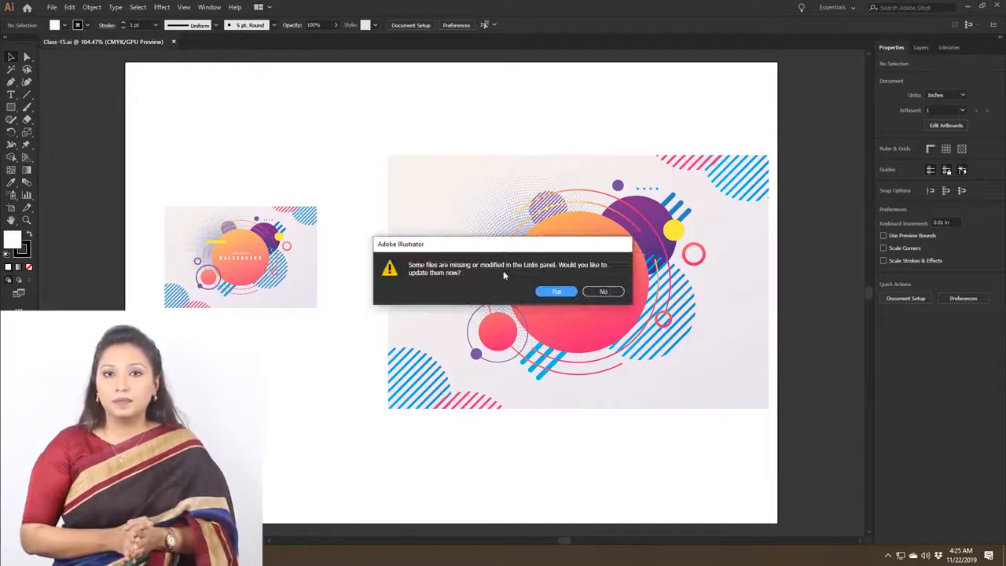
Update the modified linked file in Class-15.ai and compare its recolored circle with the one in the small embedded copy
click(545, 290)
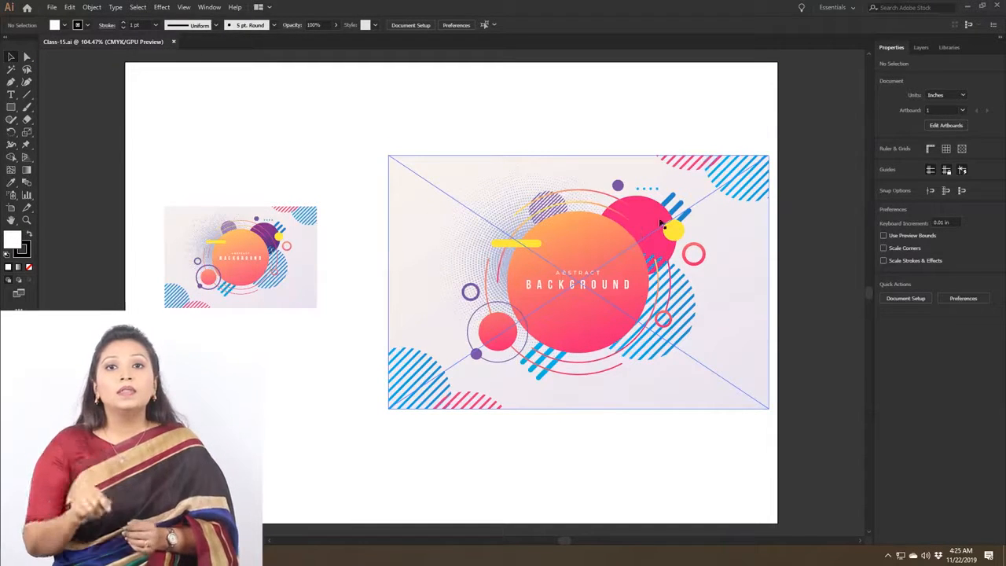
scroll(256, 250, up, 4)
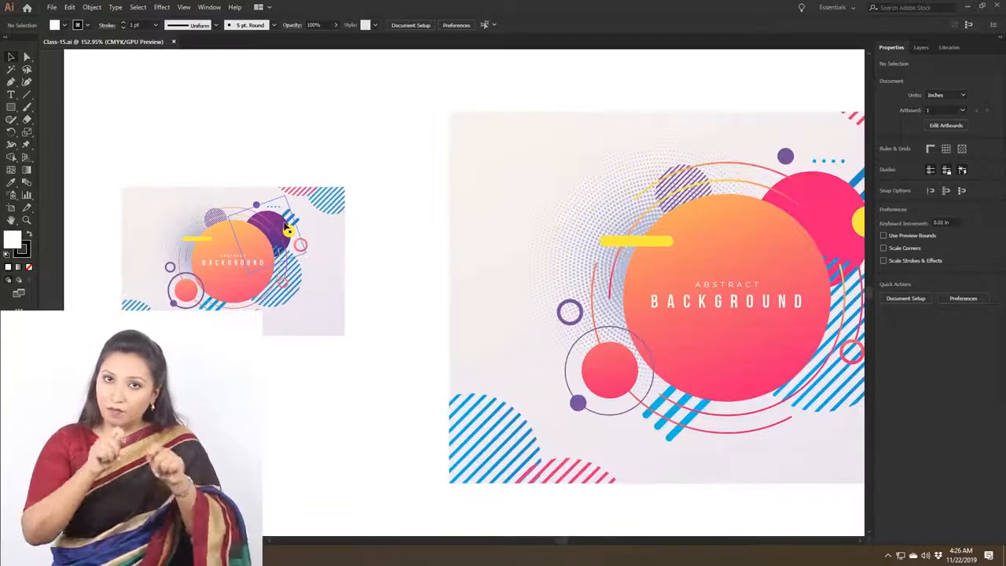
scroll(757, 196, right, 3)
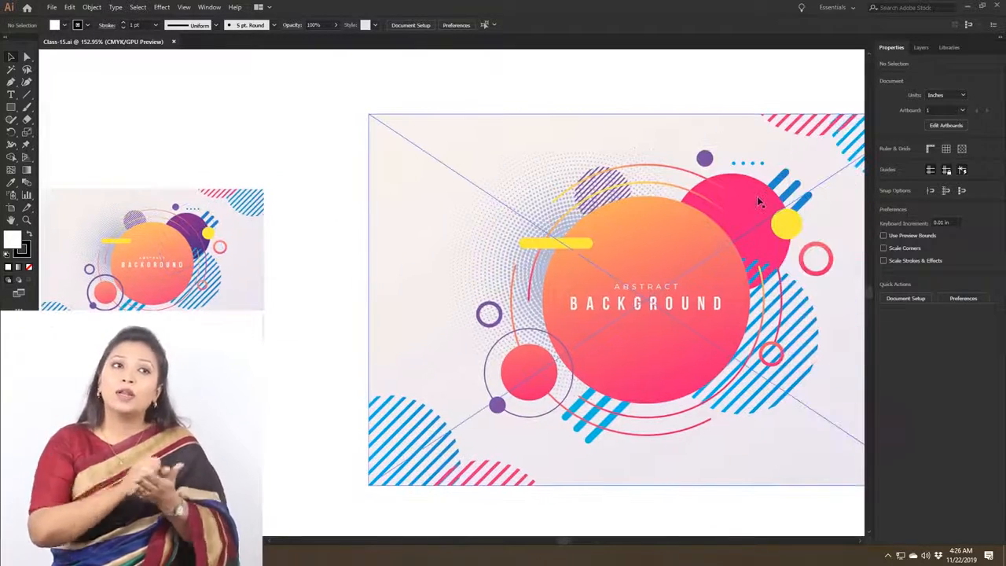
Compare the large linked image with the small embedded copy, examining each one's object type and recolored circle
scroll(766, 203, down, 4)
click(591, 247)
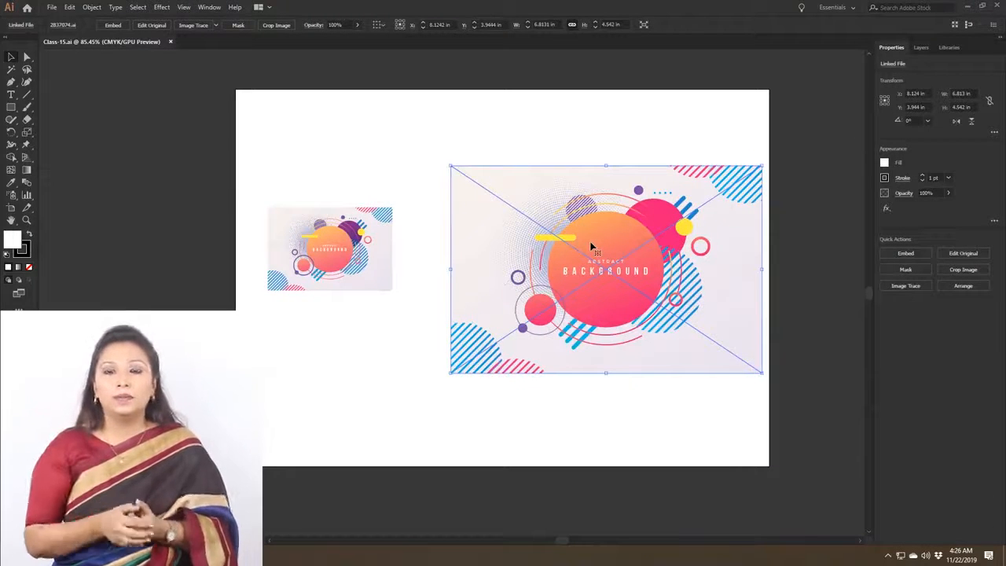
click(338, 270)
scroll(346, 242, up, 6)
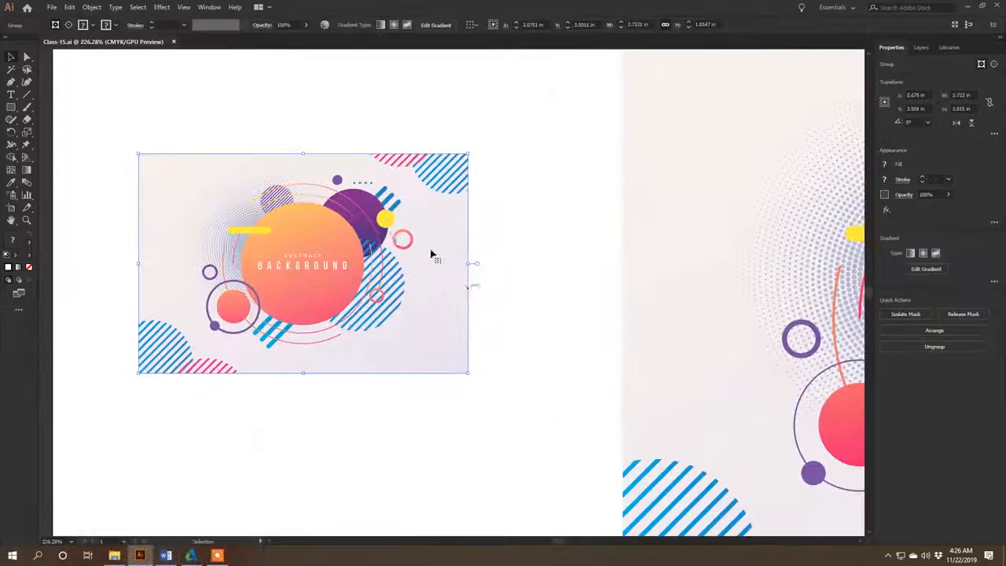
scroll(293, 235, down, 7)
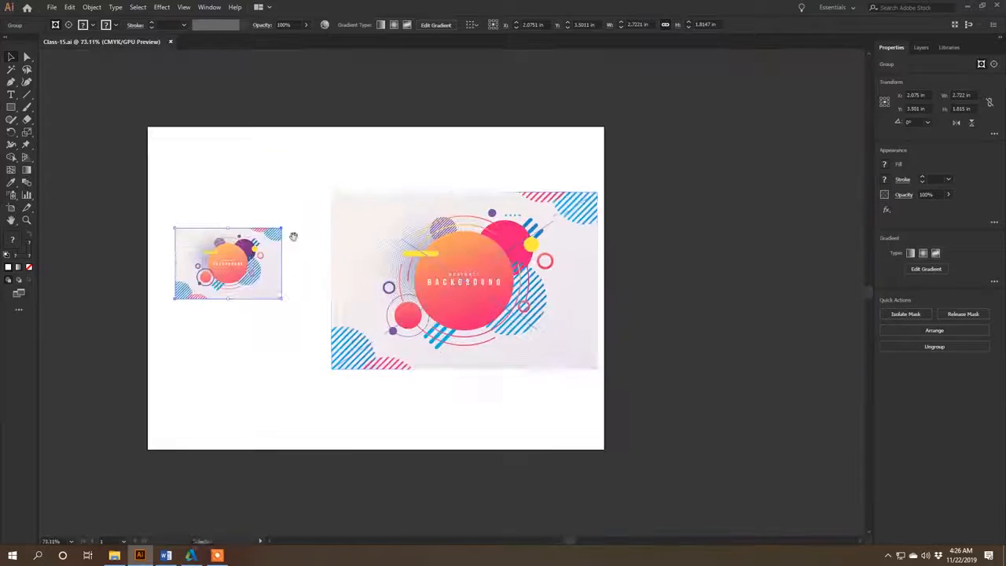
Embed the large linked 2837074.ai image in the document
click(480, 225)
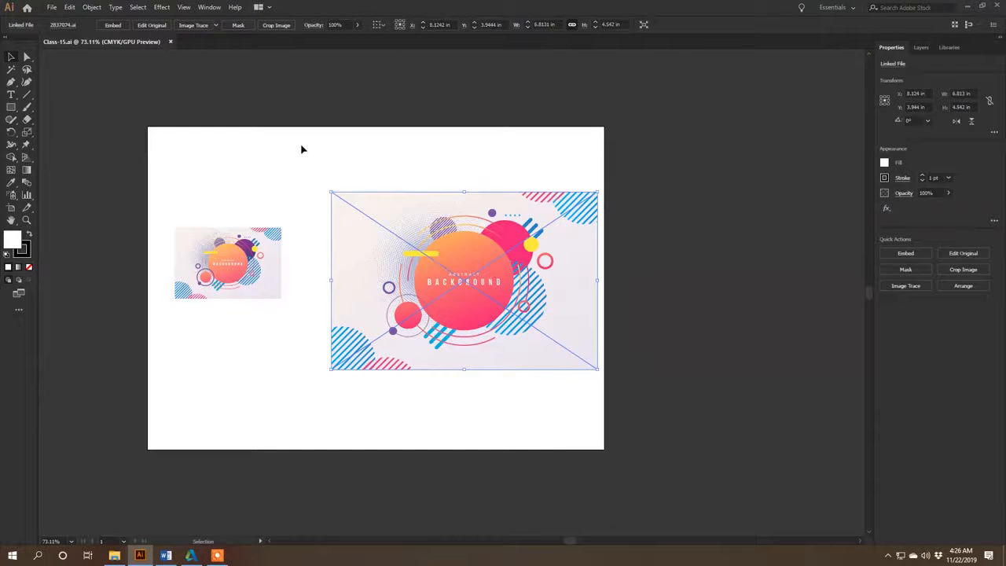
click(410, 126)
click(408, 220)
click(113, 26)
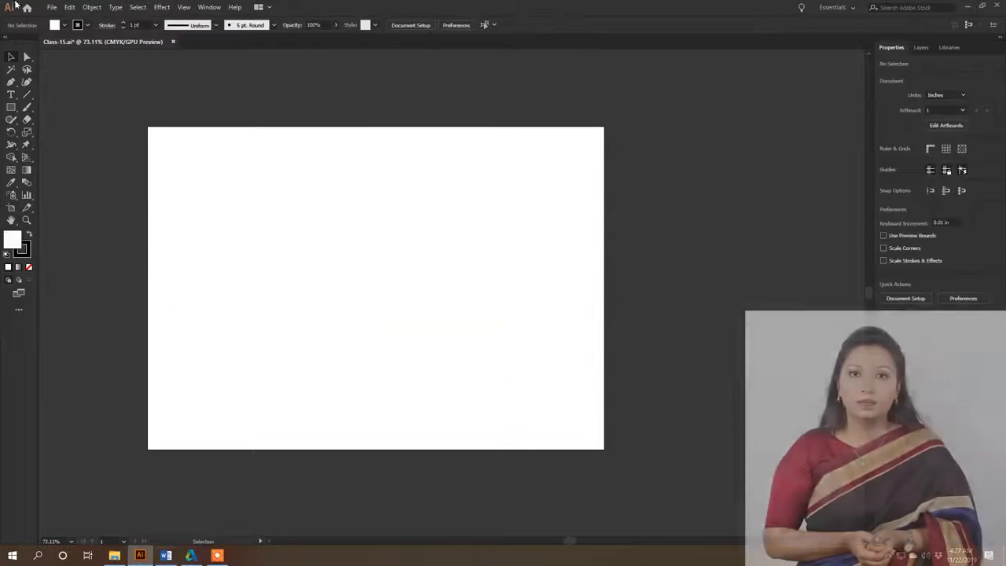
Load the four JPG images from the Class-15 folder together for placing as linked files
click(51, 7)
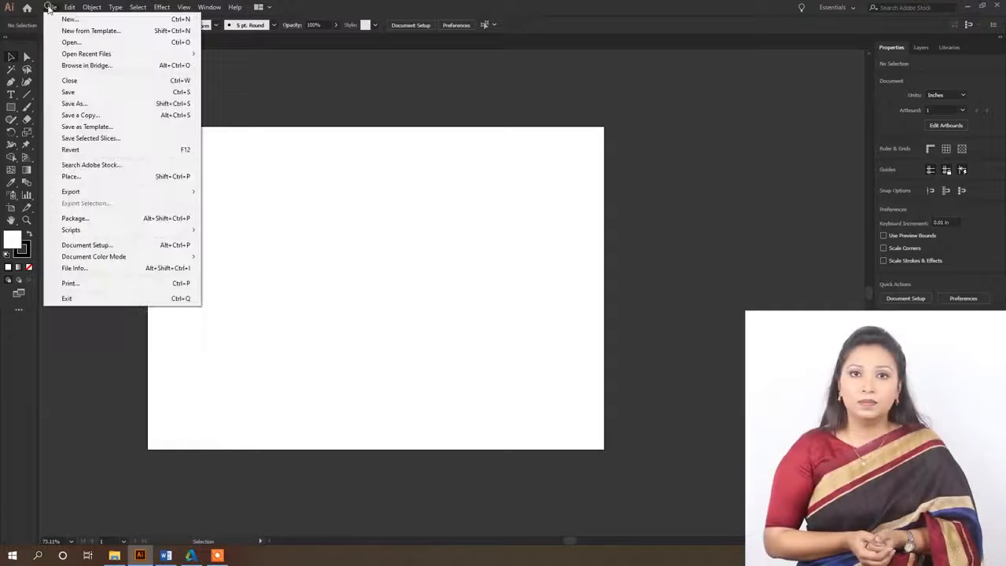
click(91, 175)
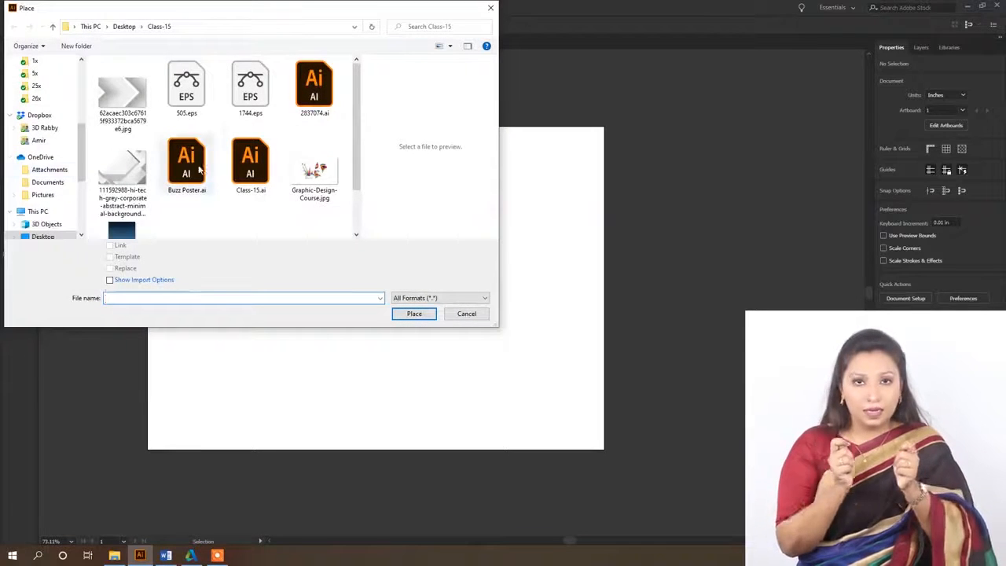
click(122, 90)
shift+click(130, 206)
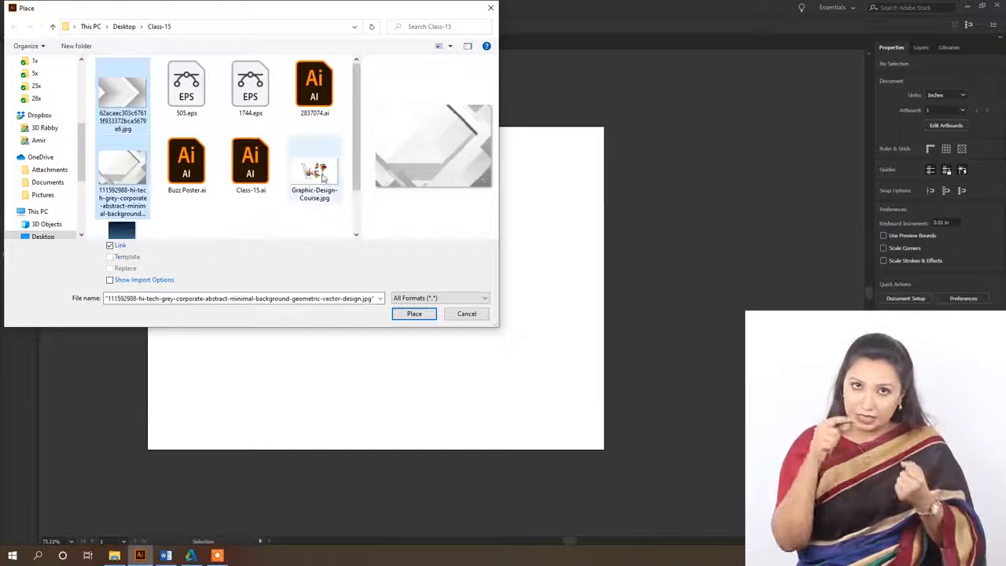
ctrl+click(322, 179)
ctrl+click(124, 231)
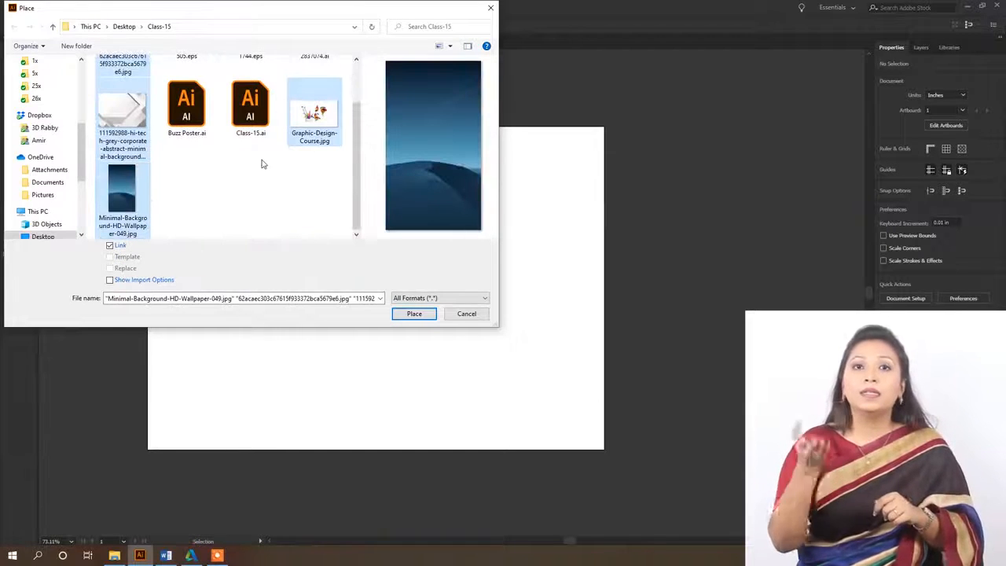
scroll(263, 164, up, 1)
scroll(263, 164, down, 1)
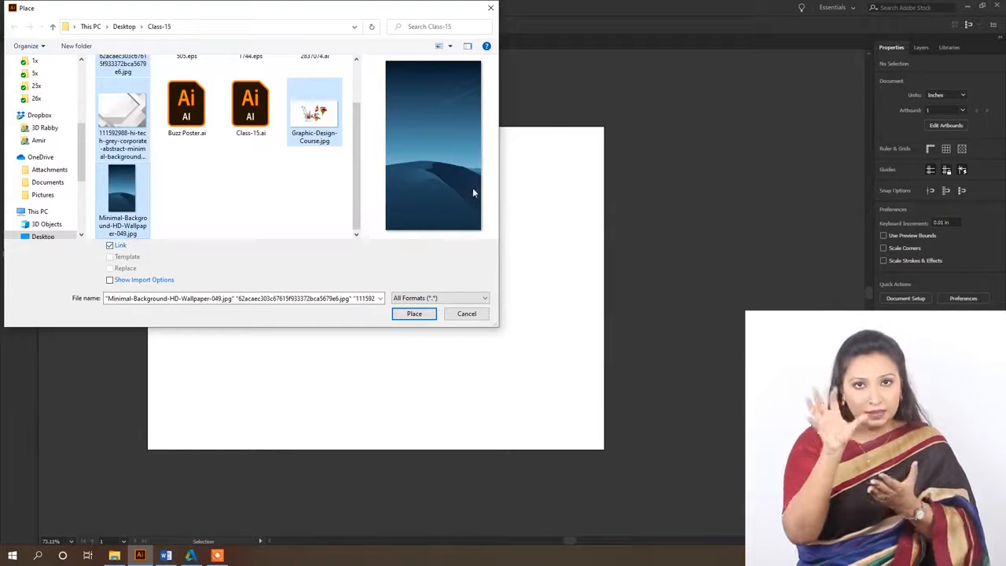
click(414, 314)
Place the grey geometric image about 4 in wide, Graphic-Design-Course.jpg about 5.2 in wide beside it, and the blue dune wallpaper about 1.9 in wide below
drag(200, 167, 357, 278)
drag(381, 168, 584, 343)
drag(199, 295, 343, 429)
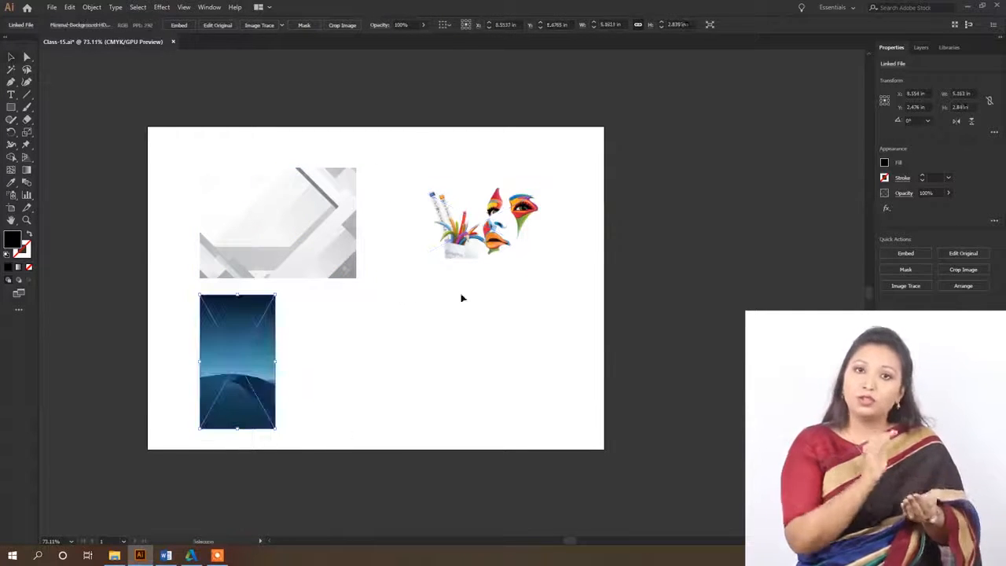
Check the placed images one by one and embed Graphic-Design-Course.jpg in the document
click(461, 297)
click(284, 252)
click(529, 231)
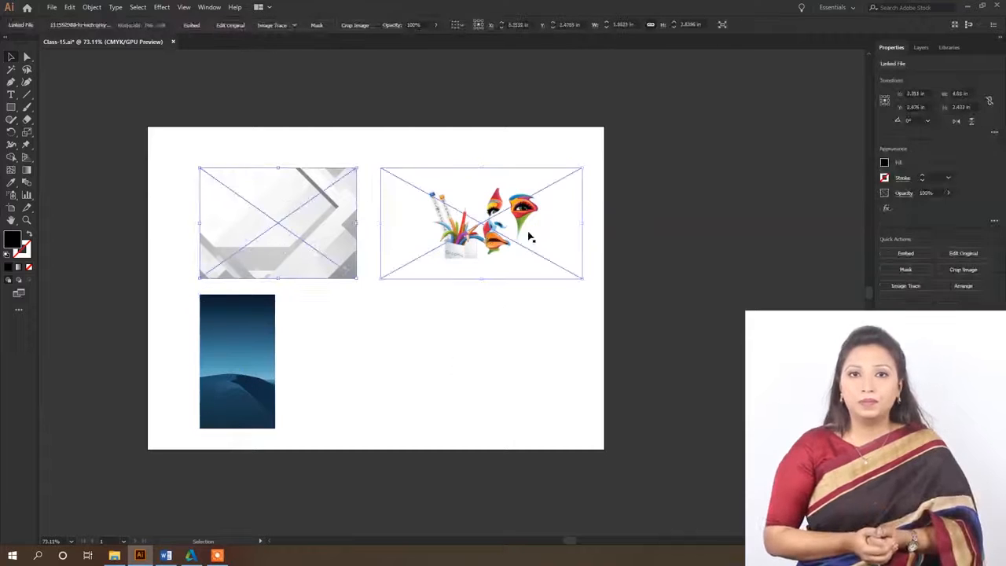
click(260, 320)
click(495, 234)
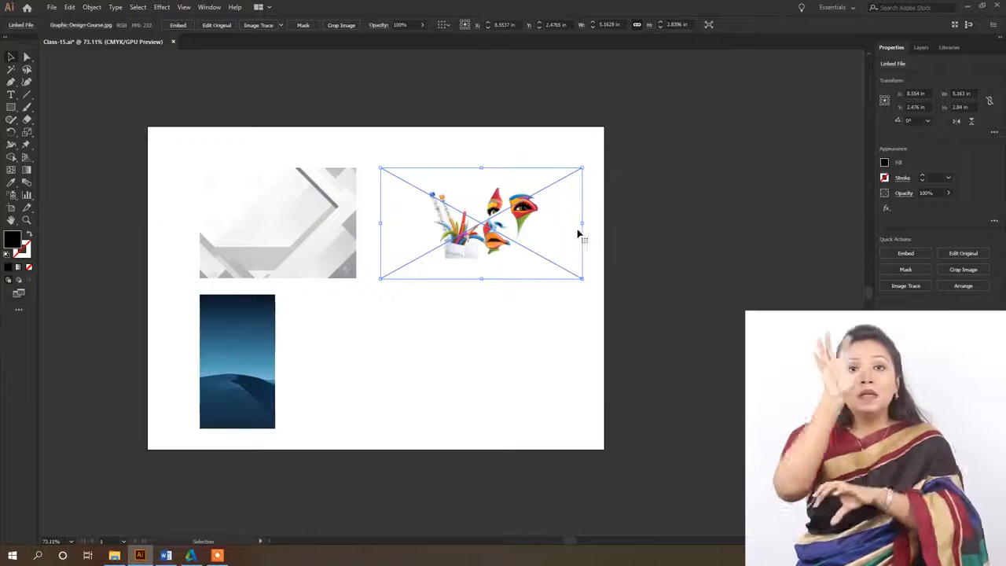
click(177, 25)
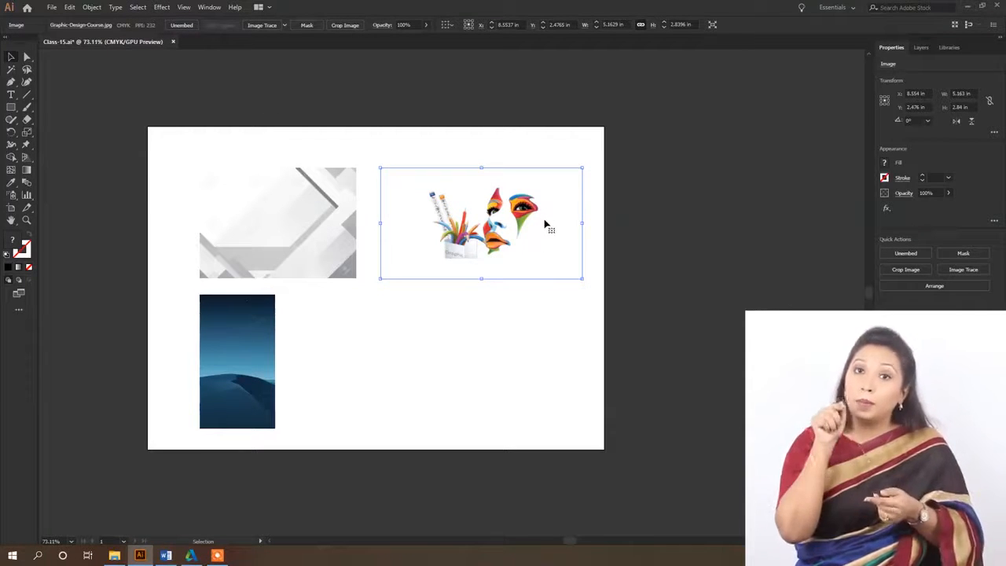
Adjust the CMYK color balance of the embedded Graphic-Design-Course image using its cyan, magenta and yellow levels, comparing it with and without preview
click(69, 7)
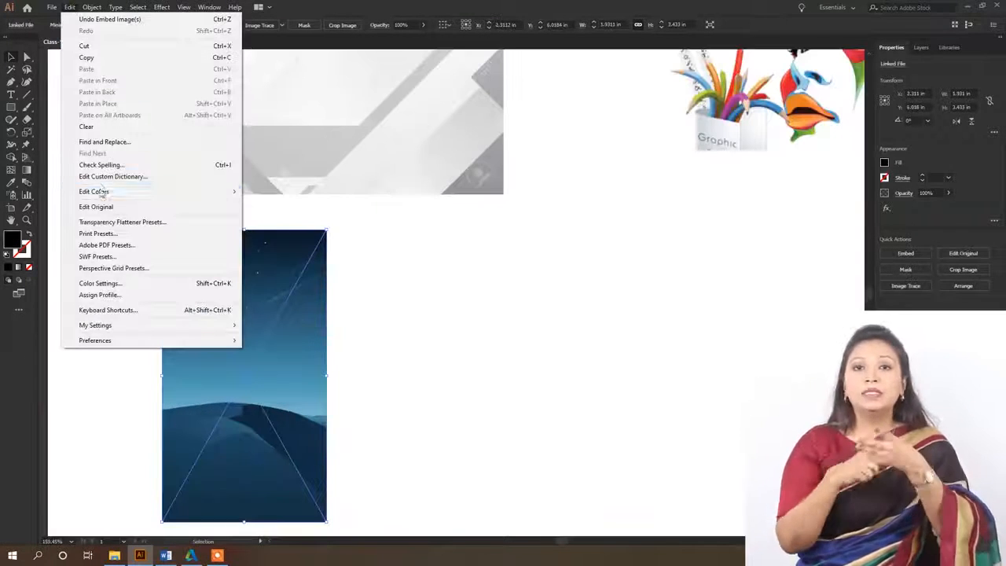
mouse_move(101, 198)
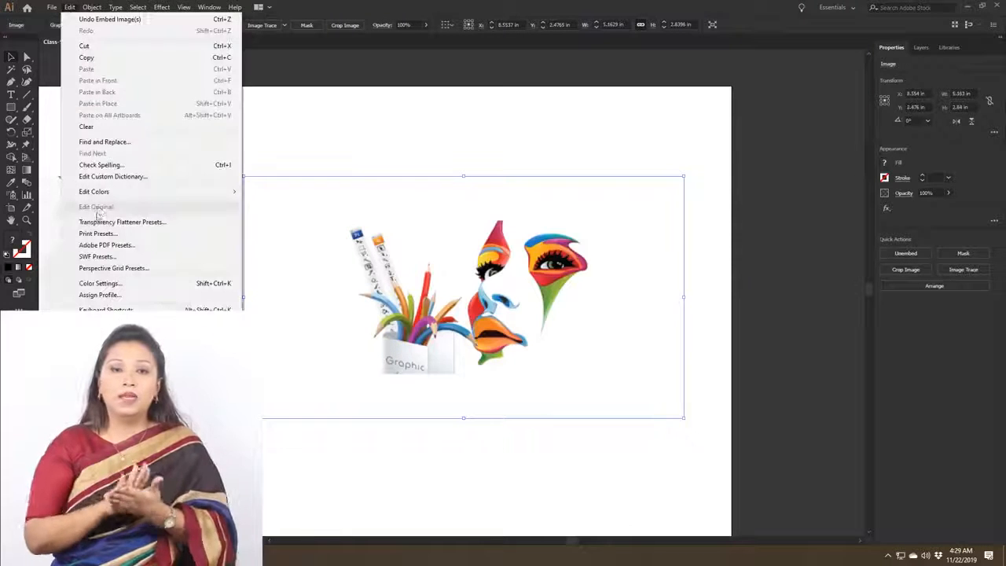
mouse_move(118, 192)
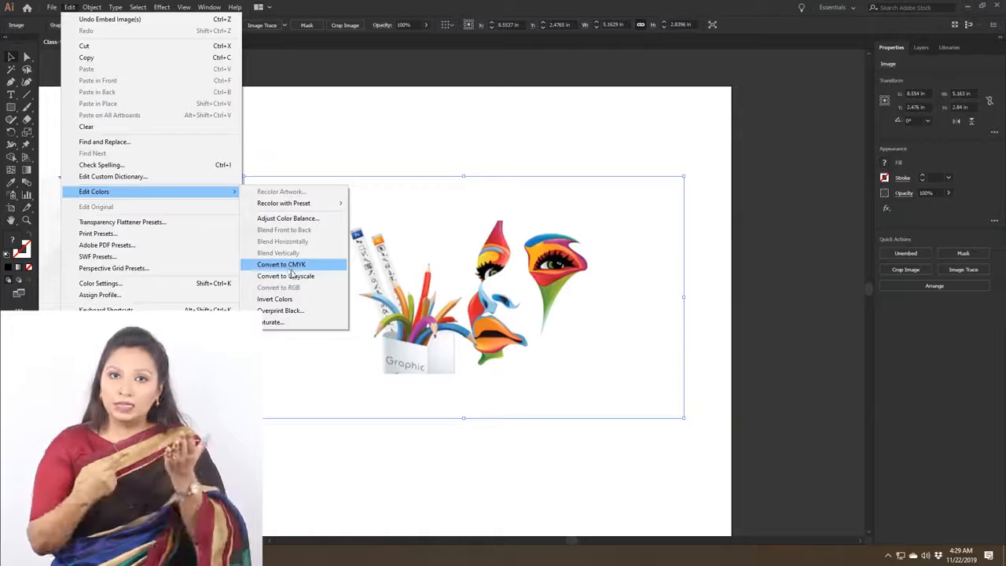
click(288, 218)
drag(530, 174, 773, 181)
drag(737, 228, 747, 233)
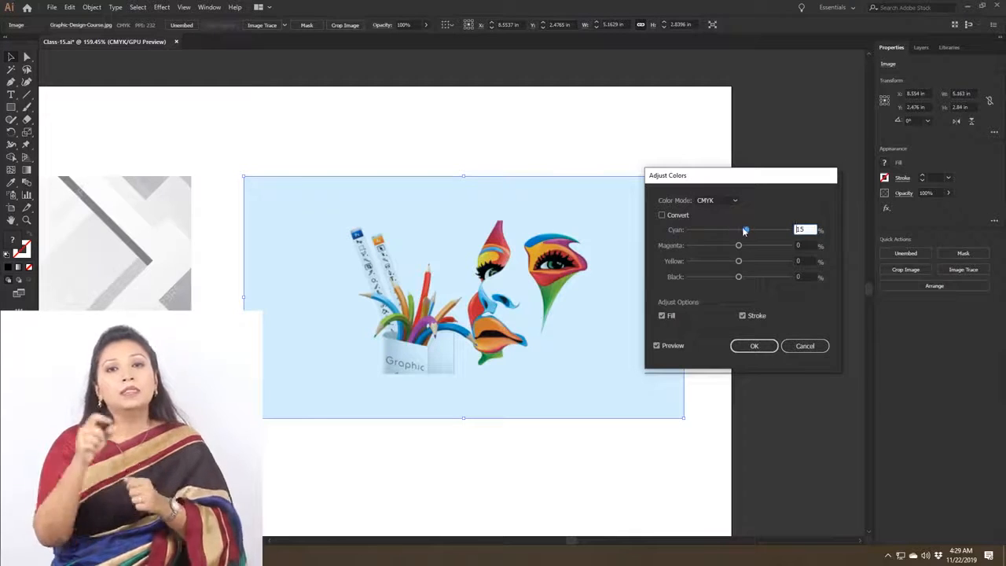
mouse_move(746, 230)
mouse_down()
mouse_move(728, 230)
mouse_move(739, 231)
mouse_up()
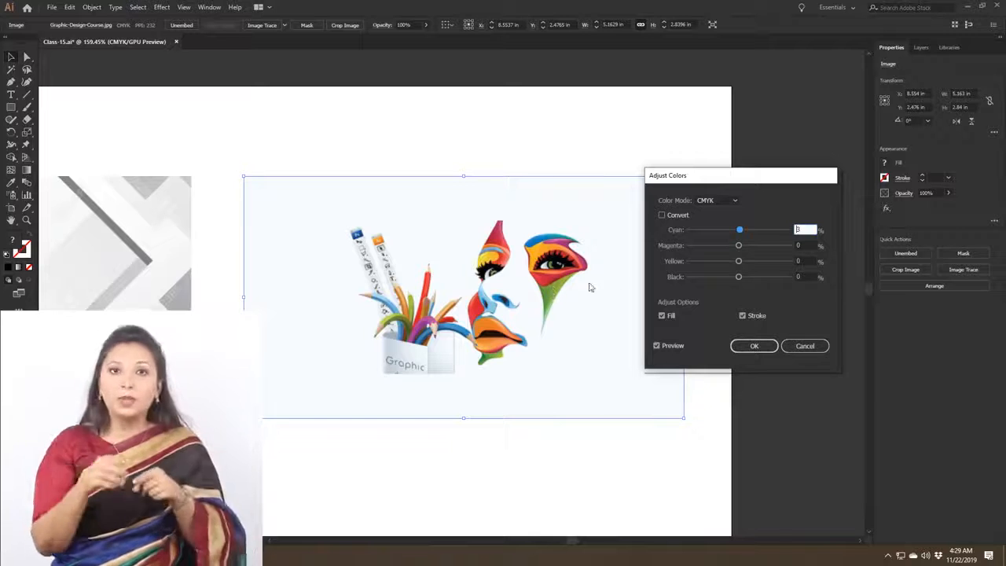
drag(740, 232, 715, 261)
mouse_move(737, 246)
mouse_down()
mouse_move(703, 245)
mouse_move(734, 245)
mouse_up()
click(657, 345)
click(657, 345)
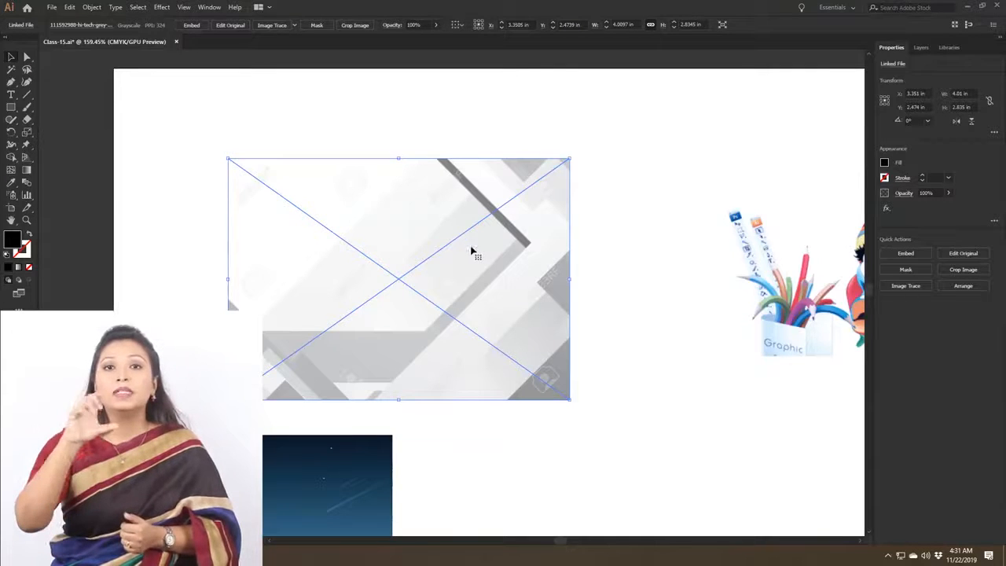
Draw a black rectangle about 1.95 by 1.72 in over the right part of the grey geometric image and set its opacity to 50%
key(m)
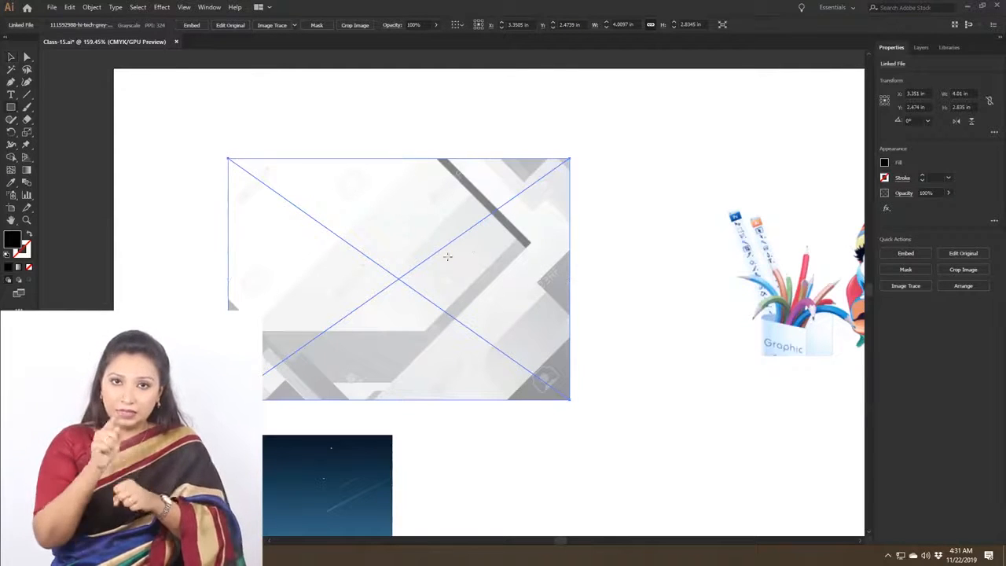
drag(387, 193, 554, 342)
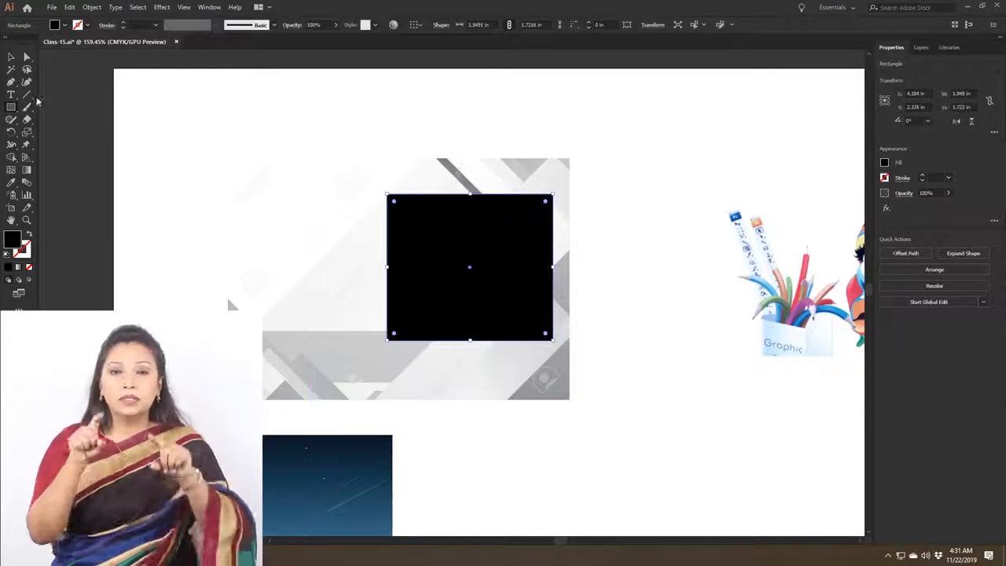
click(11, 56)
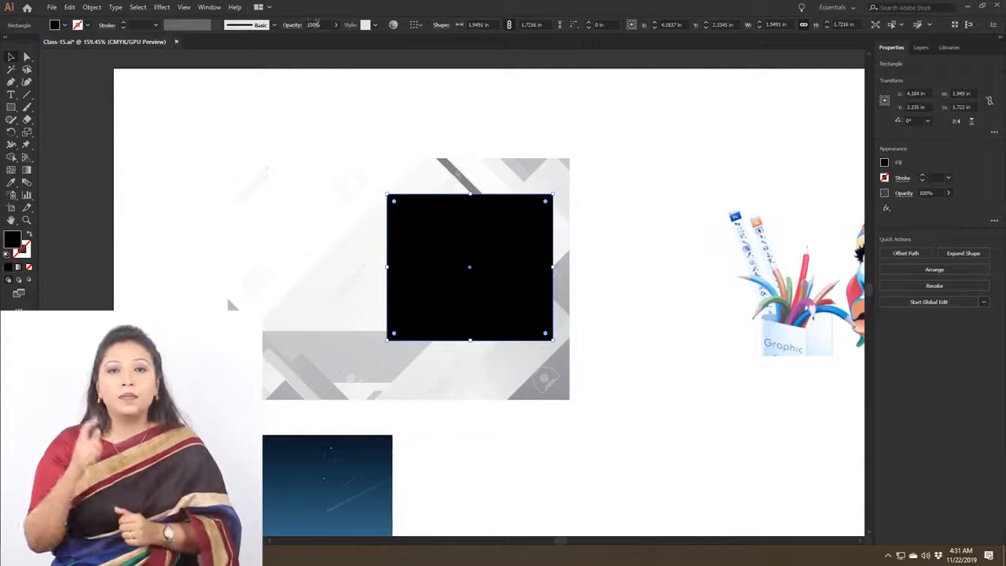
click(315, 23)
text(50)
key(Return)
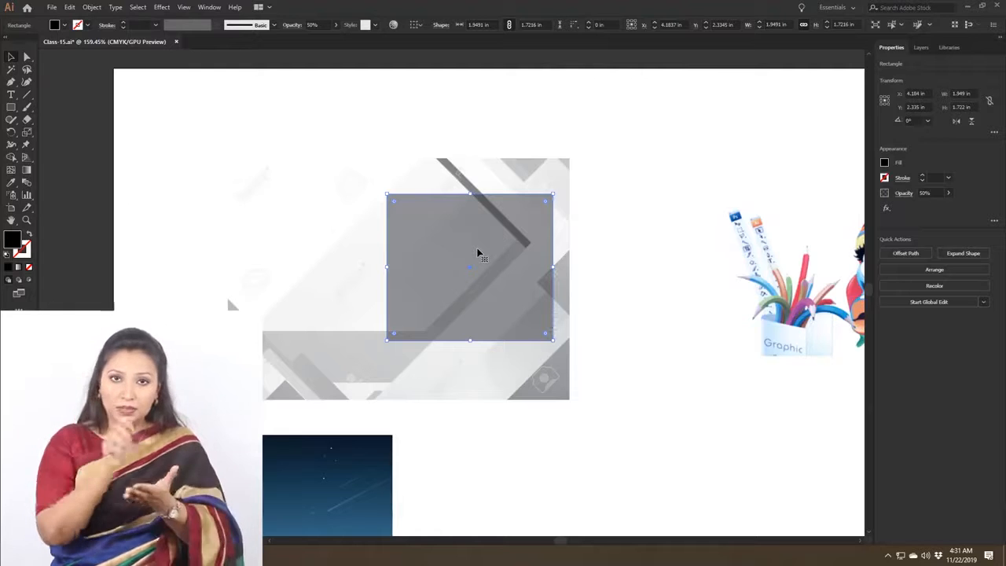
Make a clipping mask from the semi-transparent rectangle and the grey geometric image beneath it, and check the clipped result
click(617, 153)
drag(540, 213, 513, 239)
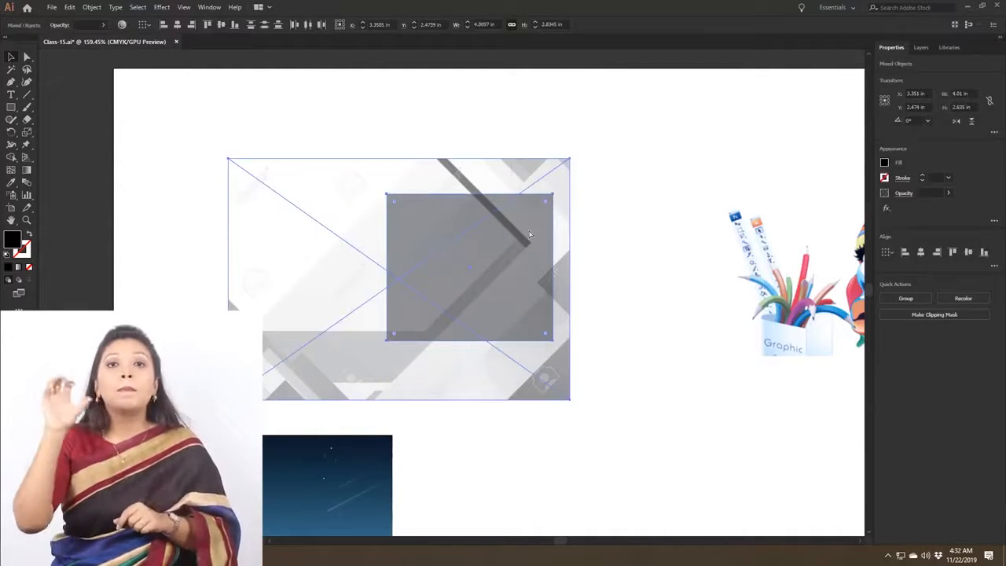
key(ctrl+7)
click(586, 228)
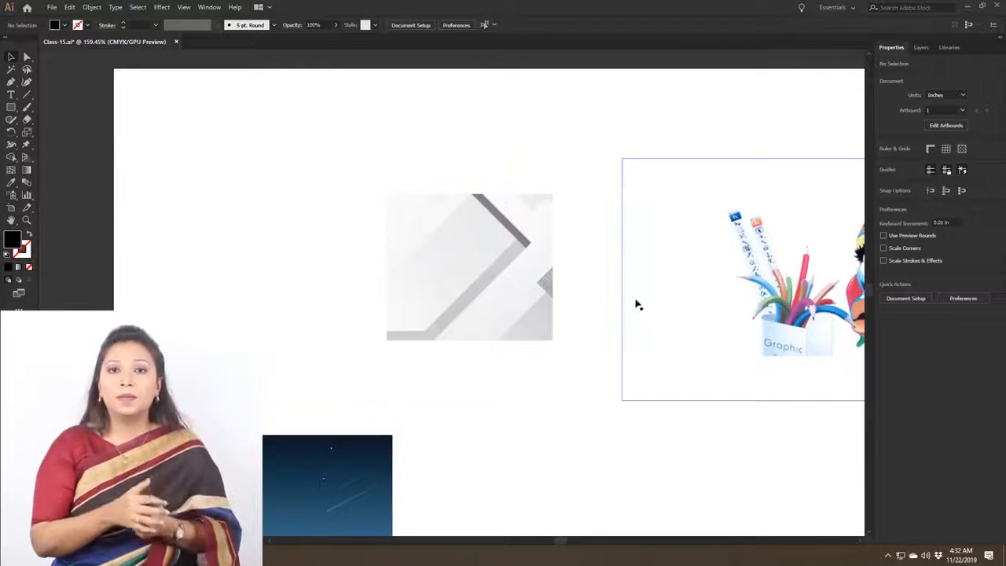
mouse_move(447, 257)
mouse_down()
mouse_move(456, 263)
mouse_move(455, 250)
mouse_up()
click(420, 246)
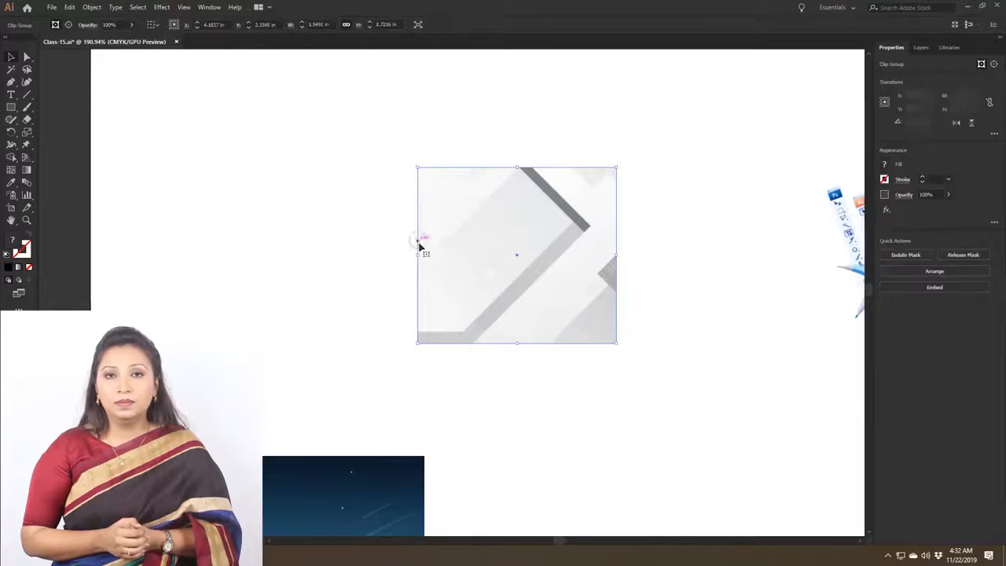
click(375, 262)
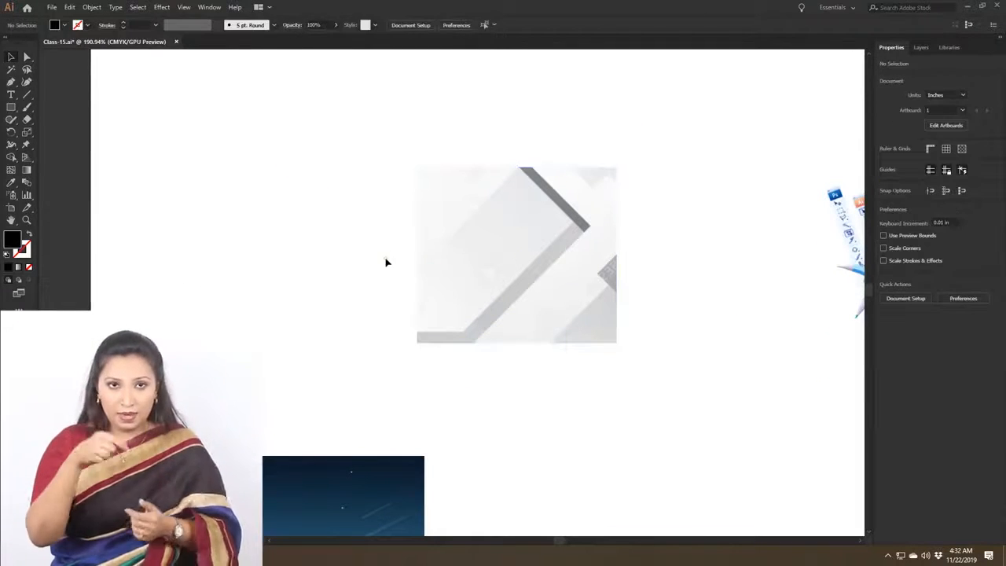
Add four anchor points along the left edge of the grey image's clipping path with the Add Anchor Point Tool
click(11, 82)
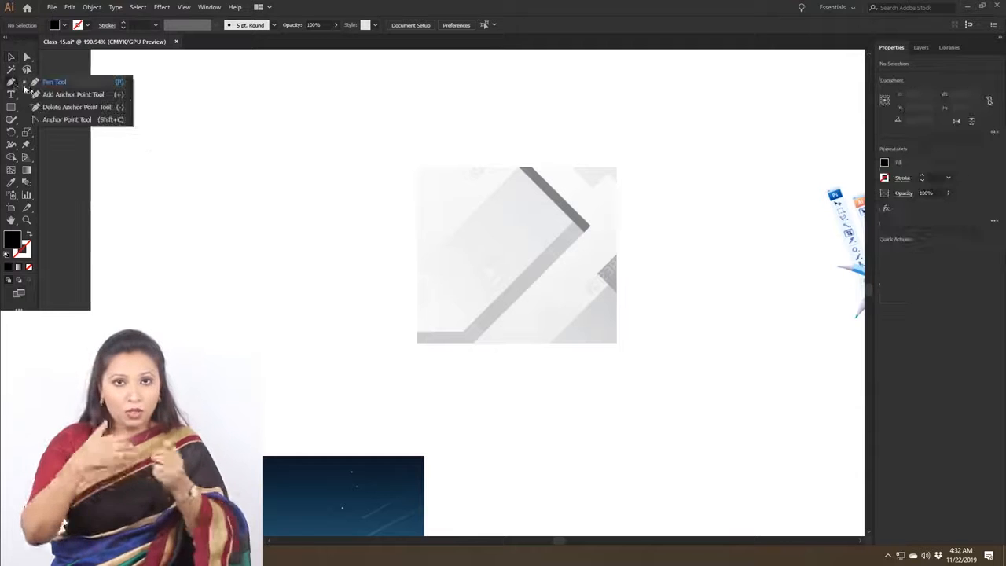
click(45, 95)
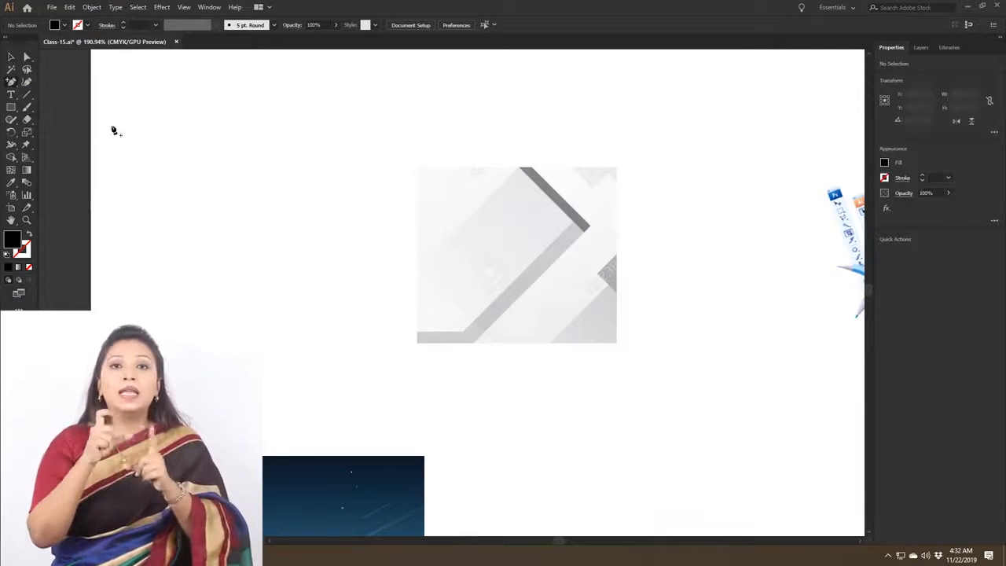
click(418, 207)
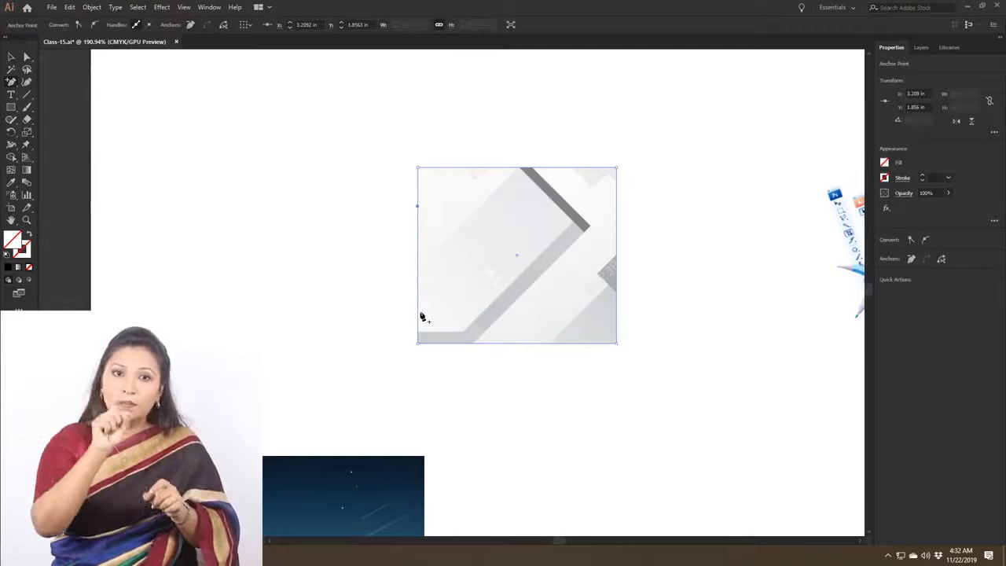
click(416, 312)
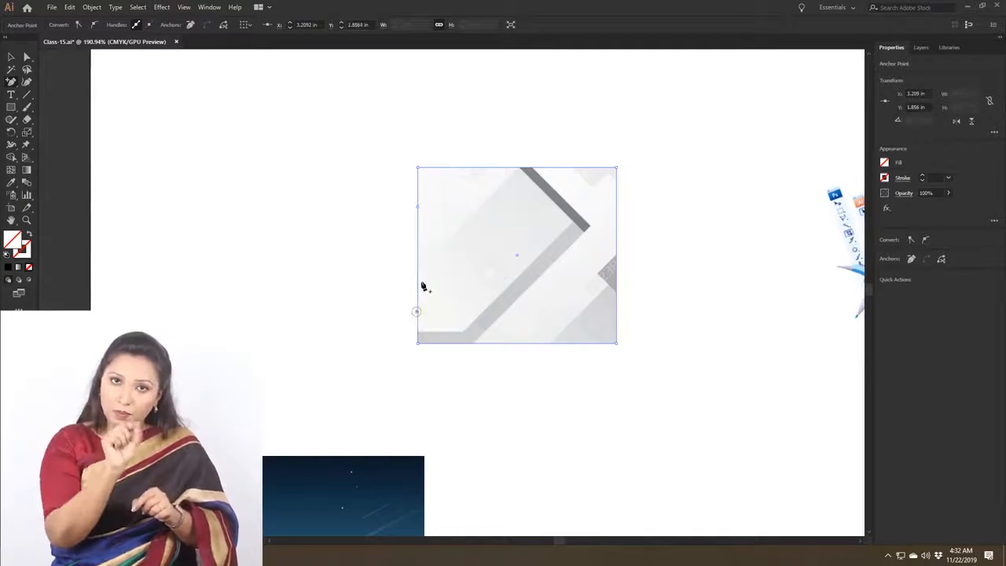
click(418, 223)
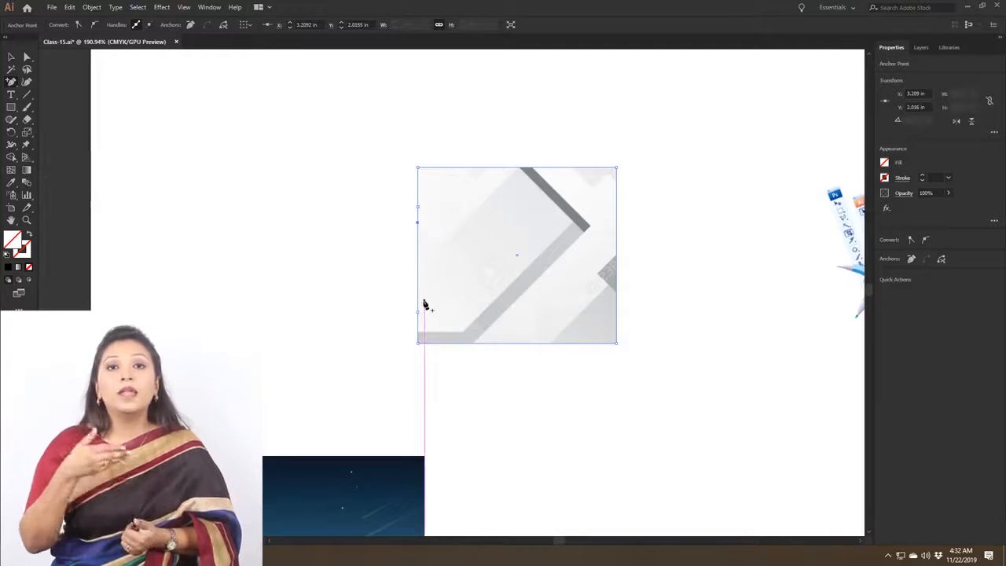
click(417, 296)
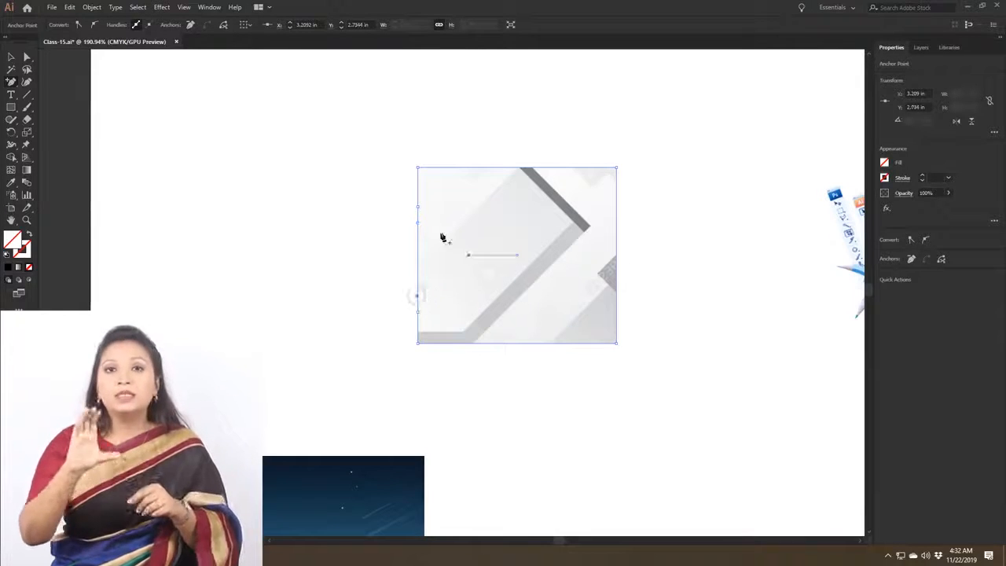
click(9, 58)
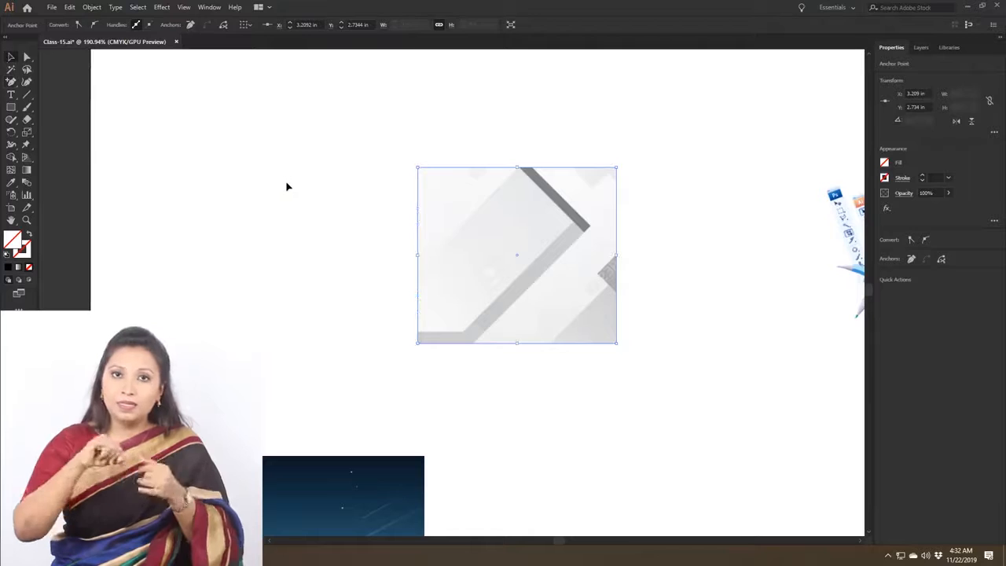
Pull the added anchor points on the left edge of the grey image's clipping path outward to reveal more of the image
click(288, 186)
drag(419, 251, 282, 213)
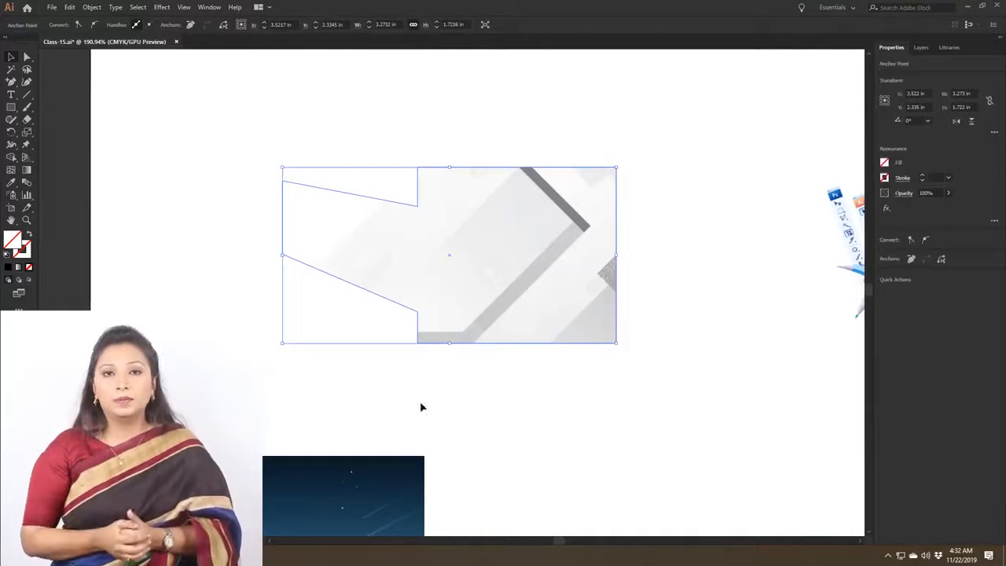
click(745, 289)
click(470, 216)
ctrl+click(300, 255)
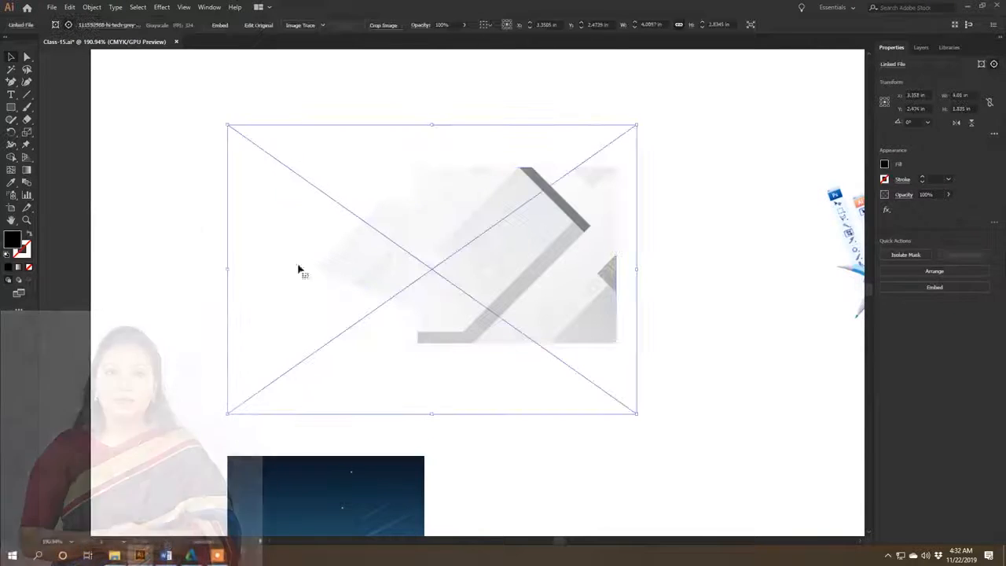
Move the pulled-out segment of the grey image's clipping path inward and downward, and check the reshaped mask
ctrl+click(141, 207)
ctrl+drag(283, 225, 347, 324)
ctrl+click(597, 371)
click(465, 247)
click(489, 140)
ctrl+click(460, 248)
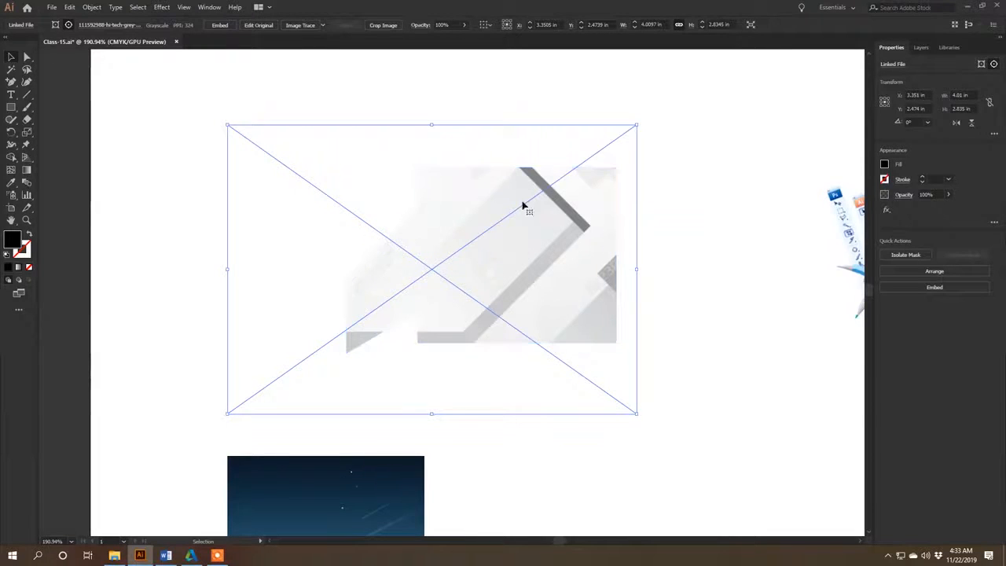
drag(651, 271, 518, 283)
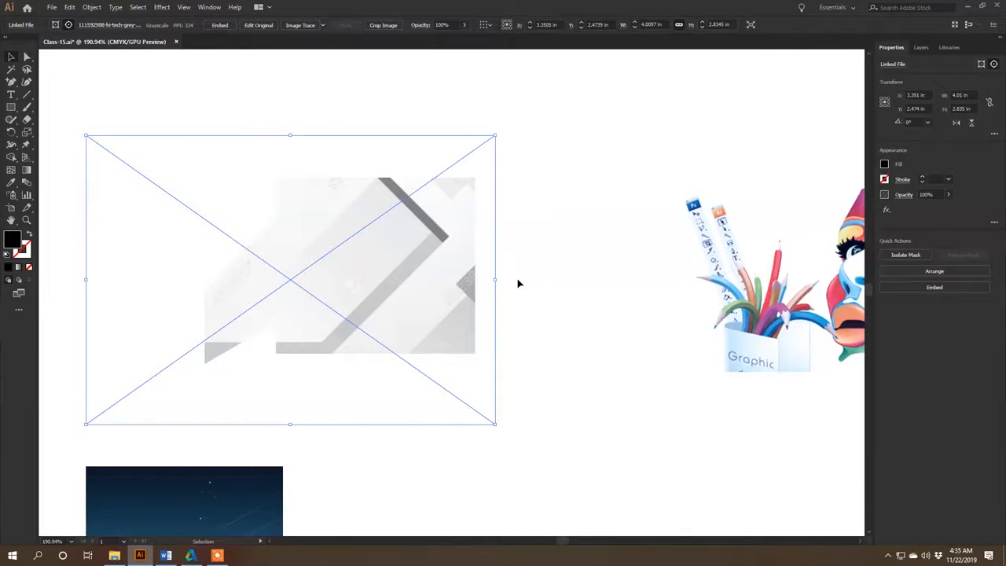
click(549, 449)
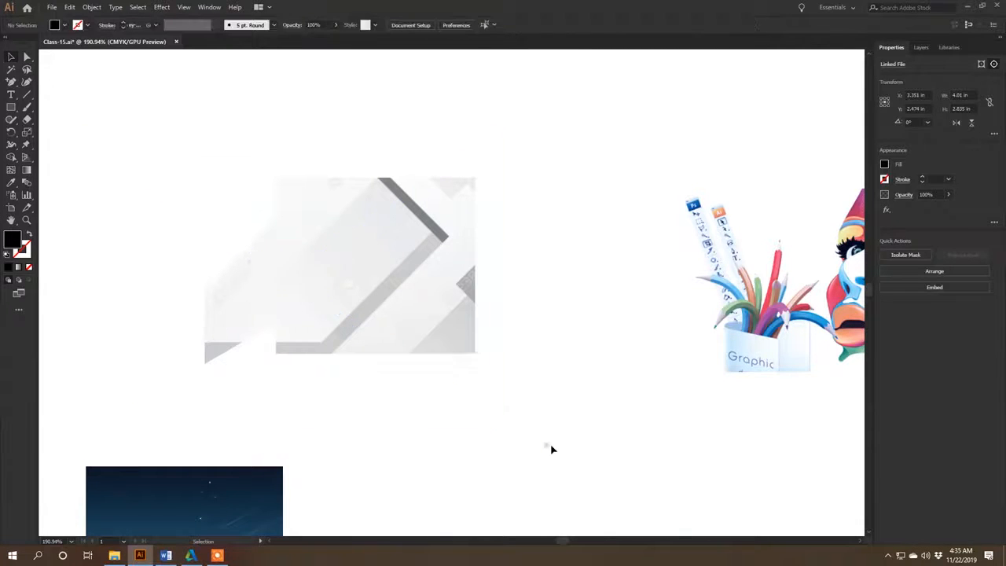
Add the text HMR in the empty area to the right of the blue night-desert image
drag(327, 519, 453, 186)
mouse_move(343, 269)
mouse_down()
mouse_move(358, 285)
mouse_move(349, 276)
mouse_up()
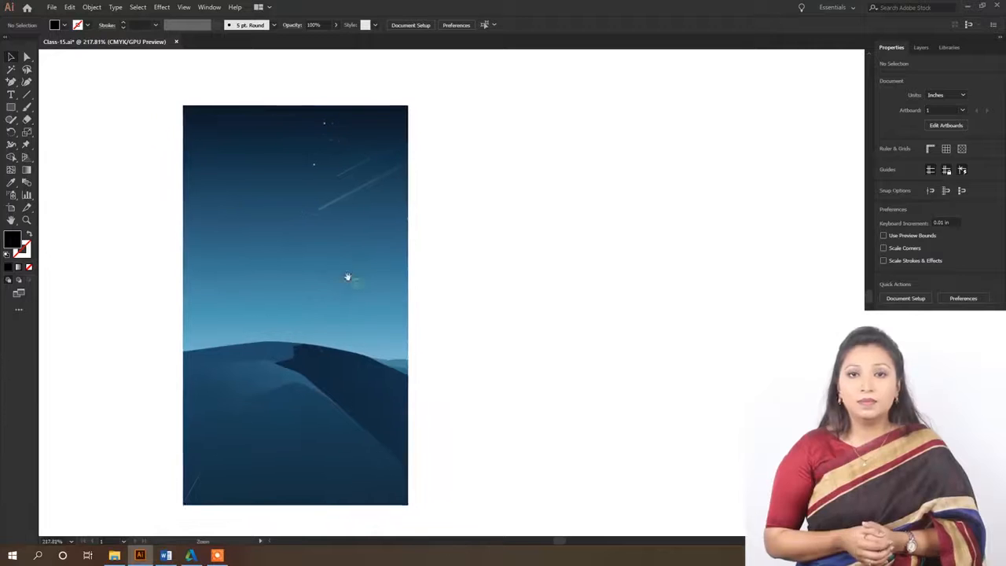
key(t)
click(500, 234)
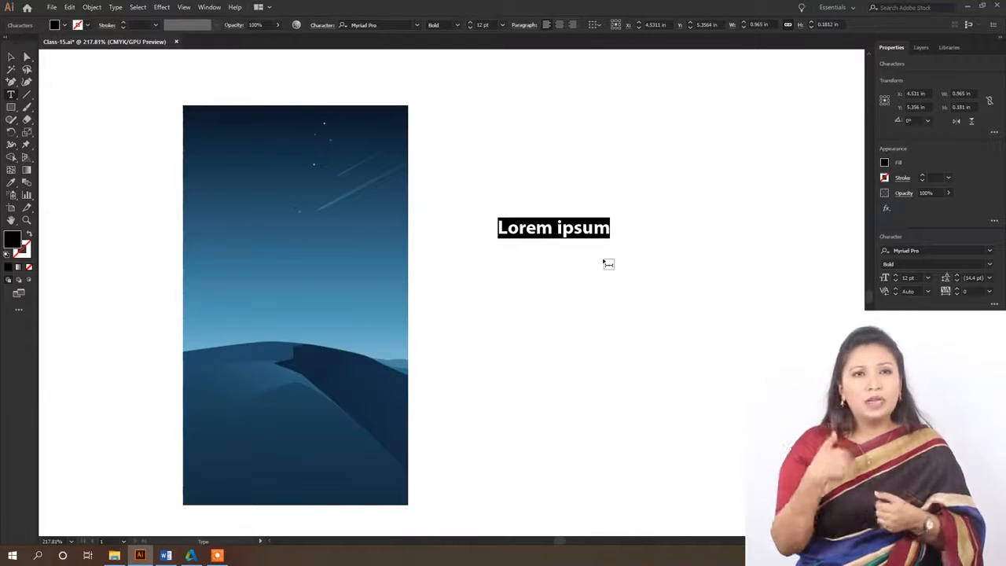
text(HMR)
key(Escape)
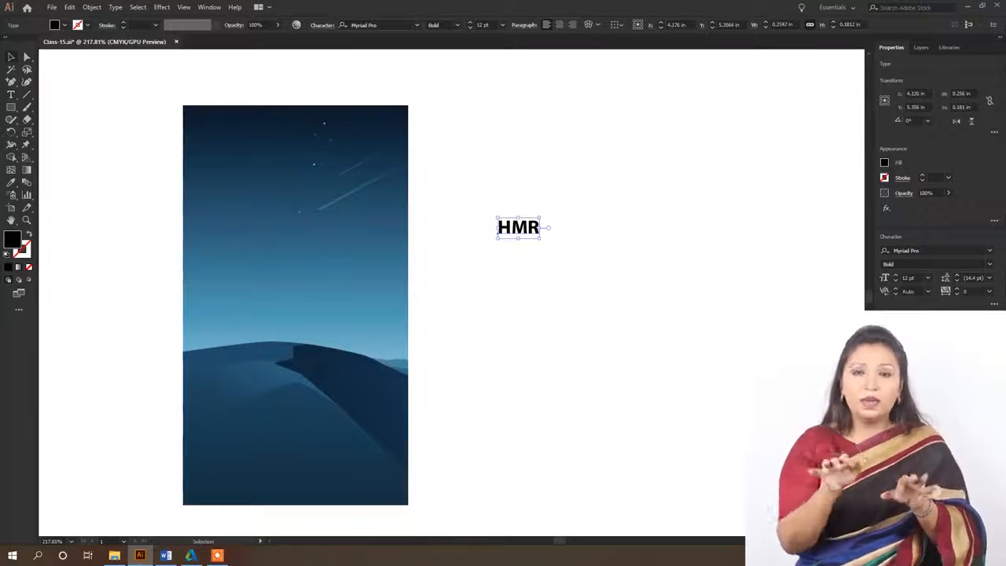
Enlarge the HMR text to about 51 pt and place it over the sky of the night-desert image
drag(541, 237, 674, 370)
click(674, 370)
drag(612, 275, 337, 264)
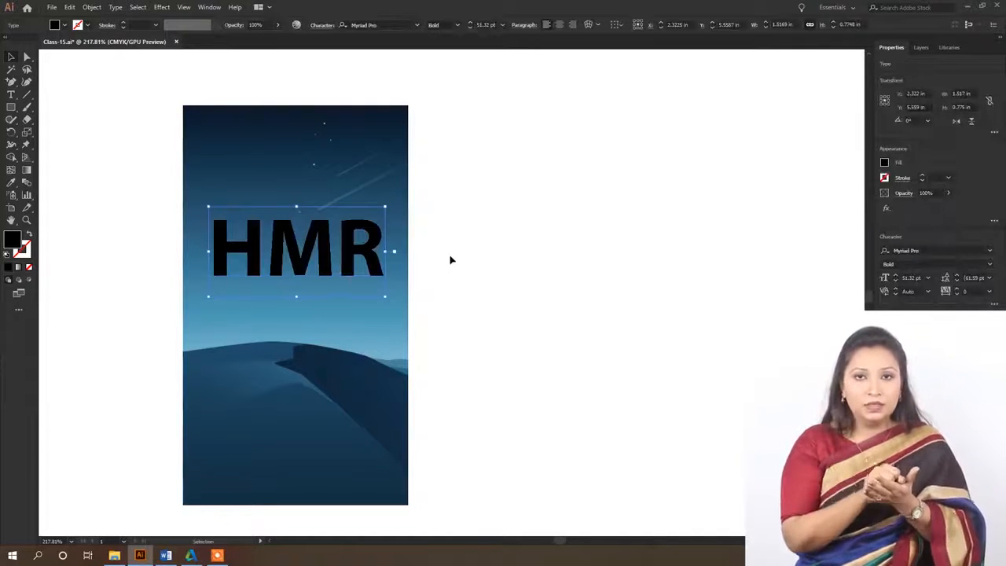
Make a clipping mask from the HMR text and the night-desert image beneath it
click(493, 276)
drag(467, 197, 297, 290)
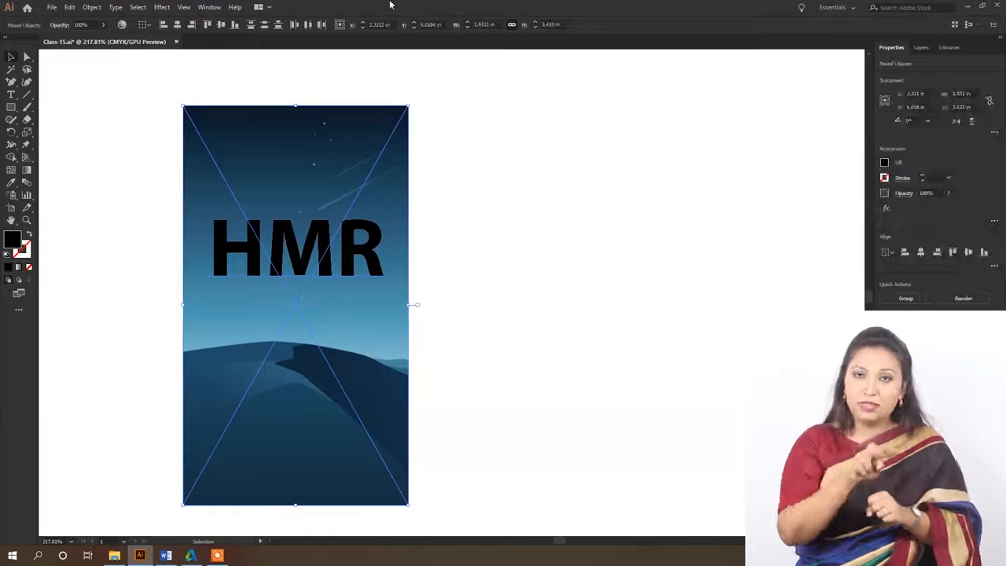
click(92, 7)
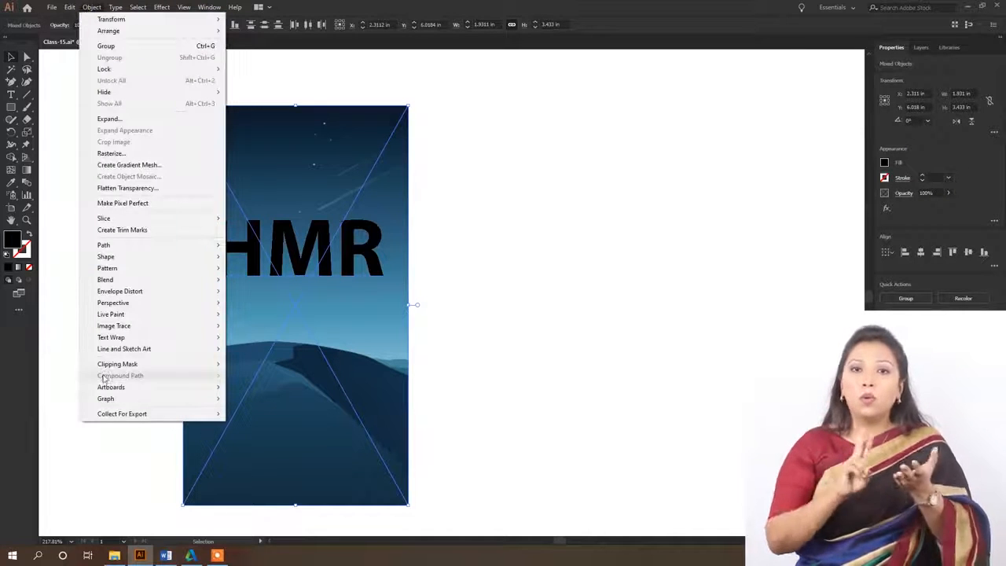
mouse_move(113, 366)
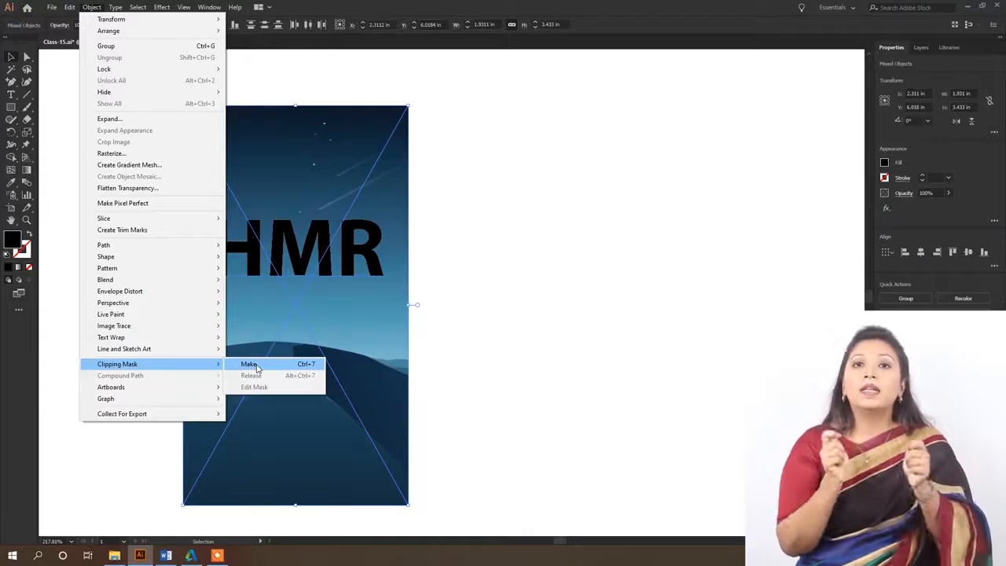
click(249, 364)
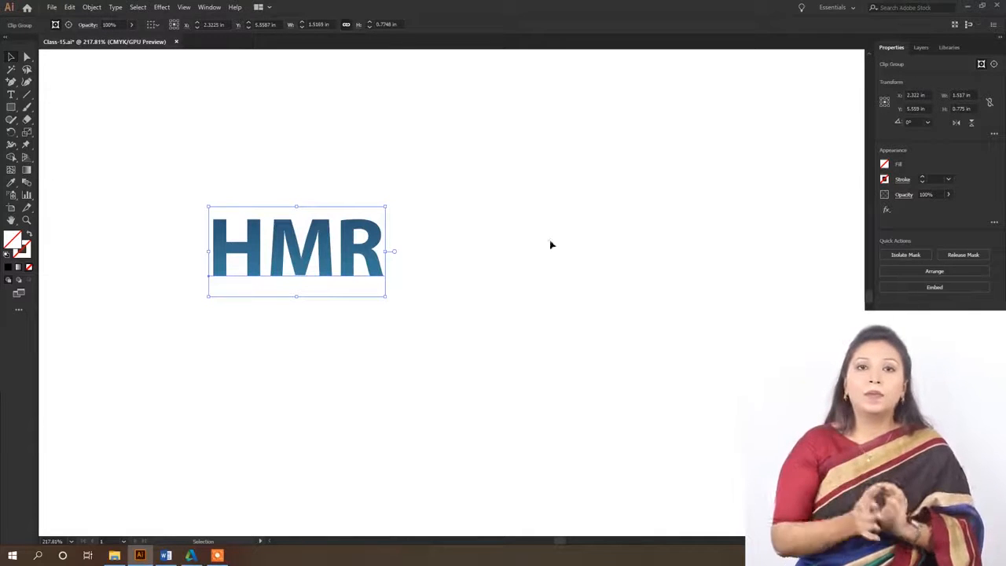
Insert the letters OIJ before the R in the masking text
double_click(336, 252)
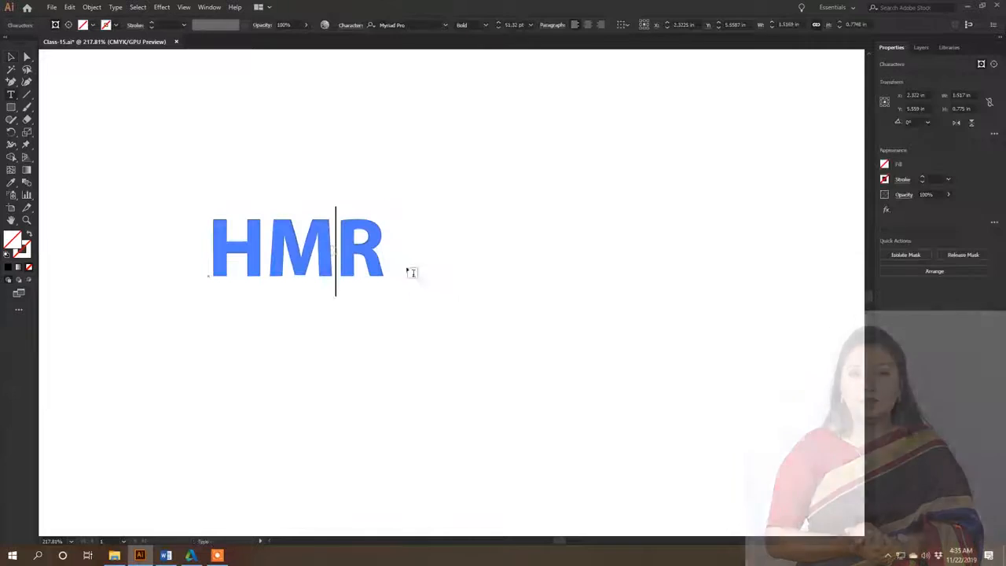
text(OIJ)
key(Escape)
click(426, 285)
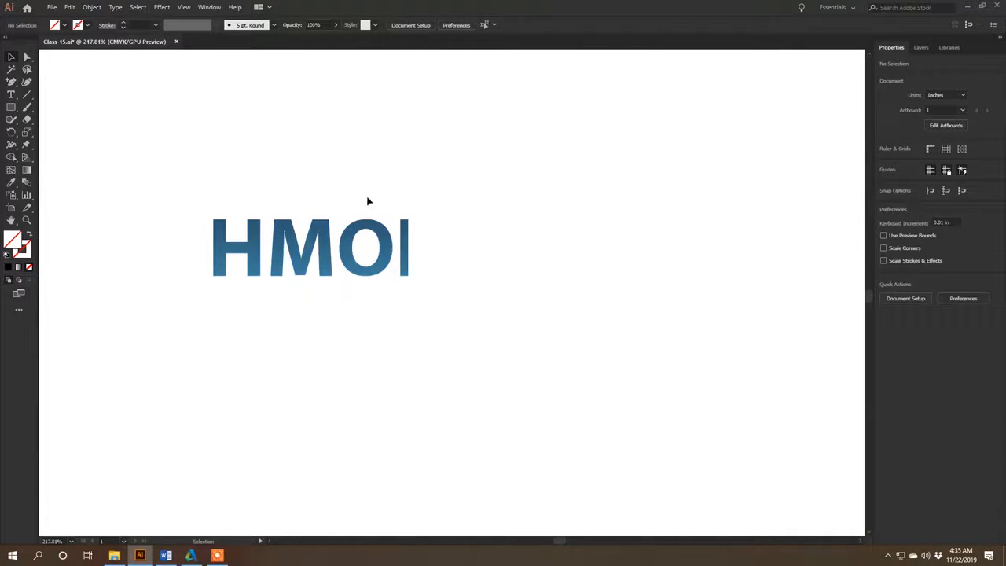
Break the masking text into two lines, HMO and IJR, and reposition it within the image area
drag(416, 265, 366, 259)
key(t)
double_click(377, 248)
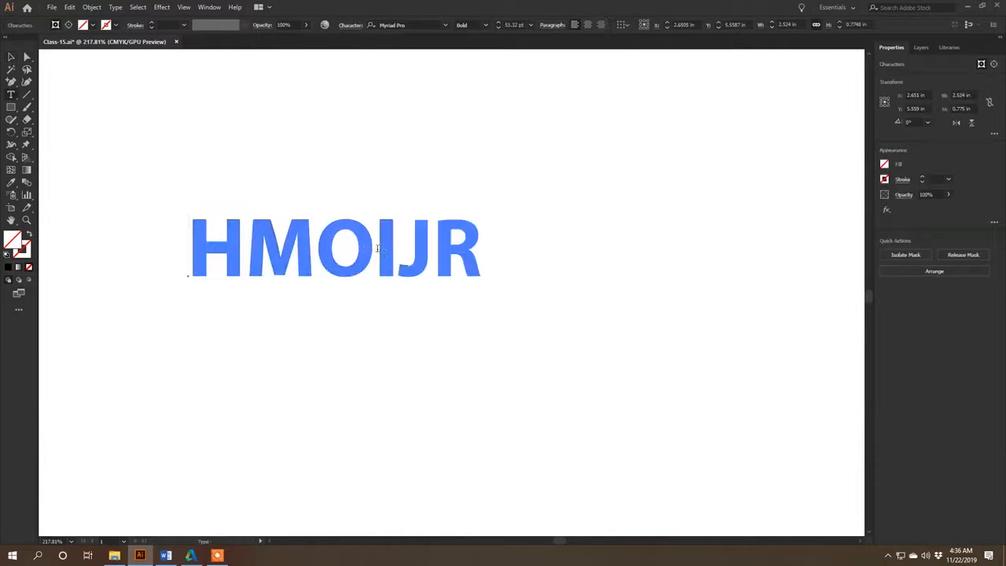
click(378, 249)
key(Return)
key(Escape)
drag(306, 264, 315, 236)
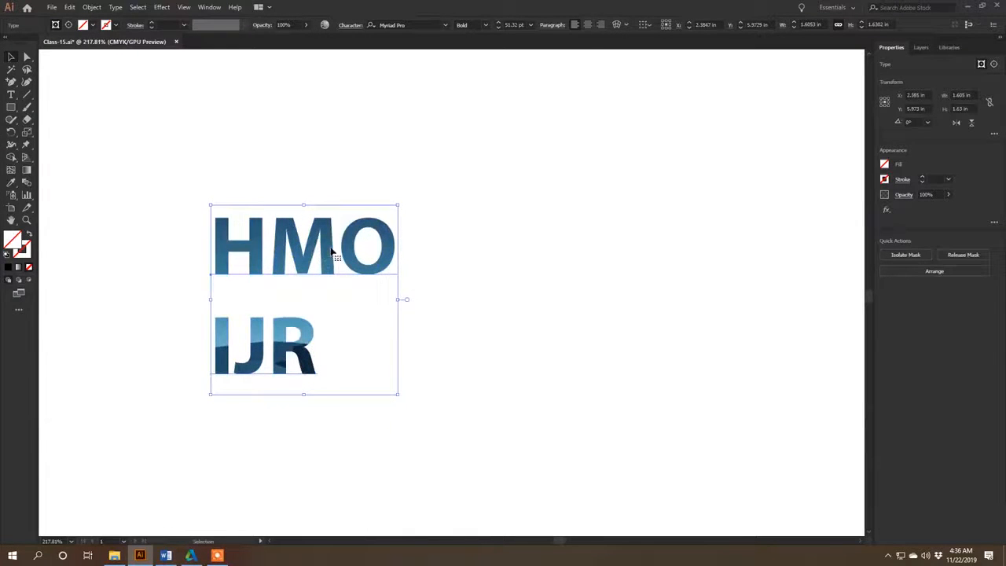
Release the clipping mask between the two-line text and the night-desert image
right_click(302, 266)
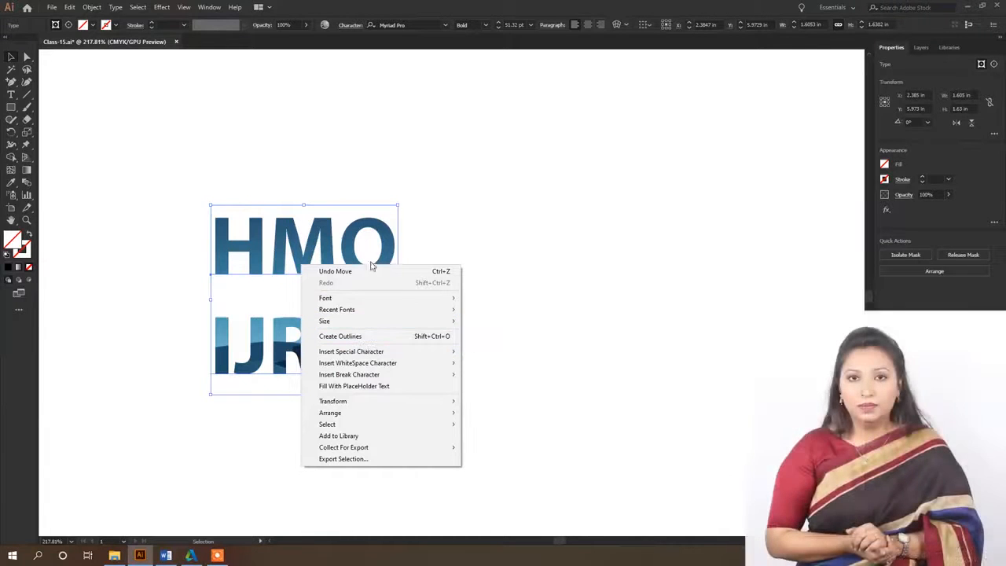
click(332, 250)
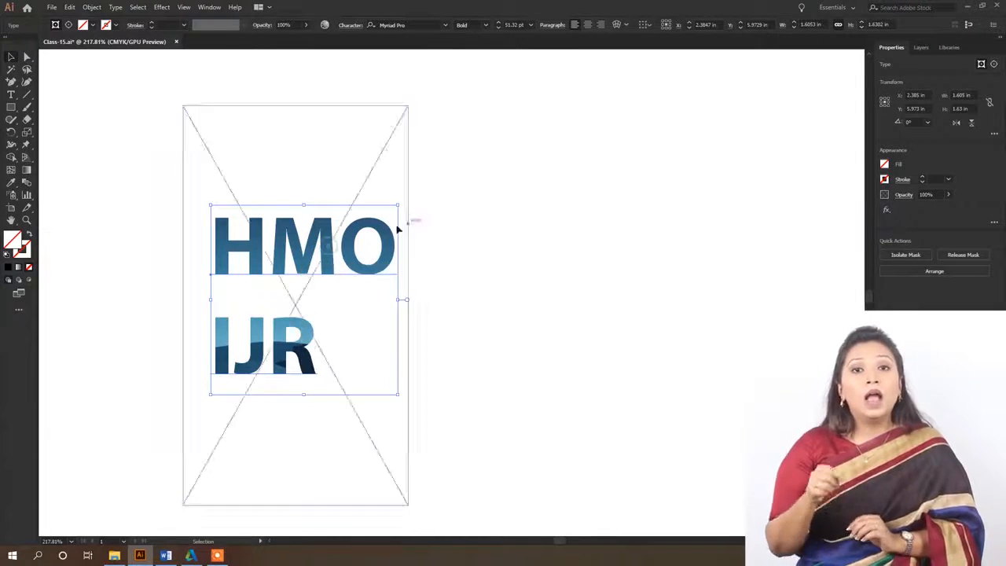
click(99, 8)
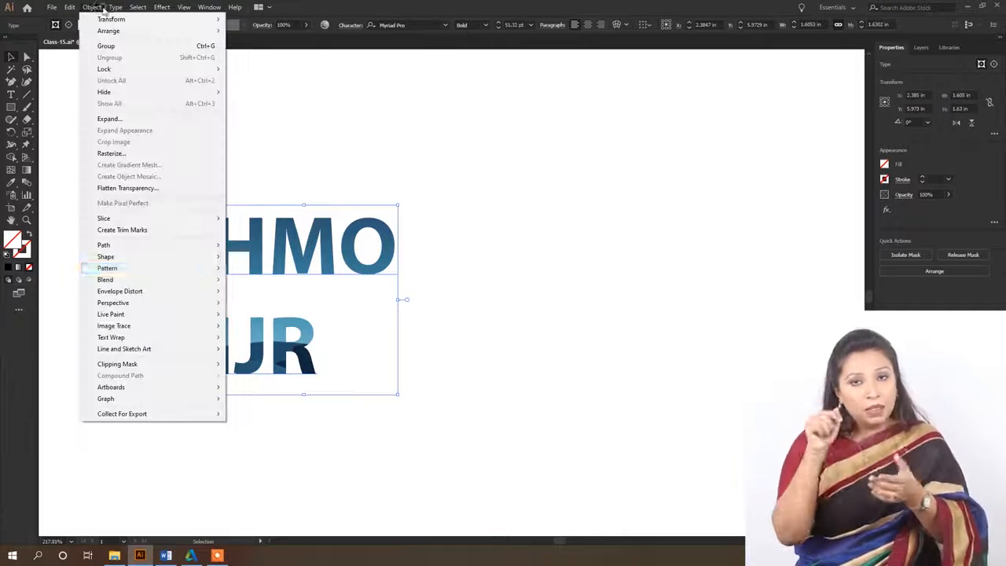
mouse_move(152, 364)
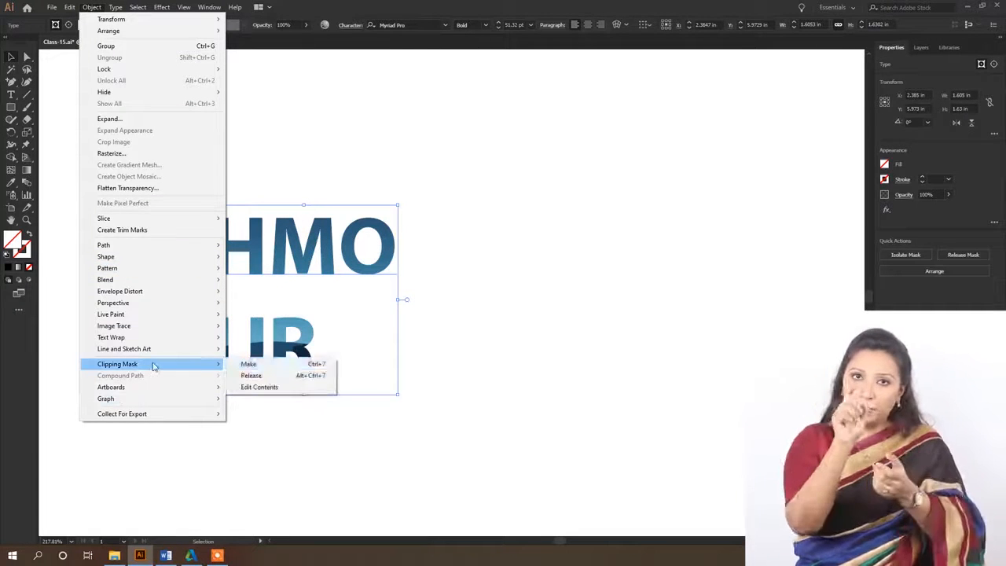
click(283, 377)
click(586, 270)
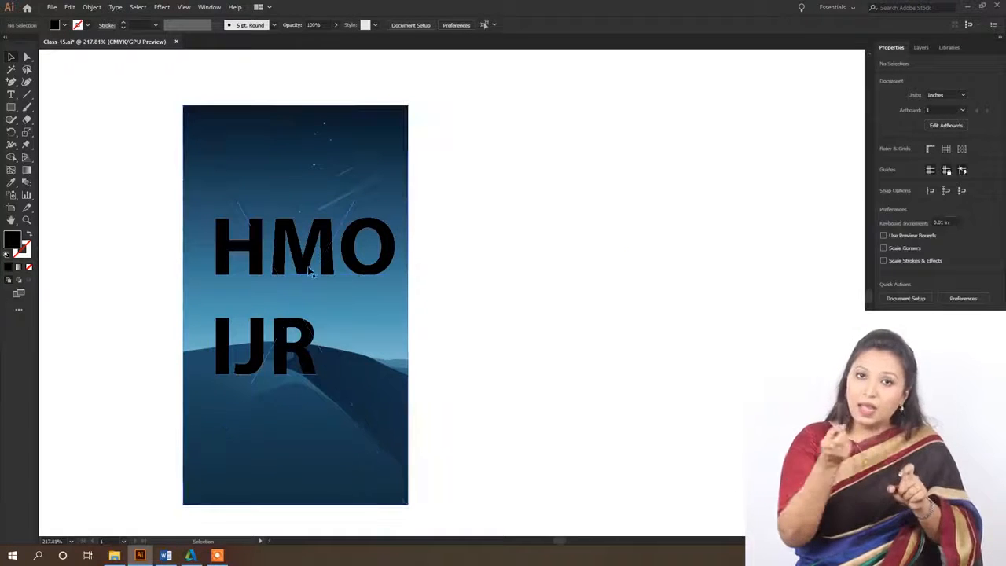
Move the released two-line text off the night-desert image and delete it
click(328, 255)
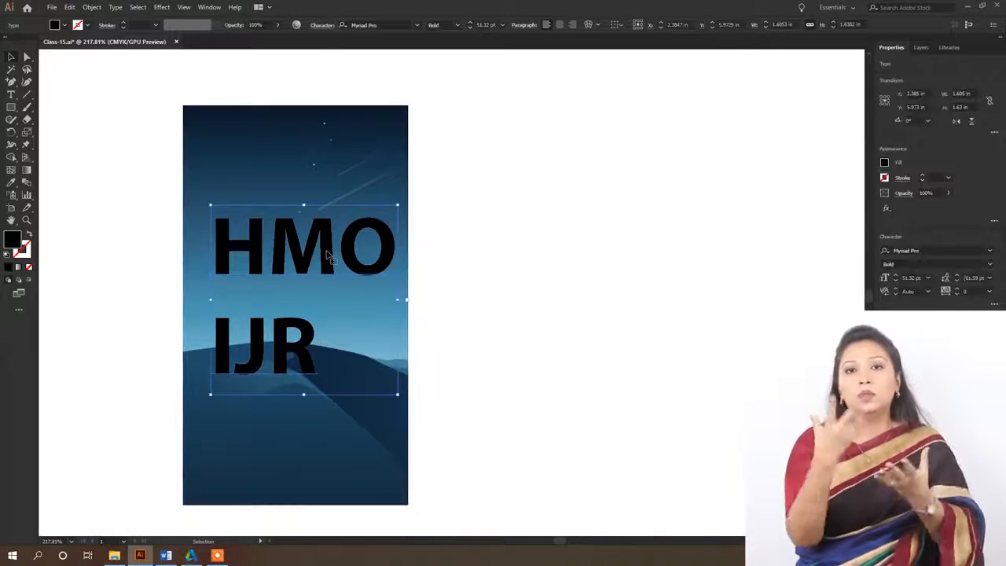
click(539, 241)
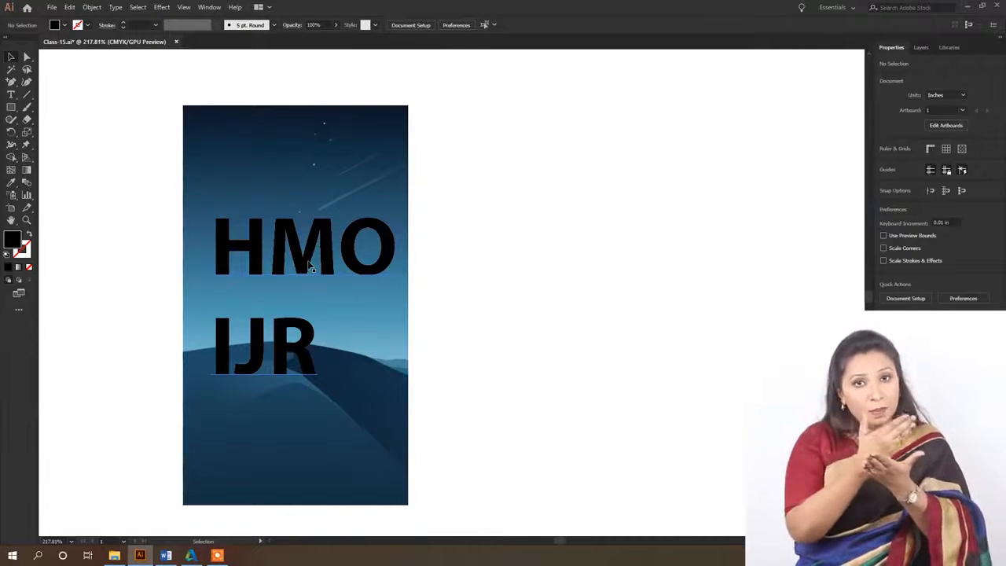
drag(309, 267, 600, 264)
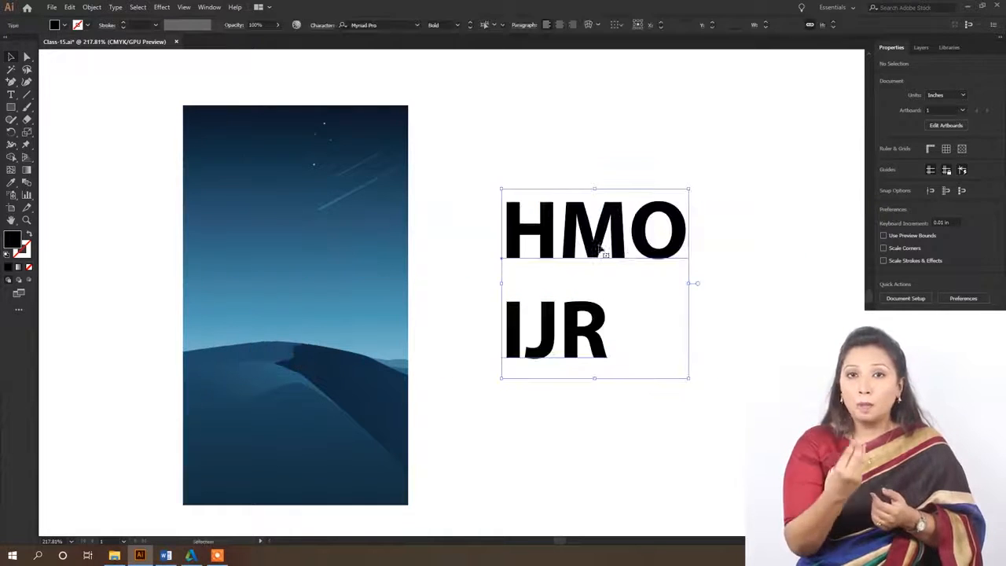
key(Delete)
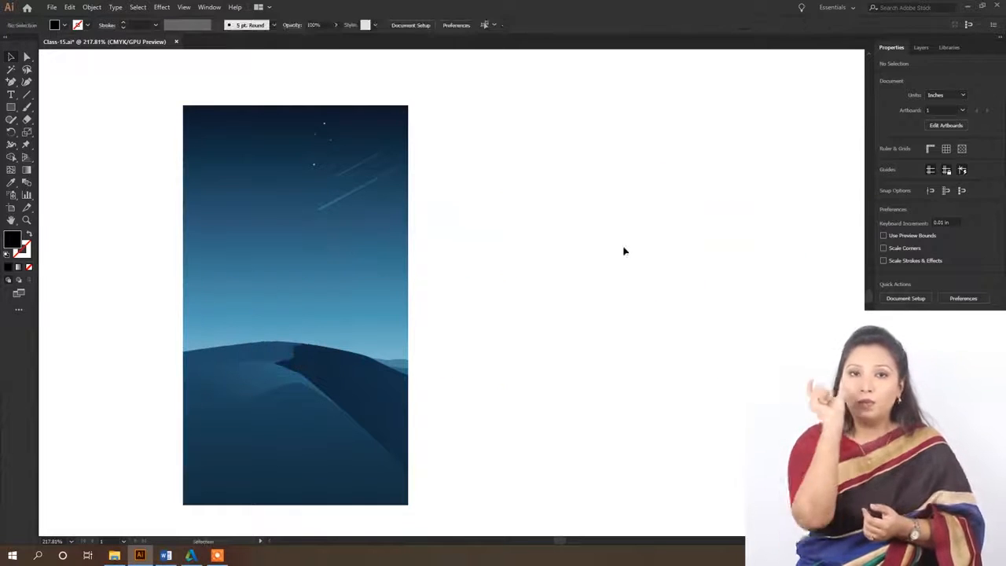
Draw a rectangle of about 1.93 by 3.43 in exactly covering the night-desert image and fill it with the white-to-black gradient
click(10, 107)
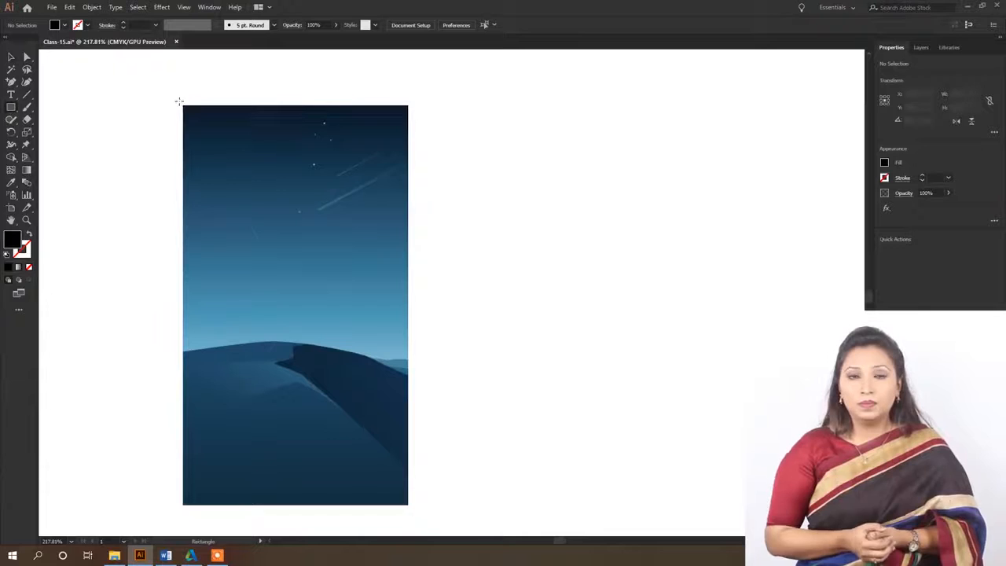
drag(183, 105, 408, 504)
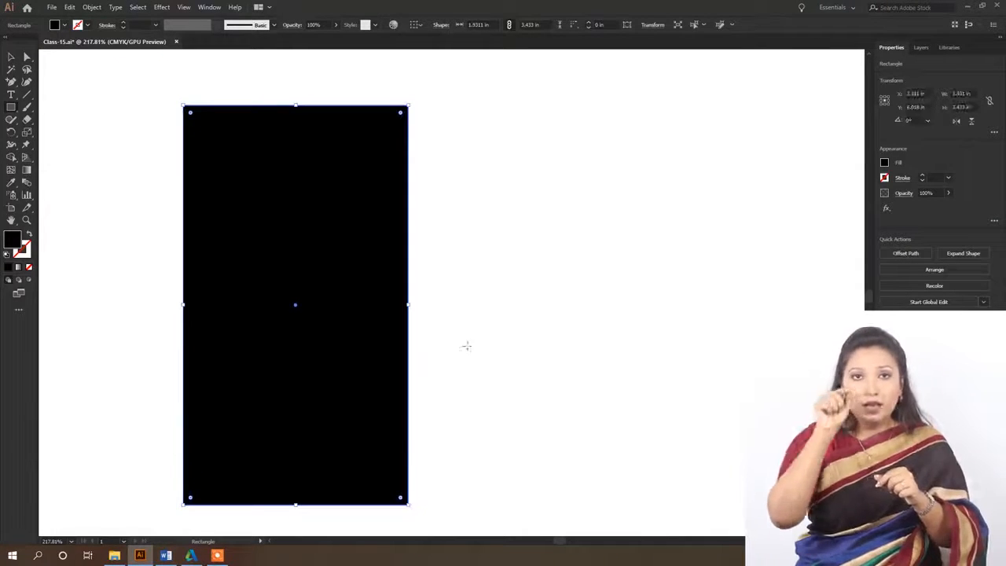
click(369, 25)
click(66, 26)
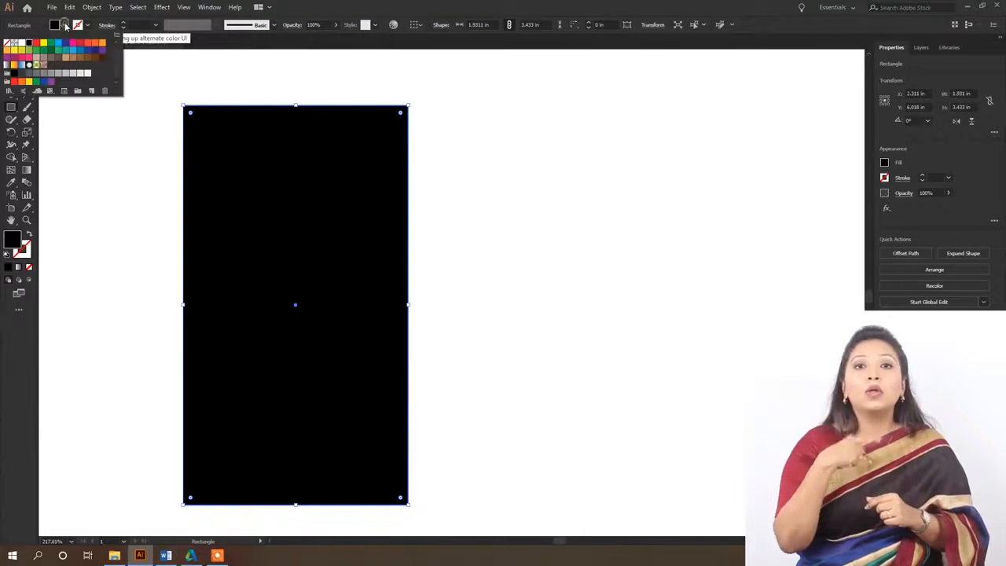
click(8, 65)
click(466, 138)
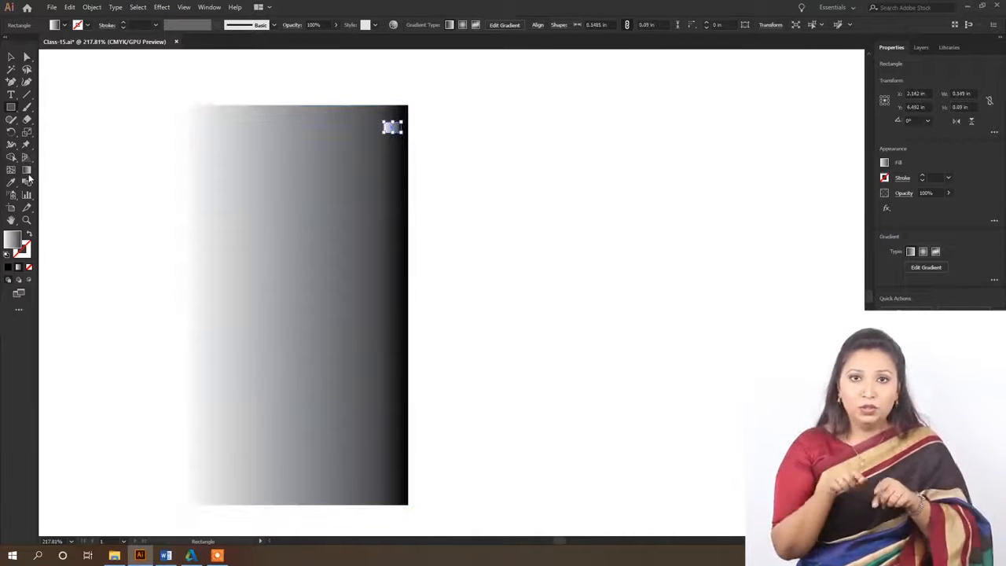
click(27, 173)
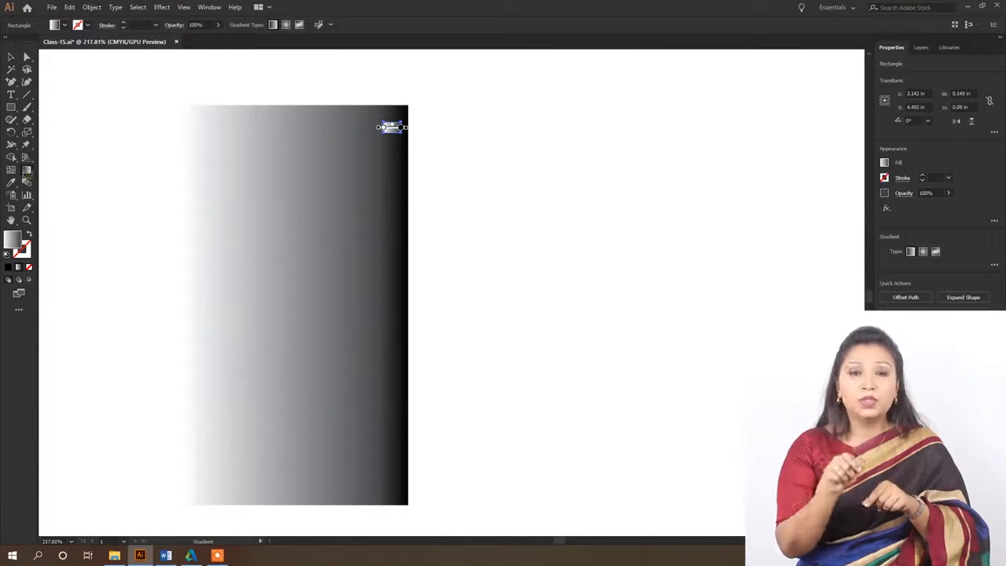
key(Delete)
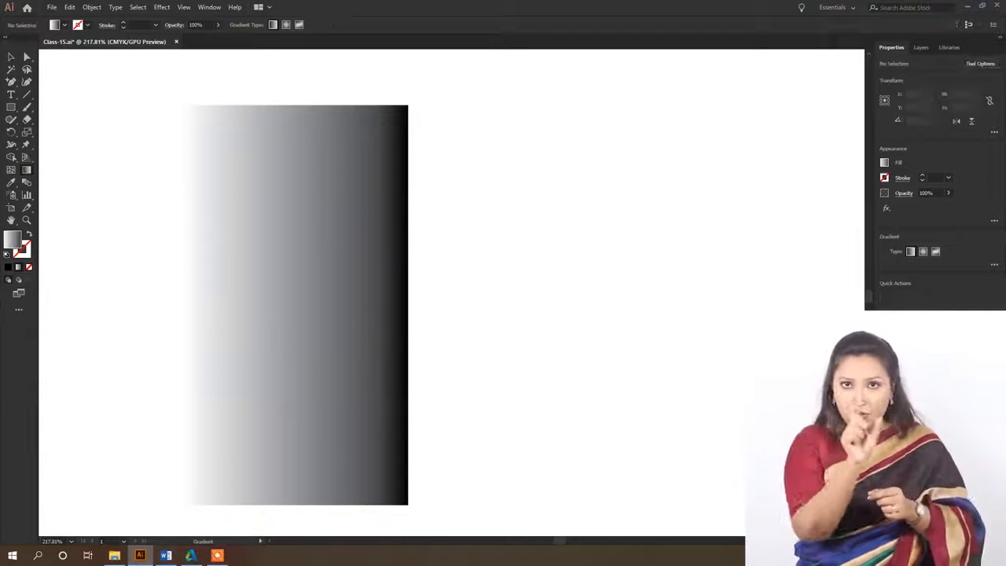
Redirect the covering rectangle's gradient vertically with the Gradient Tool, from white at the top to black at the bottom
click(10, 57)
click(305, 154)
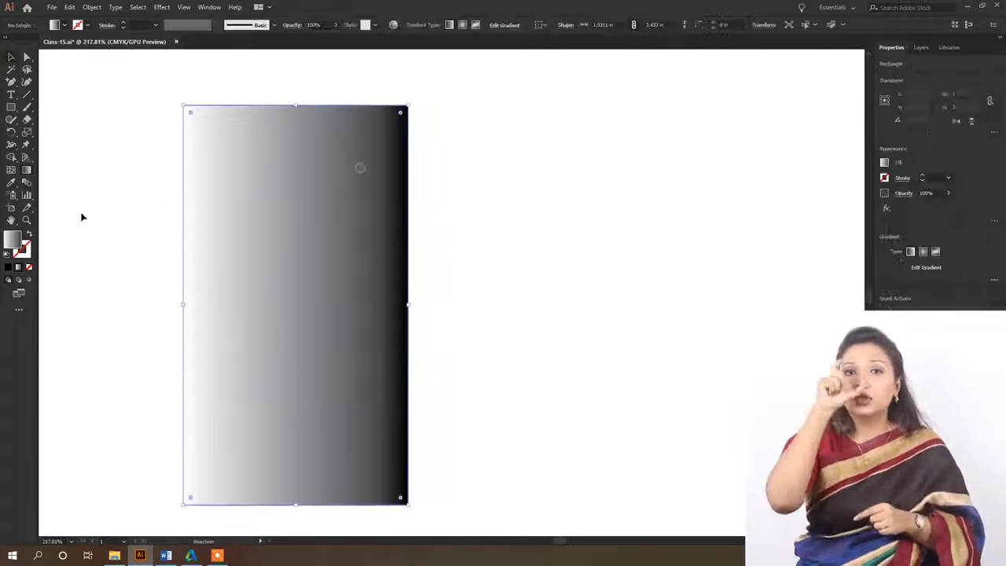
click(27, 169)
mouse_move(311, 81)
mouse_down()
mouse_move(302, 427)
mouse_move(312, 442)
mouse_up()
mouse_move(319, 81)
mouse_down()
mouse_move(292, 461)
mouse_move(321, 460)
mouse_move(321, 477)
mouse_up()
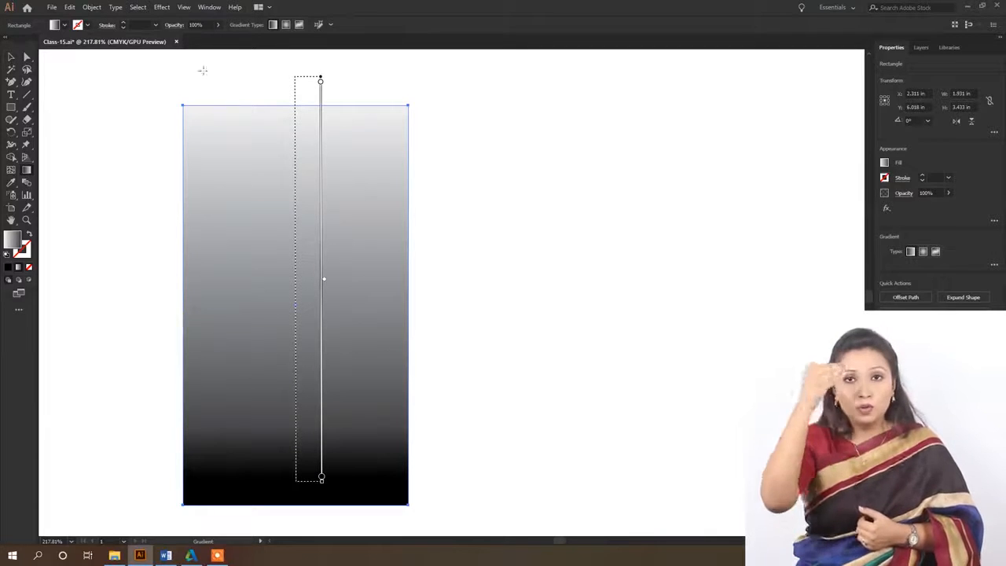
click(11, 56)
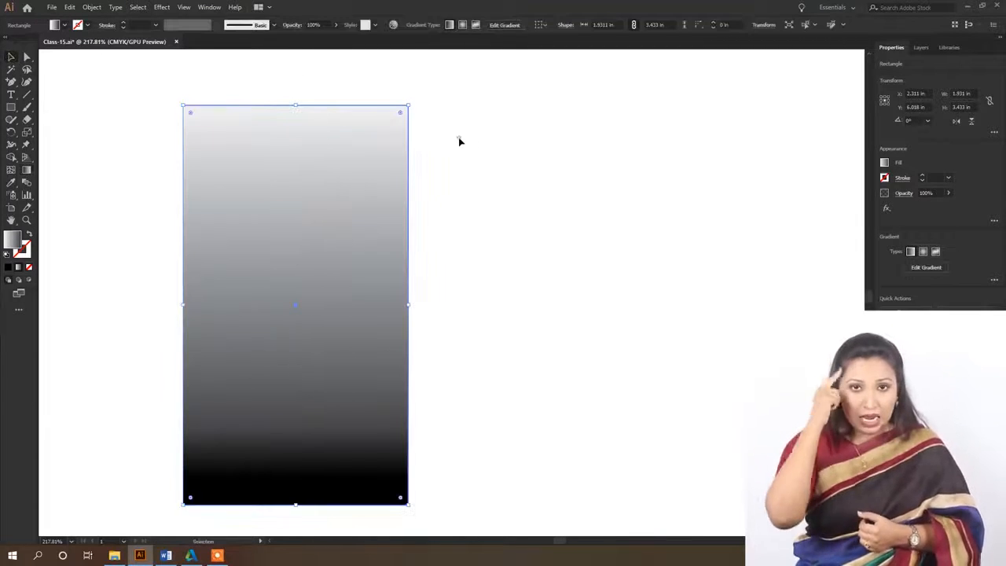
Turn the gradient rectangle into an opacity mask on the night-desert image beneath it
click(459, 138)
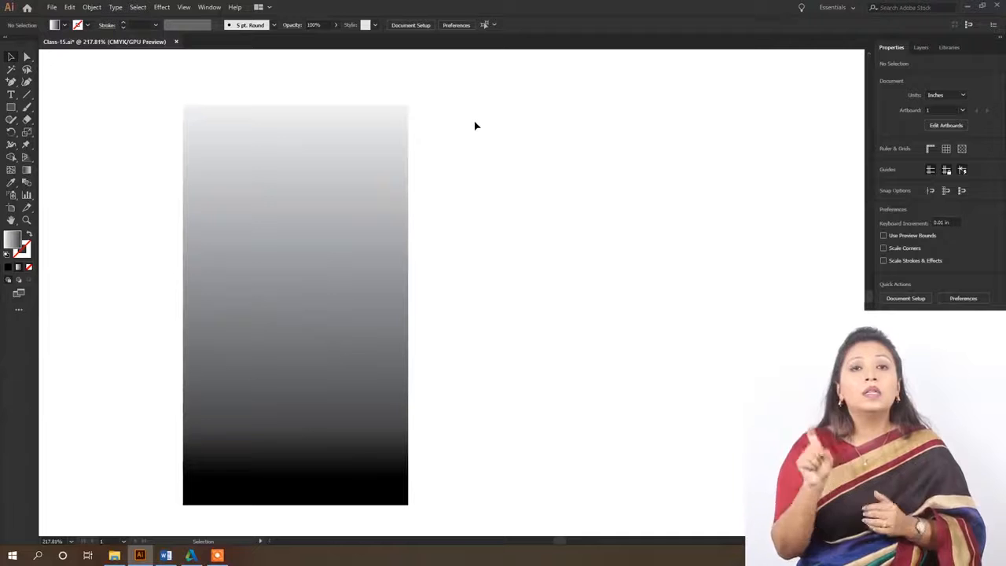
drag(472, 123, 331, 211)
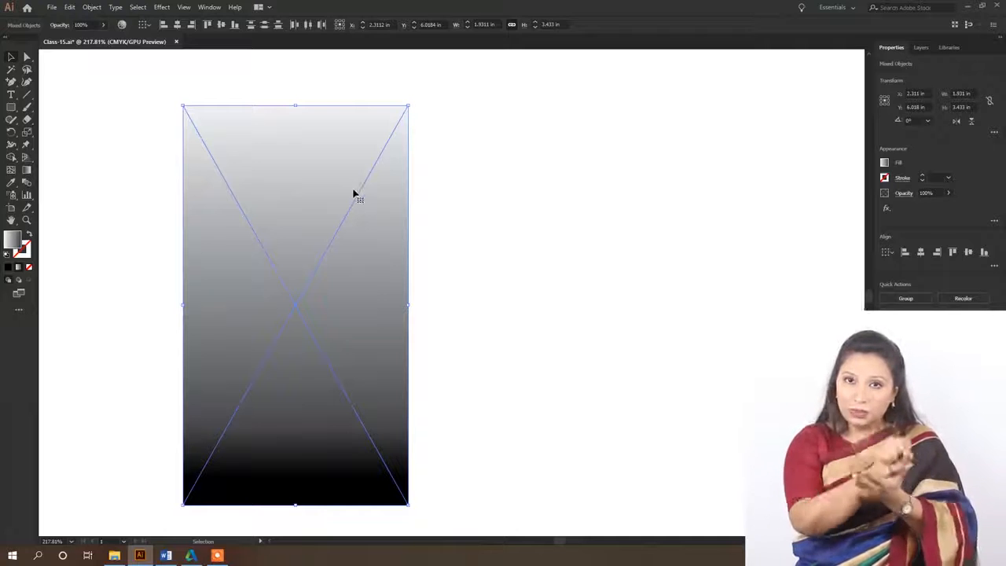
click(207, 8)
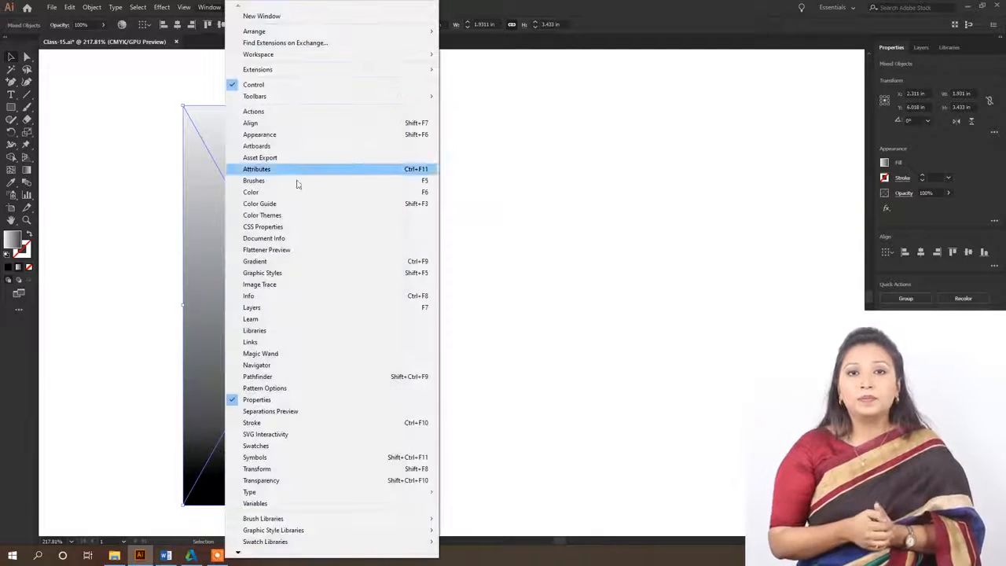
click(261, 480)
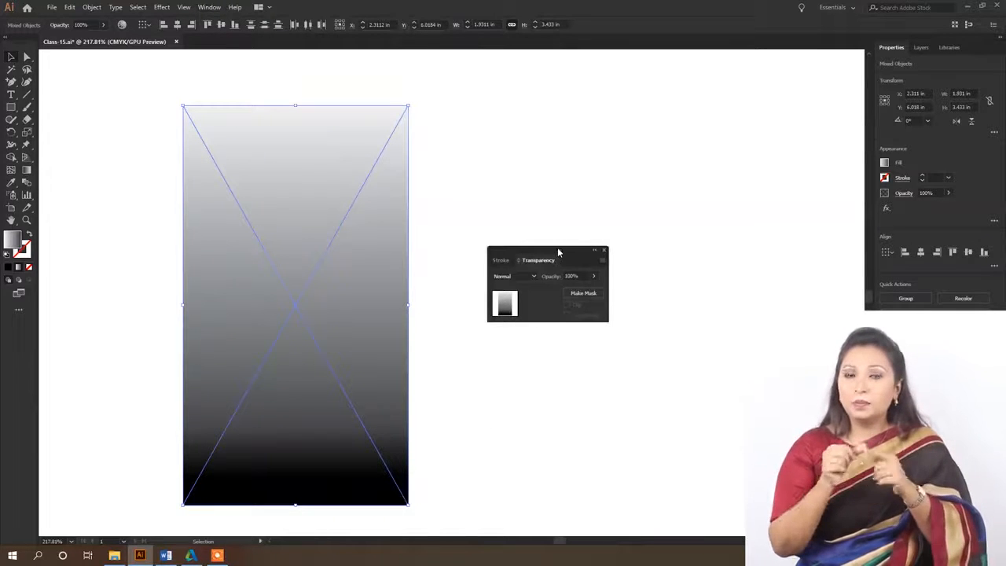
drag(558, 251, 686, 162)
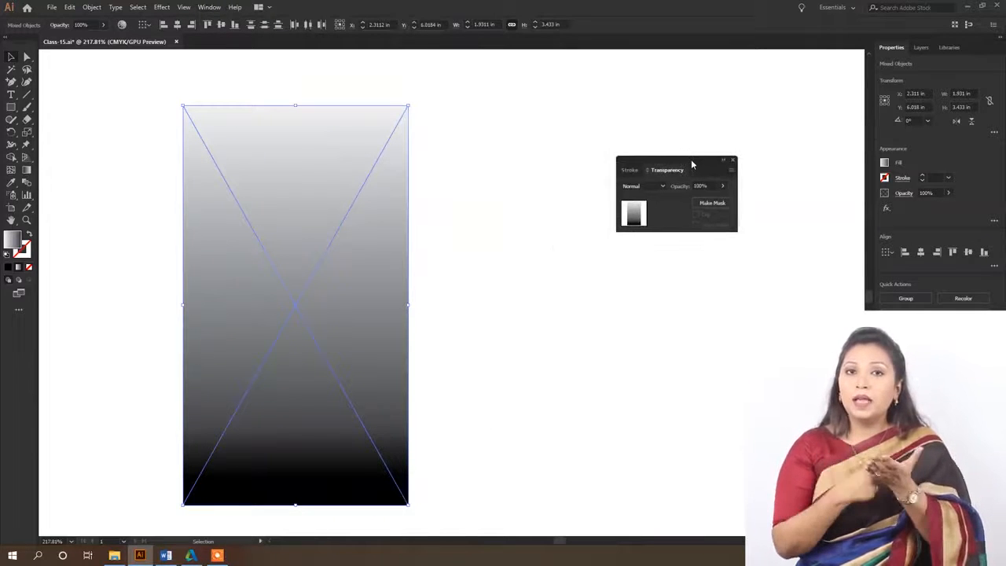
click(730, 170)
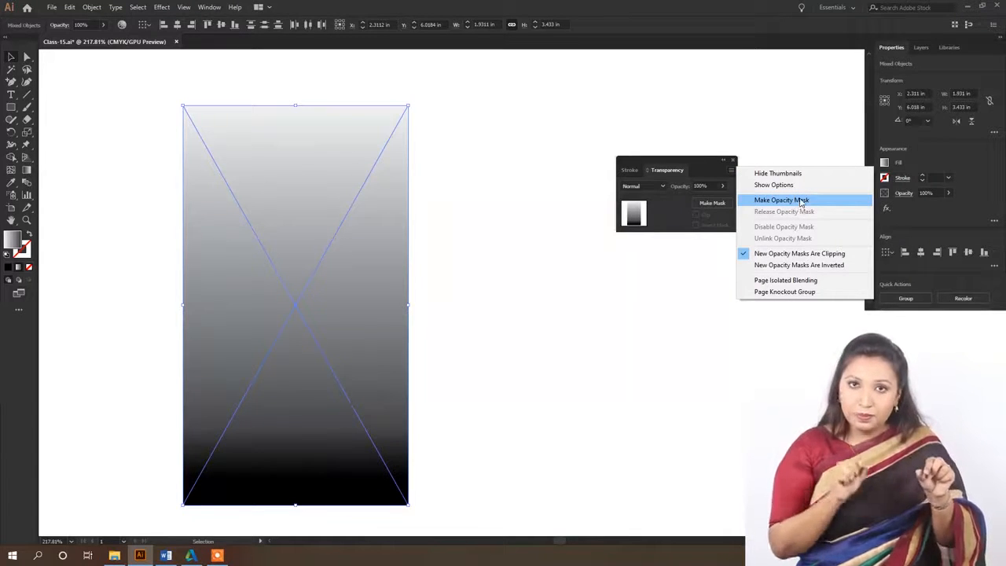
click(801, 202)
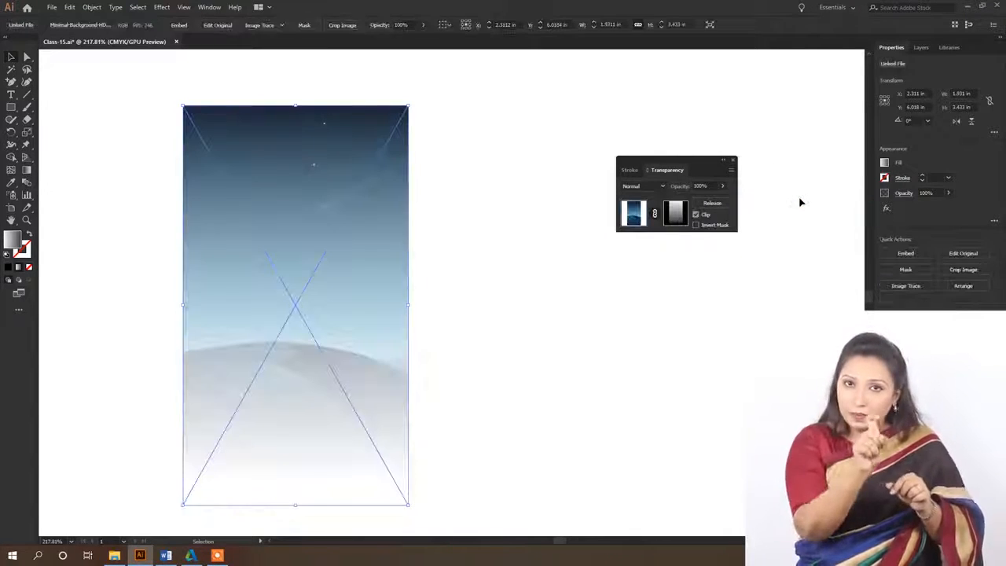
Edit the opacity mask's gradient so it starts at the image's top edge, with the white stop slightly below that edge
click(508, 200)
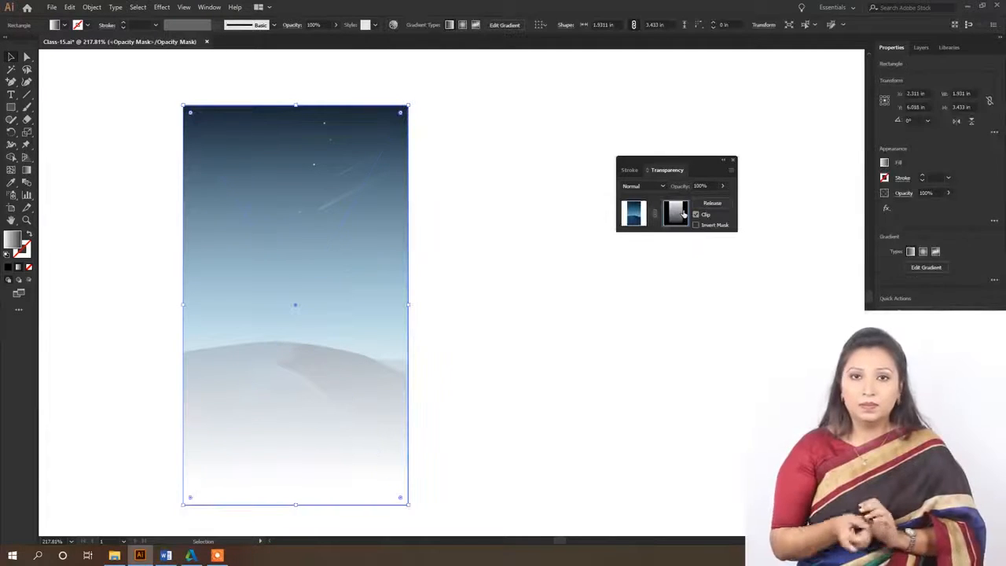
click(28, 169)
mouse_move(294, 82)
mouse_down()
mouse_move(294, 184)
mouse_move(294, 123)
mouse_move(295, 150)
mouse_up()
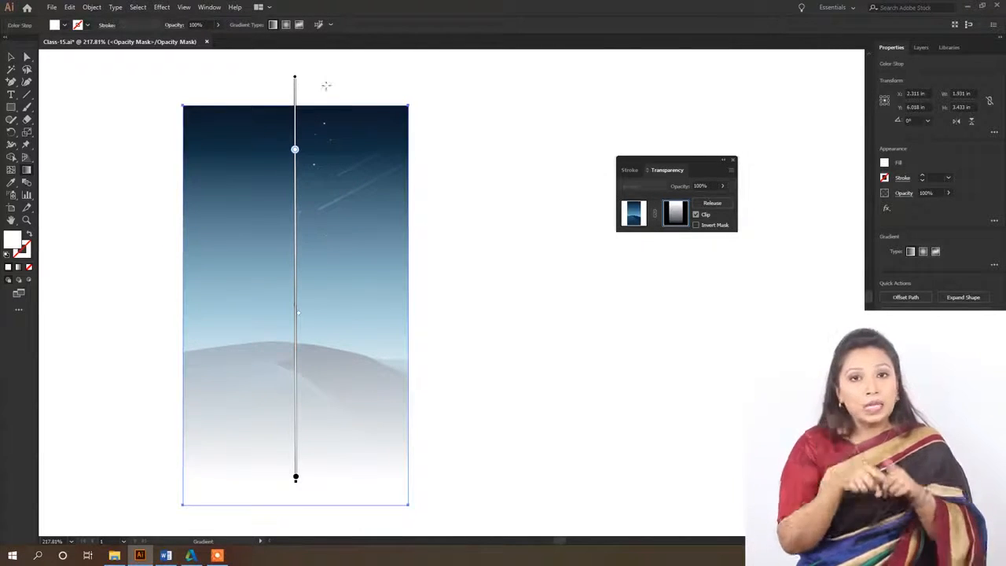
drag(294, 77, 294, 104)
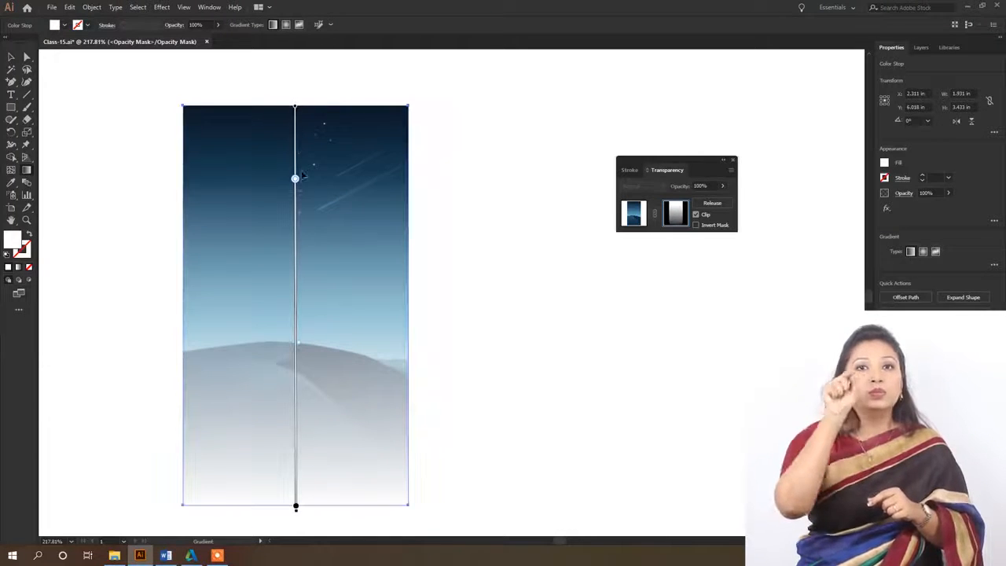
drag(294, 178, 295, 156)
Try the mask gradient's black stop near the middle of the image, and return it to the bottom edge
scroll(381, 405, down, 2)
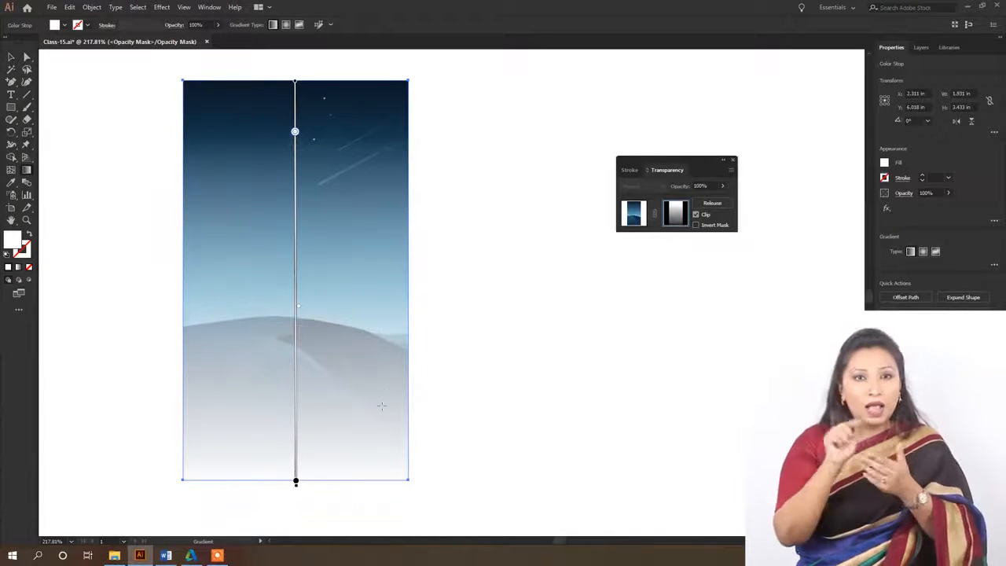
mouse_move(298, 484)
mouse_down()
mouse_move(314, 296)
mouse_move(315, 311)
mouse_up()
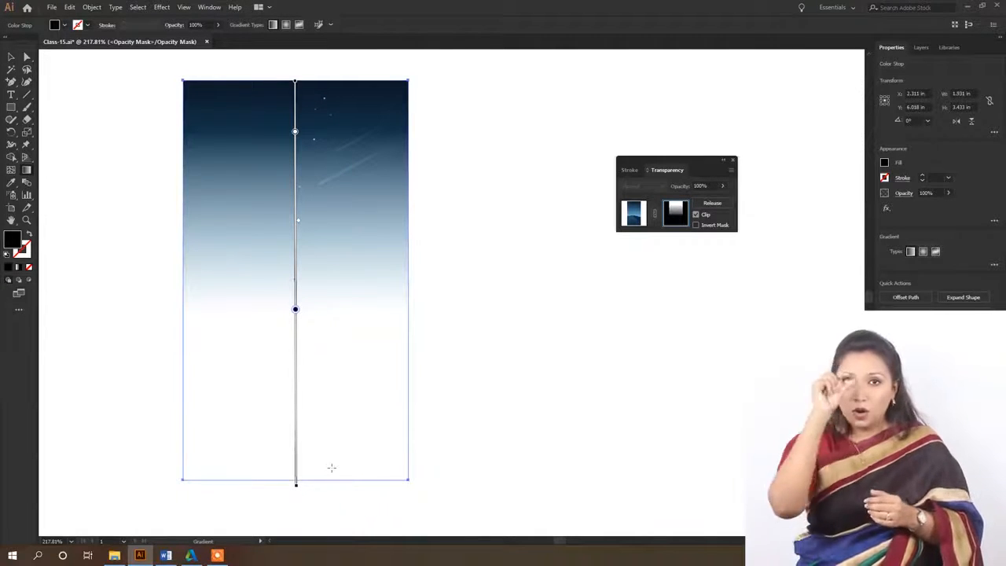
drag(294, 311, 294, 481)
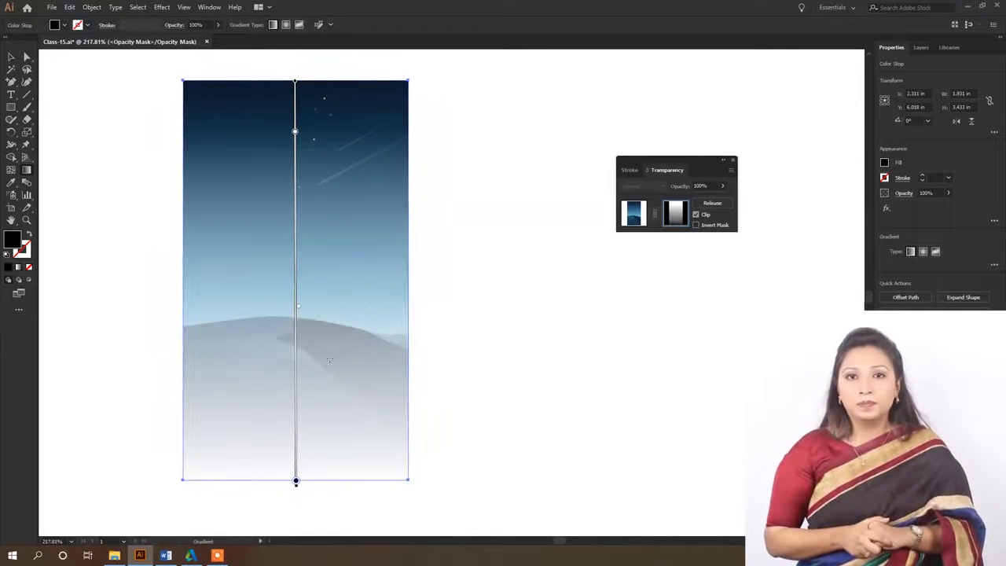
Set the opacity of the mask gradient's black stop to 0%
click(208, 7)
click(250, 260)
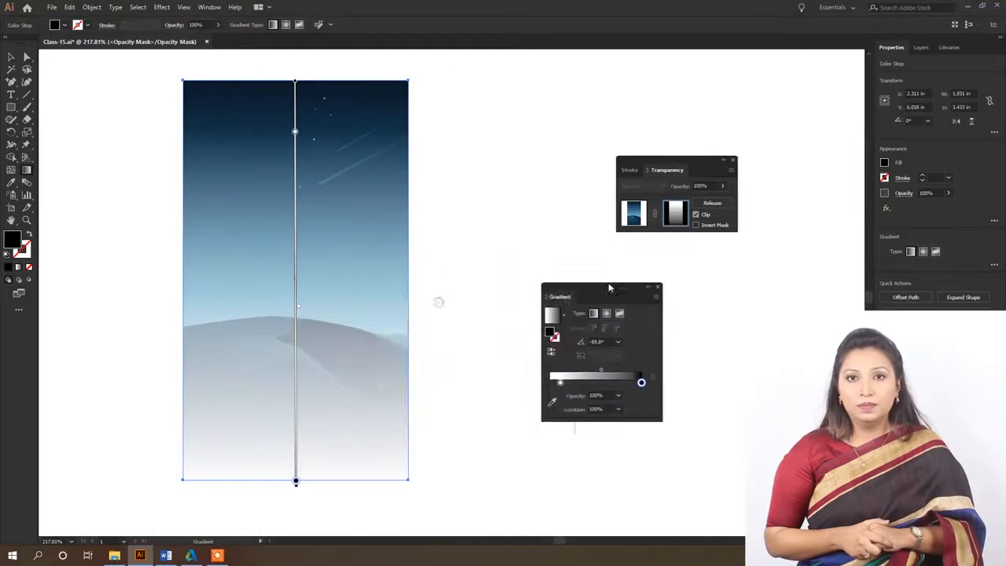
click(599, 392)
text(0)
key(Return)
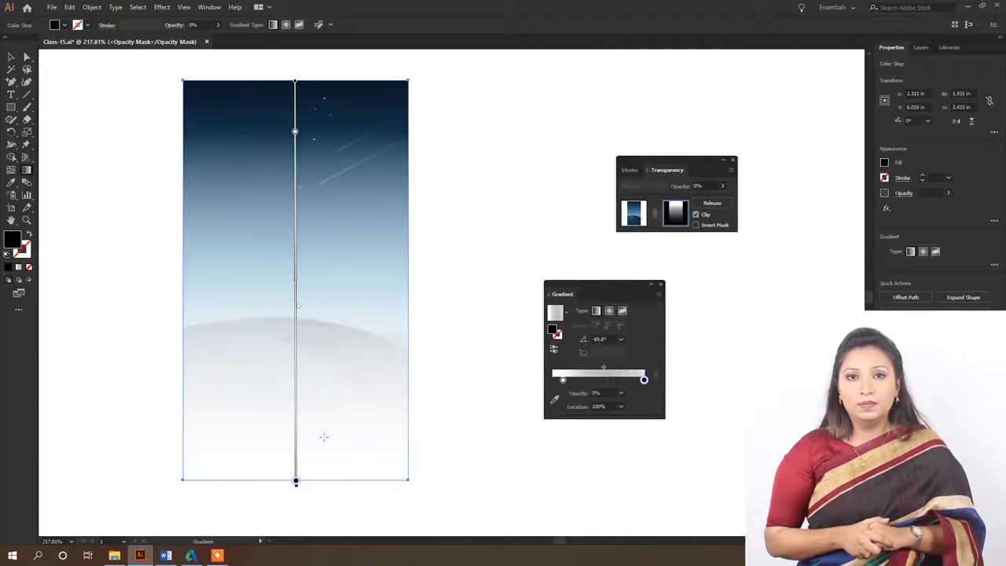
click(11, 57)
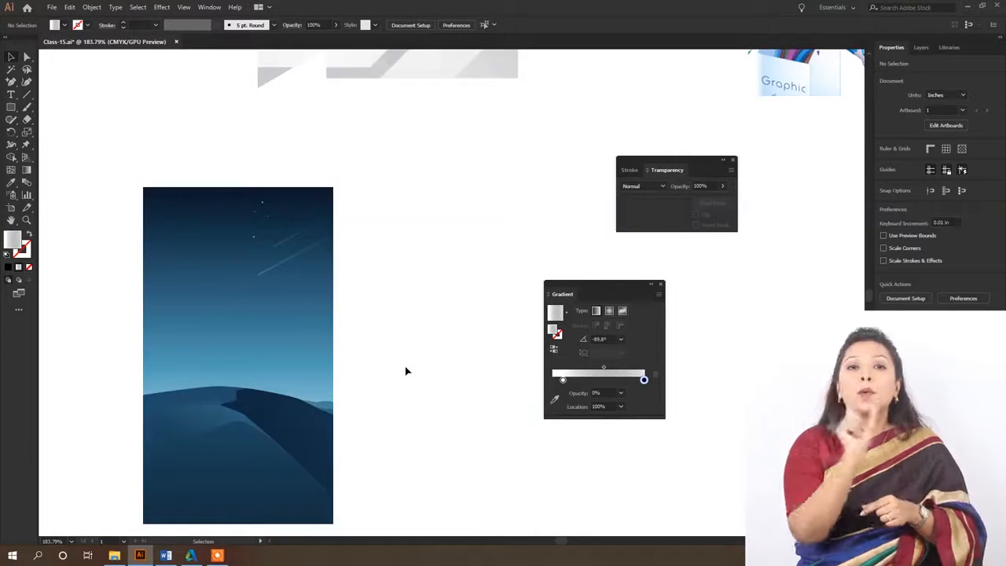
Draw a square of about 0.49 in beside the night-desert image
key(m)
mouse_move(377, 253)
mouse_down()
mouse_move(462, 365)
mouse_move(449, 322)
mouse_move(402, 278)
mouse_move(413, 283)
mouse_up()
click(11, 55)
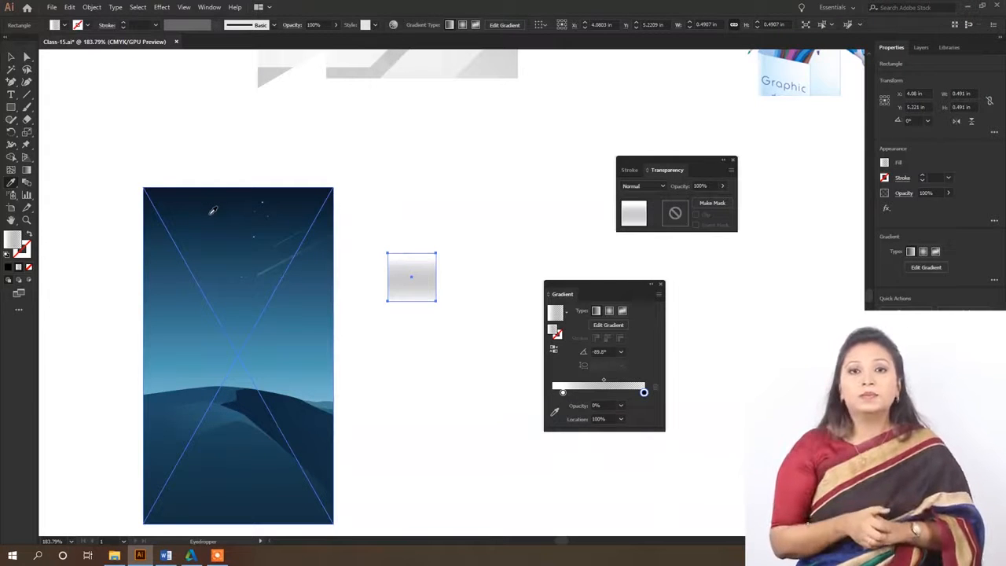
Recolor the square with the Eyedropper by sampling the image's sky and dunes, finishing with the mid blue around the shooting star
click(212, 211)
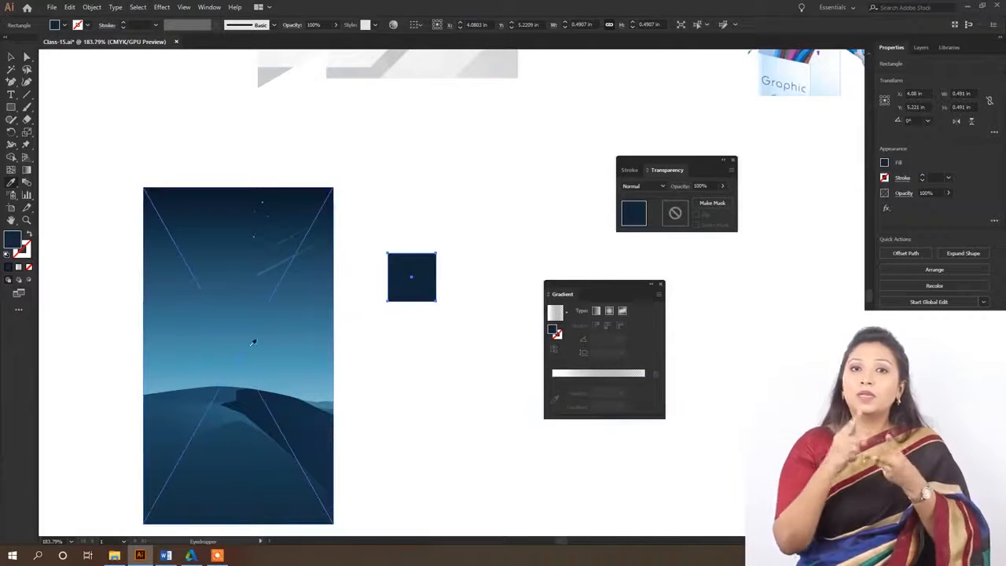
click(214, 359)
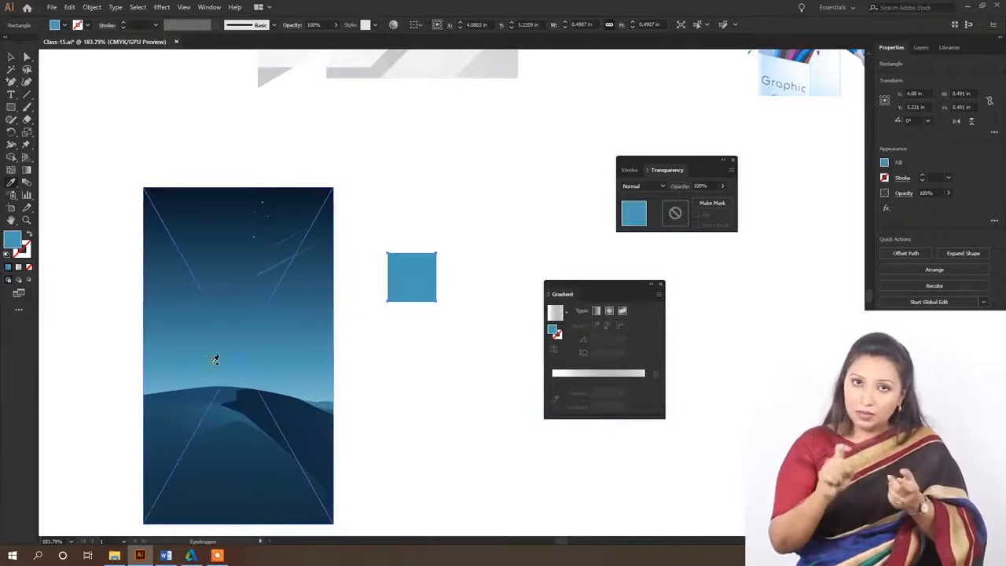
click(249, 445)
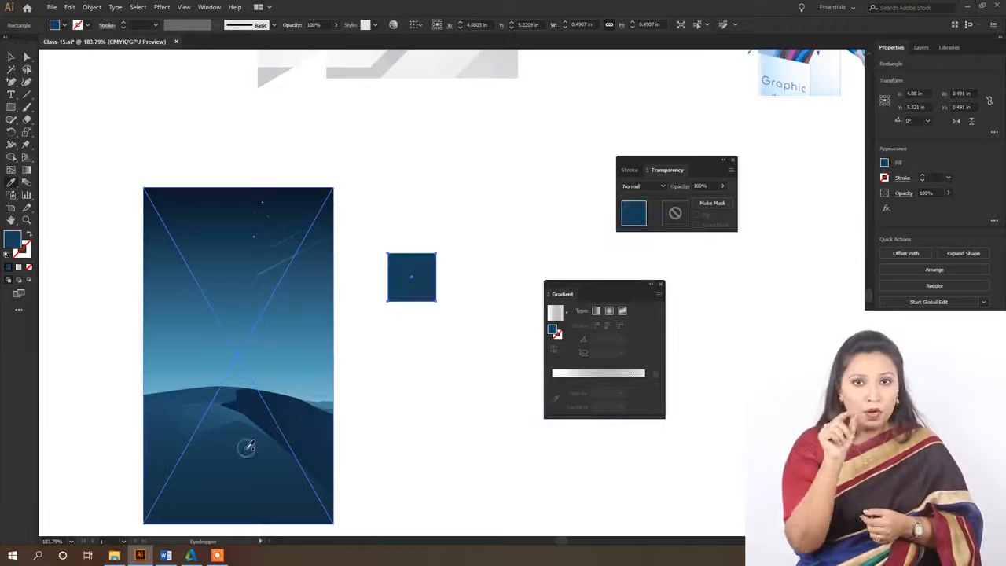
click(299, 412)
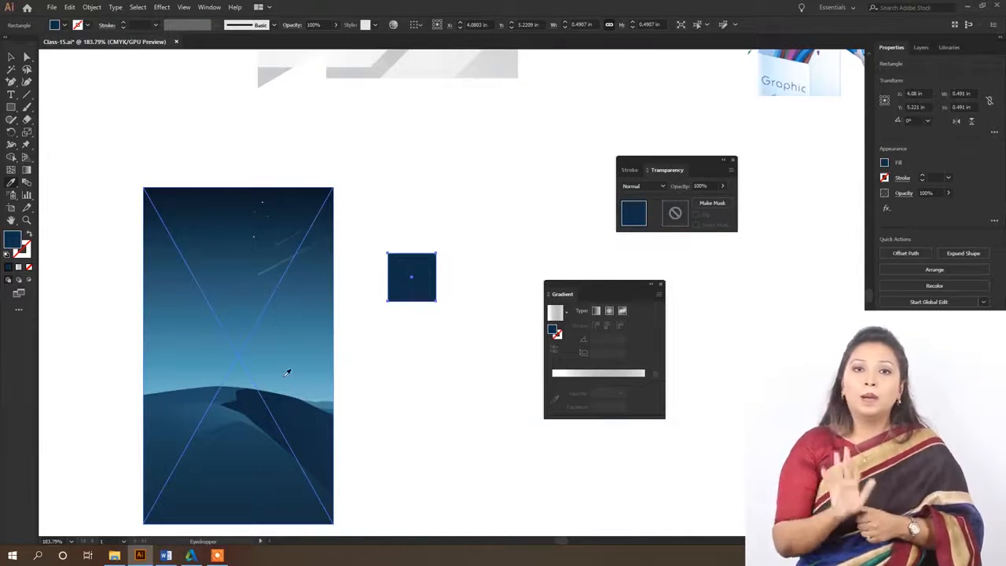
scroll(291, 246, up, 5)
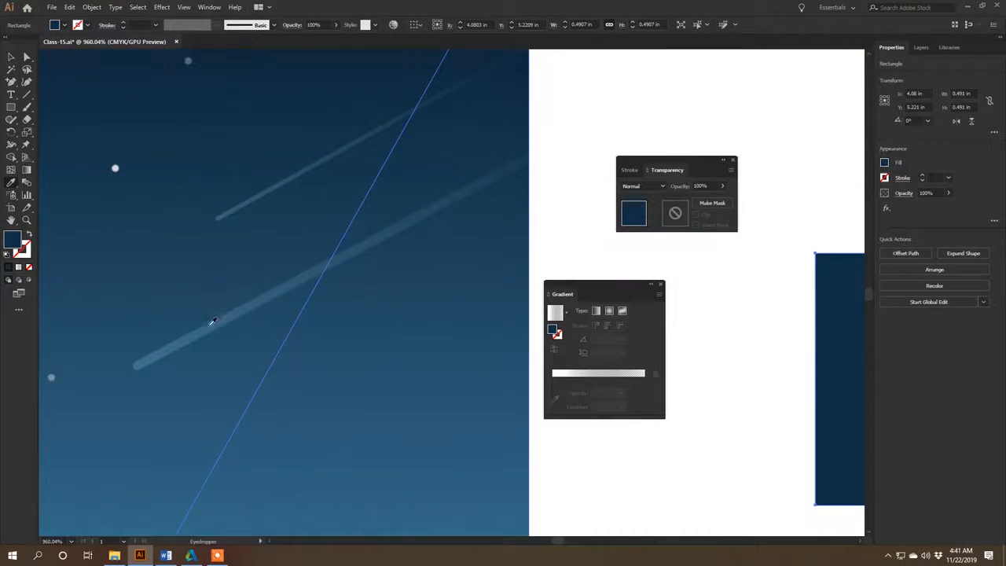
click(264, 299)
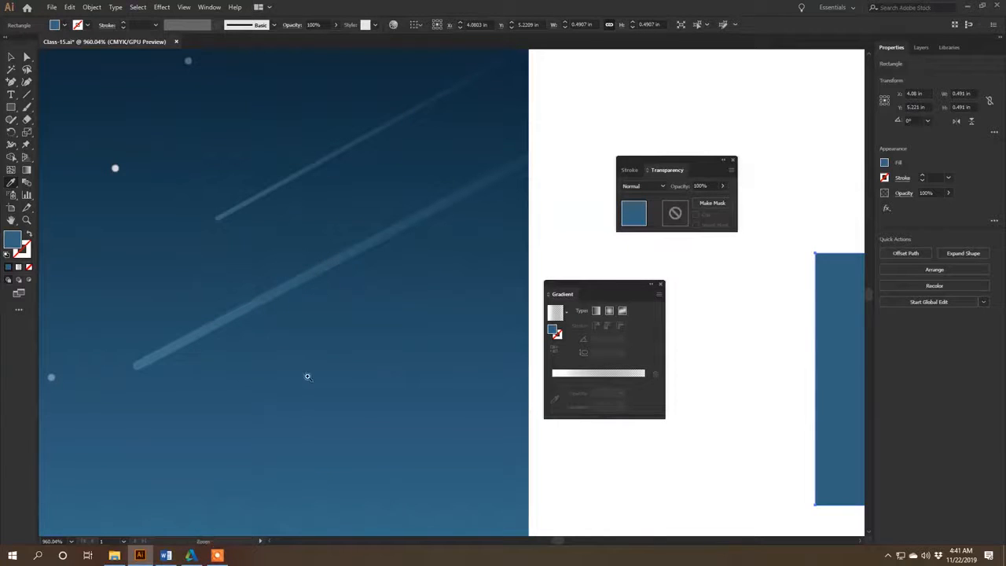
scroll(304, 372, down, 5)
drag(225, 319, 237, 115)
scroll(296, 225, down, 1)
drag(295, 213, 291, 249)
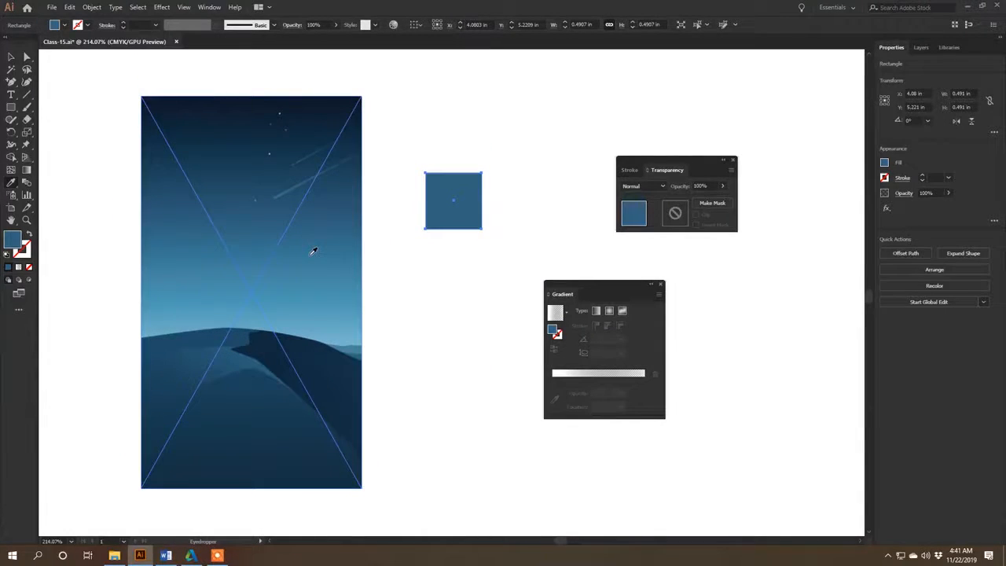
key(v)
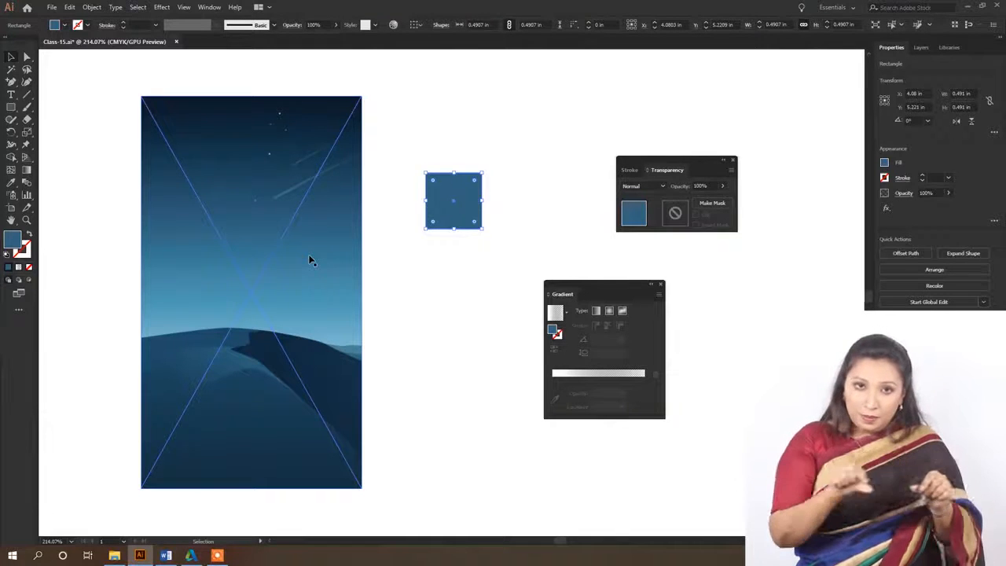
click(517, 157)
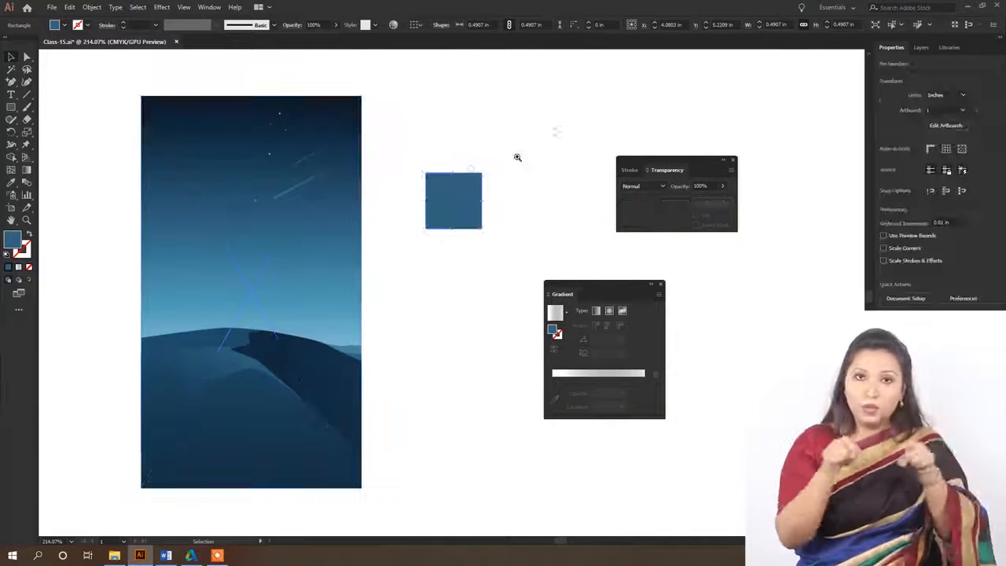
Duplicate the night-desert image to the other side of the blue square, at about X 5.64 in
scroll(346, 236, down, 3)
drag(350, 251, 403, 262)
drag(356, 218, 386, 233)
drag(372, 235, 247, 251)
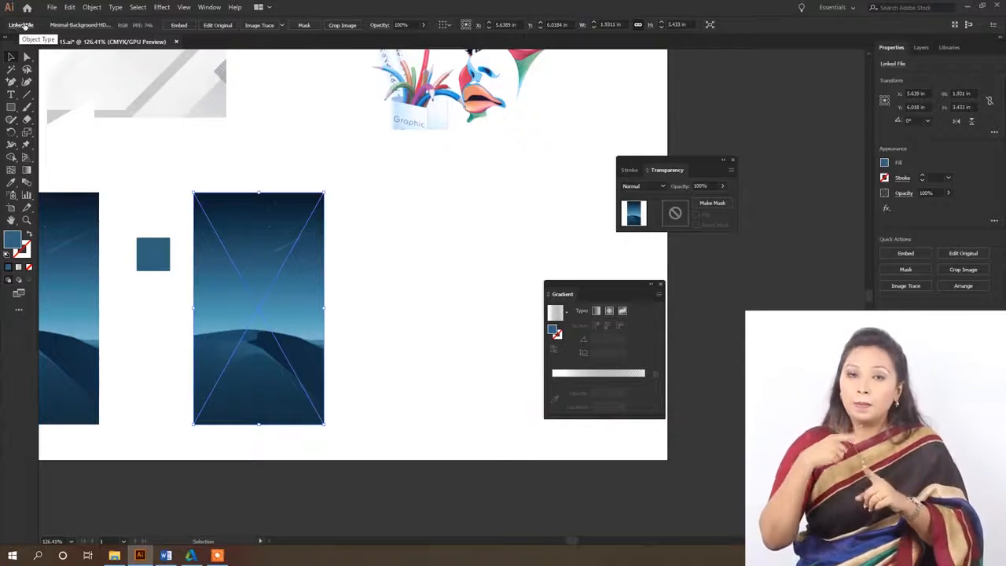
Replace the duplicated image's linked file with Graphic-Design-Course.jpg, placing it with the Link option off
click(20, 25)
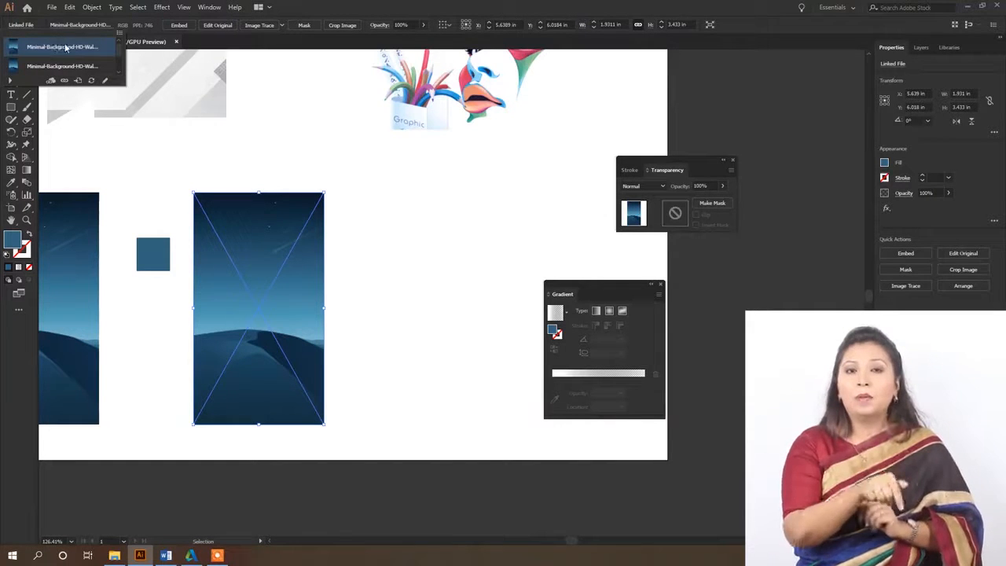
drag(122, 83, 142, 324)
click(82, 316)
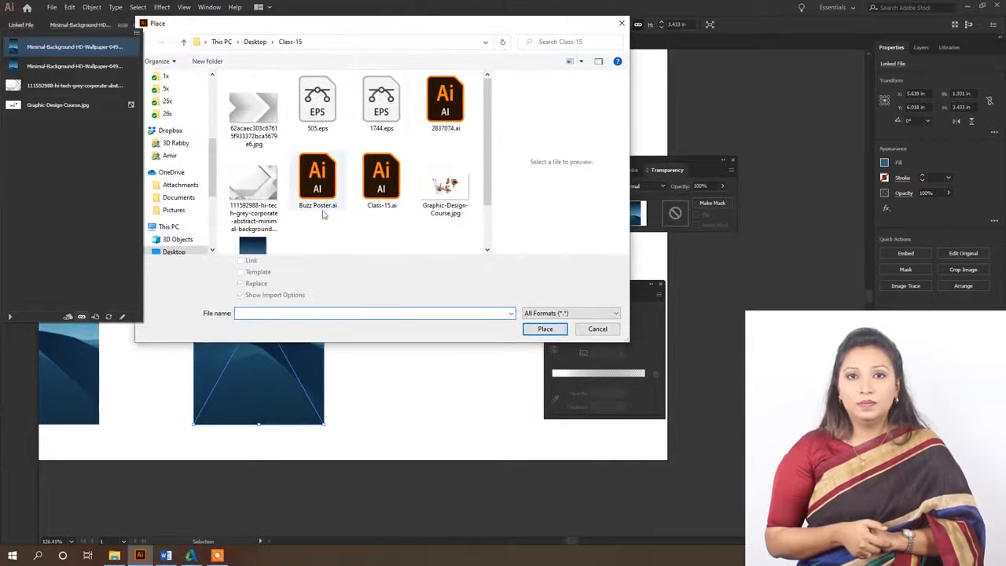
click(450, 185)
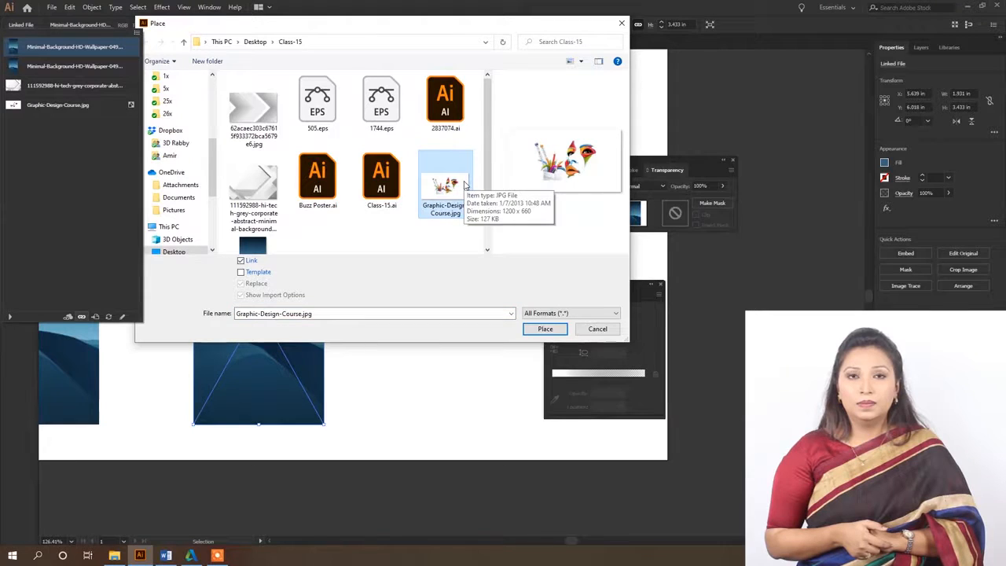
click(246, 264)
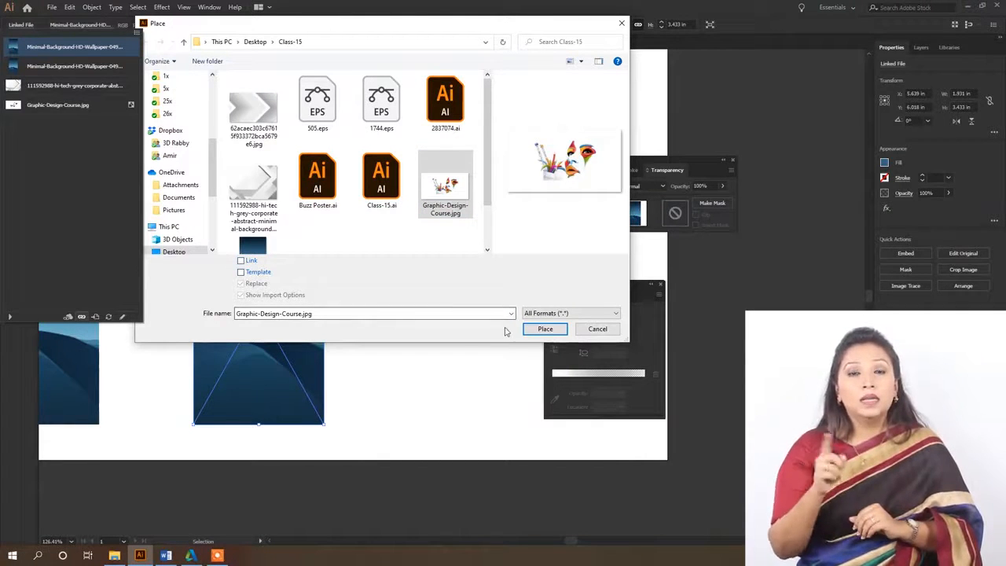
click(551, 333)
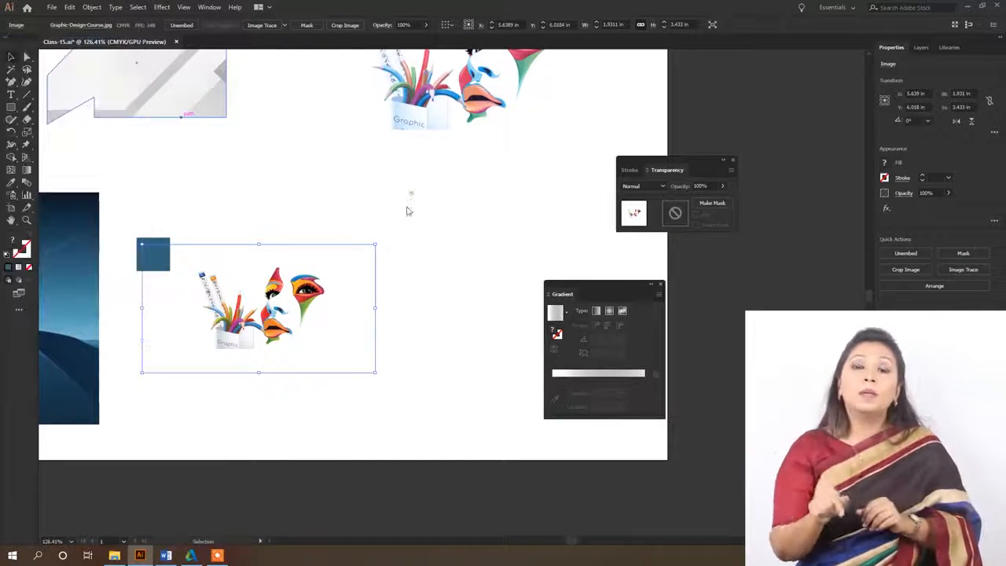
Move the replaced Graphic-Design-Course image clear of the blue square, to about X 6.93 in
click(299, 216)
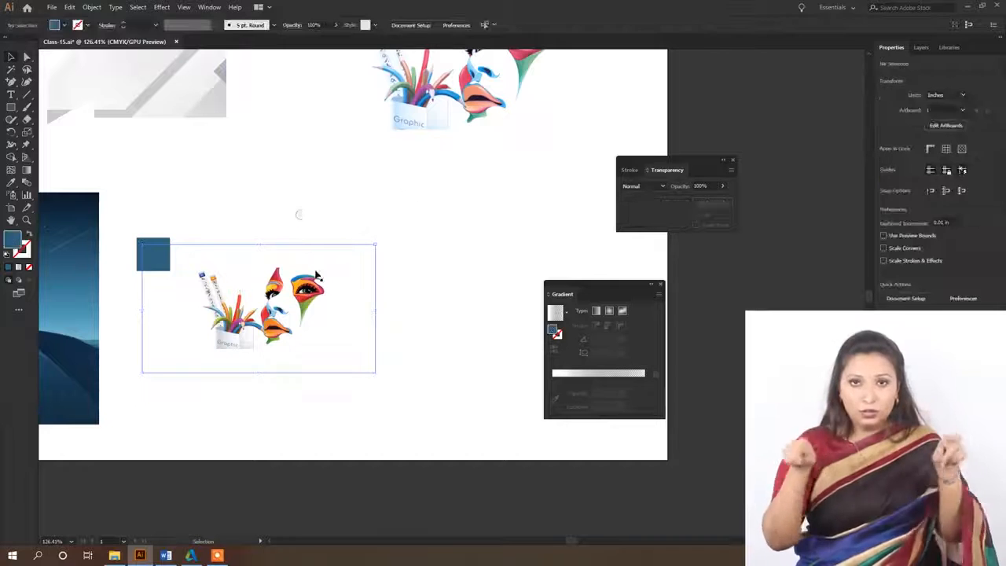
click(300, 316)
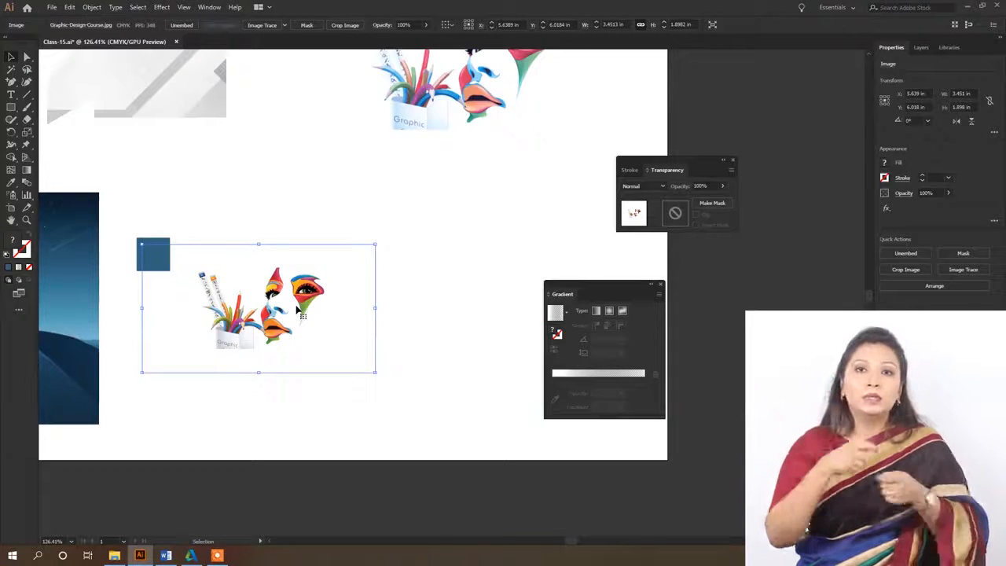
drag(299, 311, 385, 310)
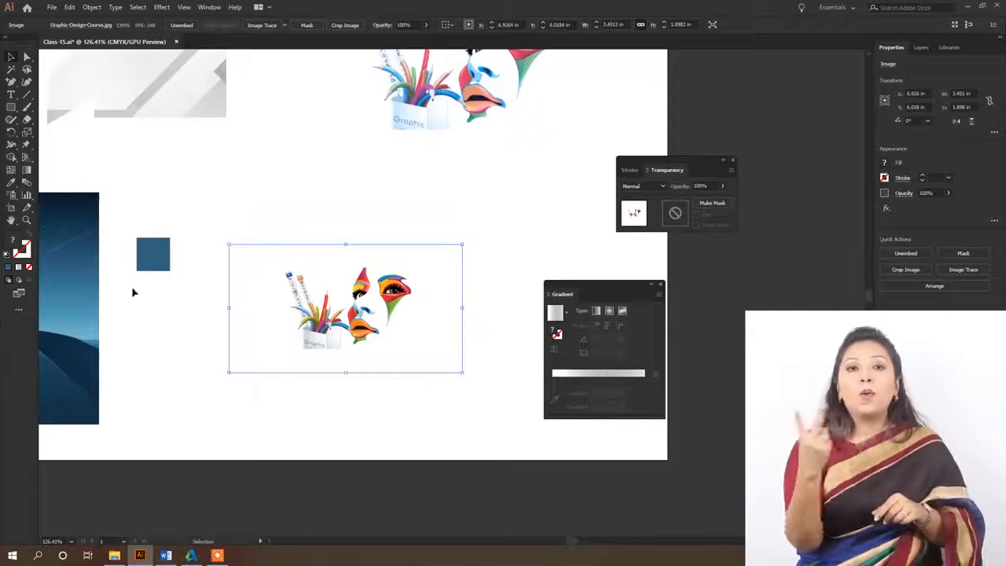
Open the linked night-desert file Minimal-Background-HD-Wallpaper-049.jpg from the Class-15 folder in Photoshop
click(93, 252)
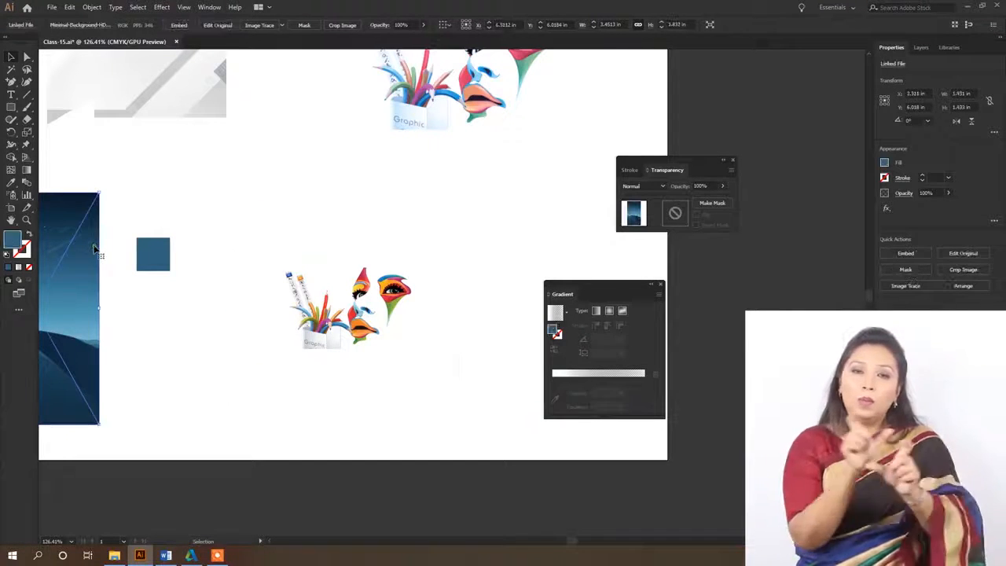
click(114, 555)
click(589, 127)
right_click(591, 118)
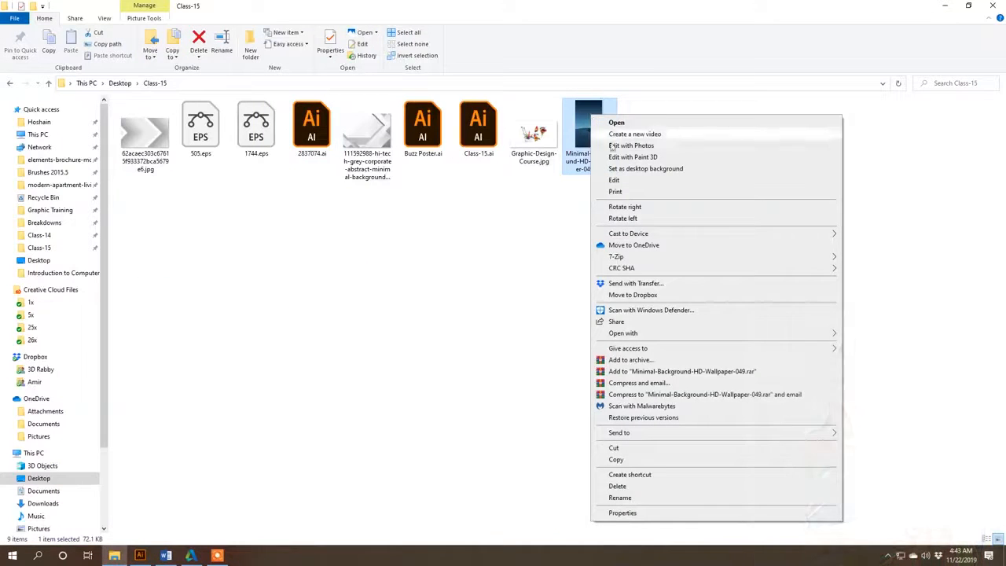
mouse_move(636, 333)
click(935, 353)
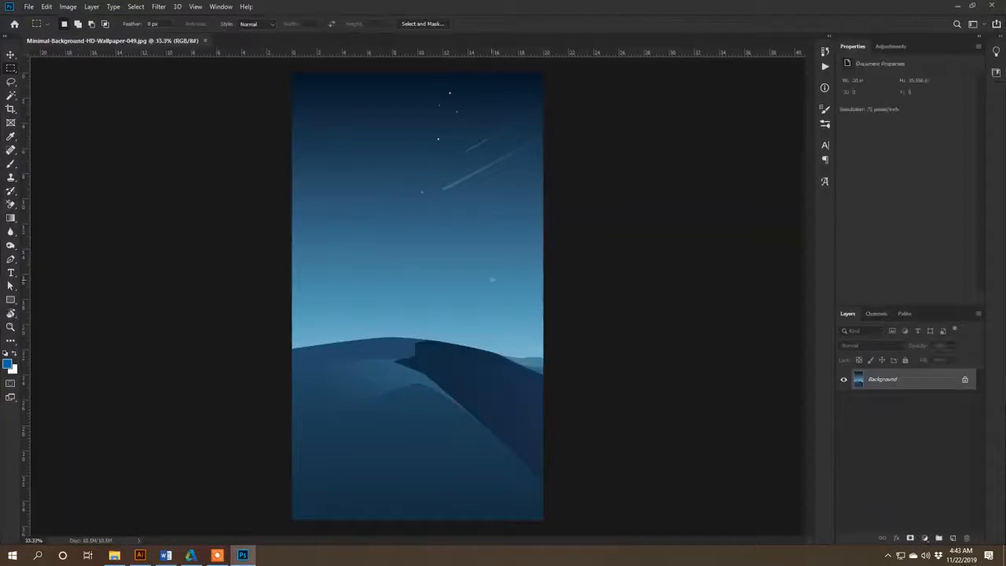
Brighten the night-desert image with Curves, mapping input 100 to output 177, and save the file
key(ctrl+m)
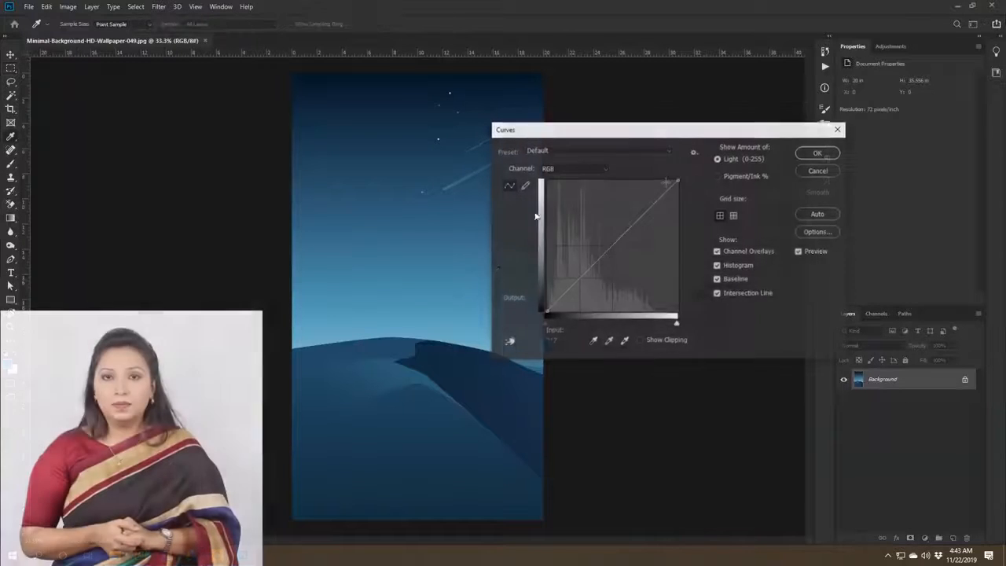
drag(655, 128, 729, 118)
drag(674, 251, 675, 212)
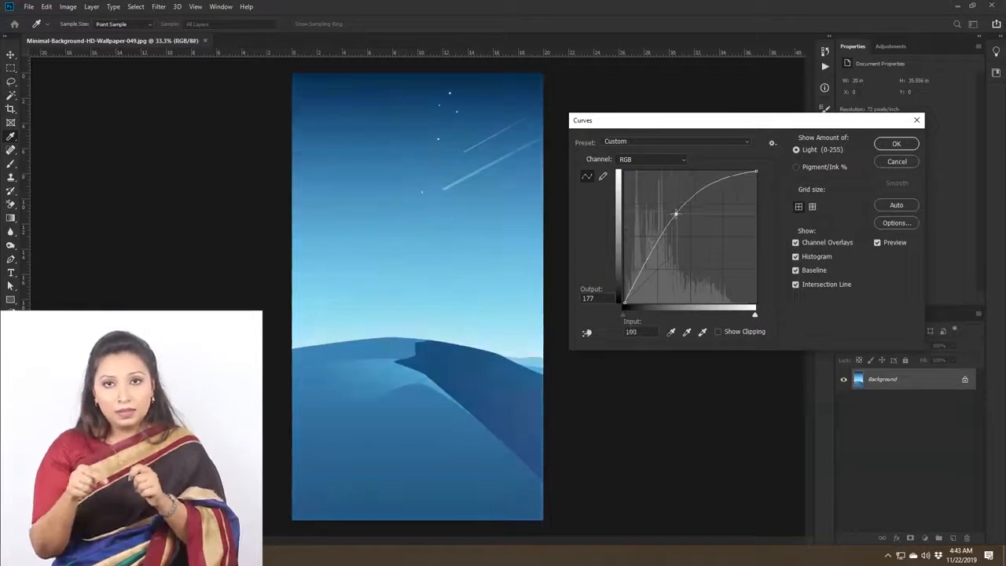
click(895, 143)
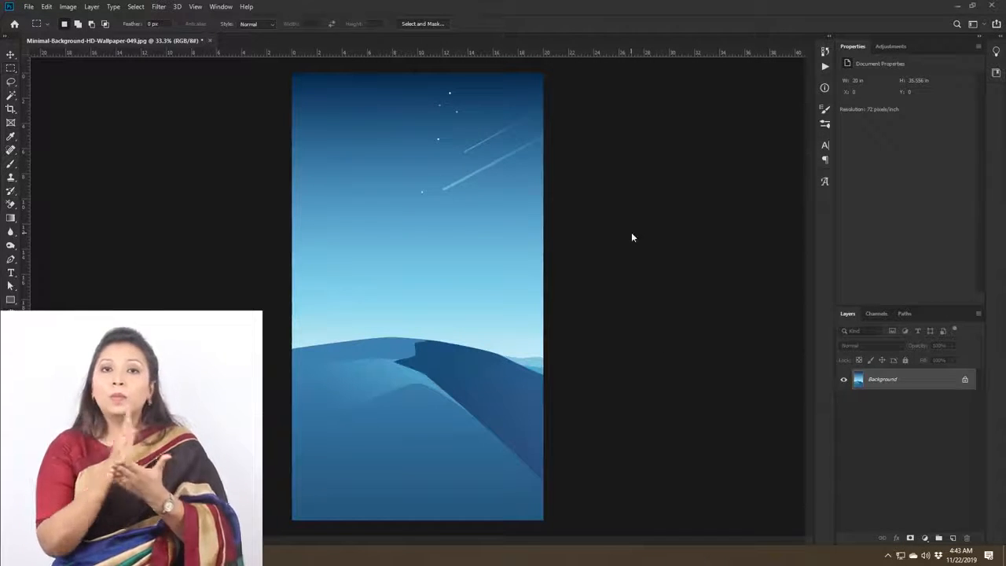
key(ctrl+s)
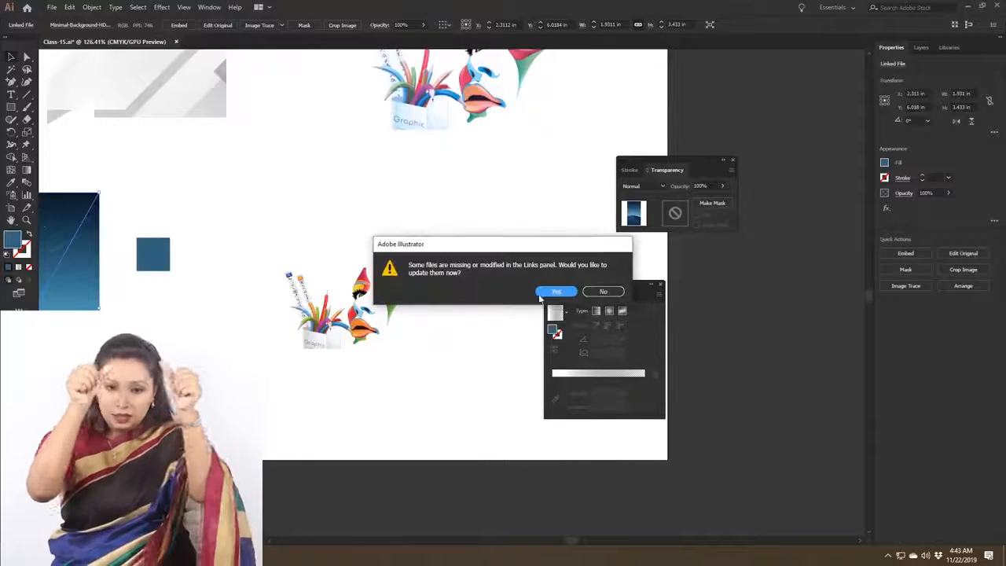
Update the modified night-desert link in the Illustrator document and deselect the image
click(556, 292)
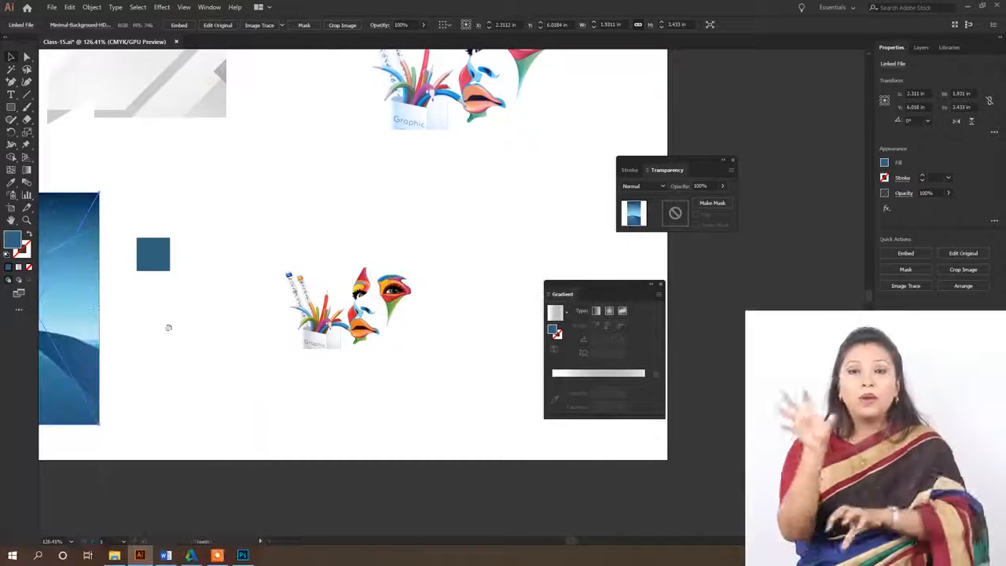
drag(168, 325, 413, 299)
click(425, 329)
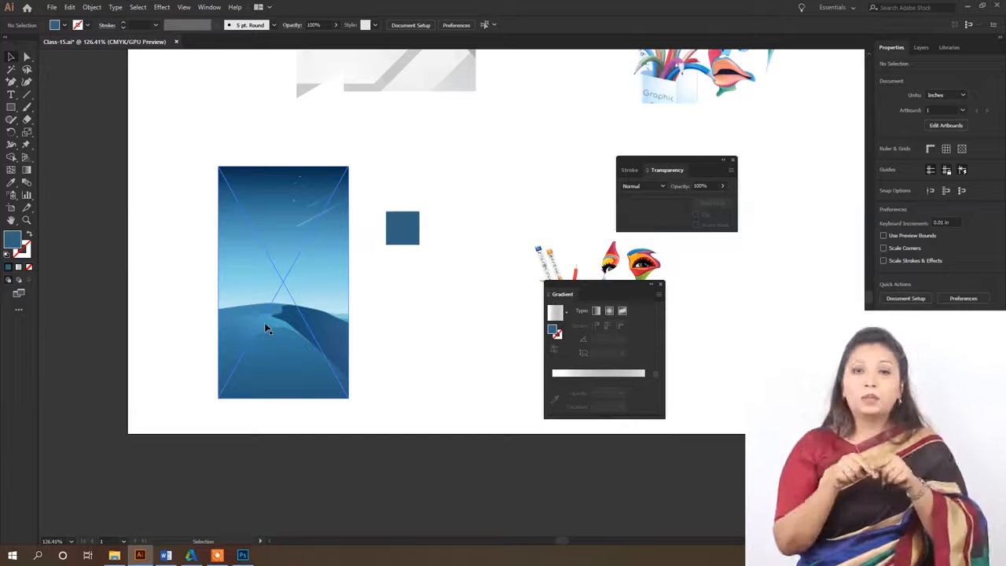
Switch to Photoshop, undo the Curves brightening, and update the linked image again in Illustrator
click(242, 554)
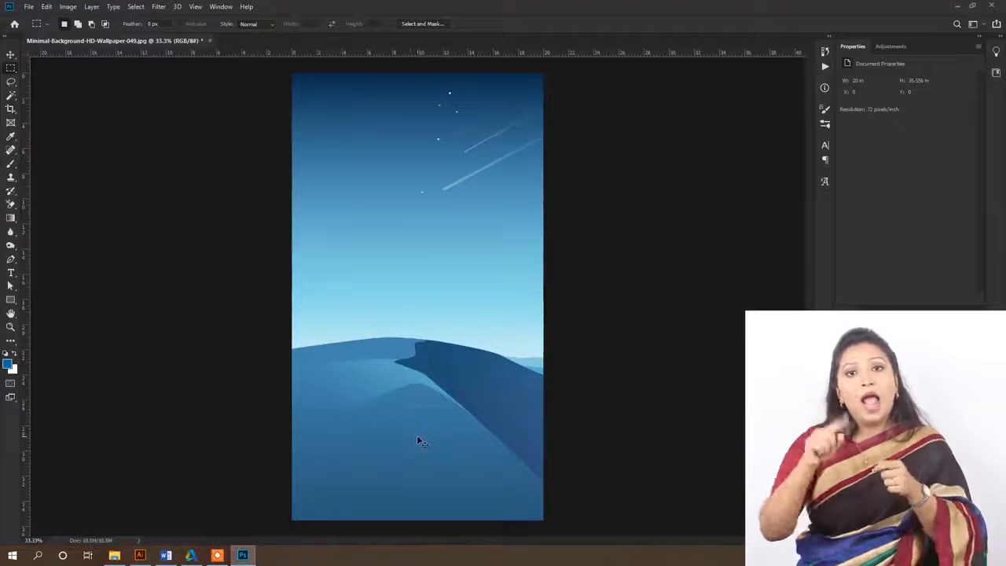
key(ctrl+z)
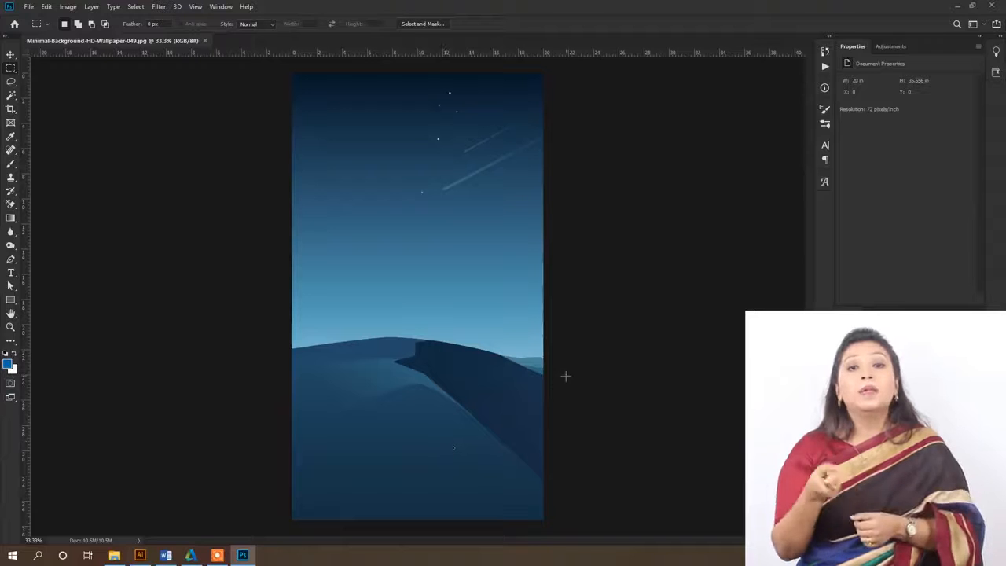
click(140, 555)
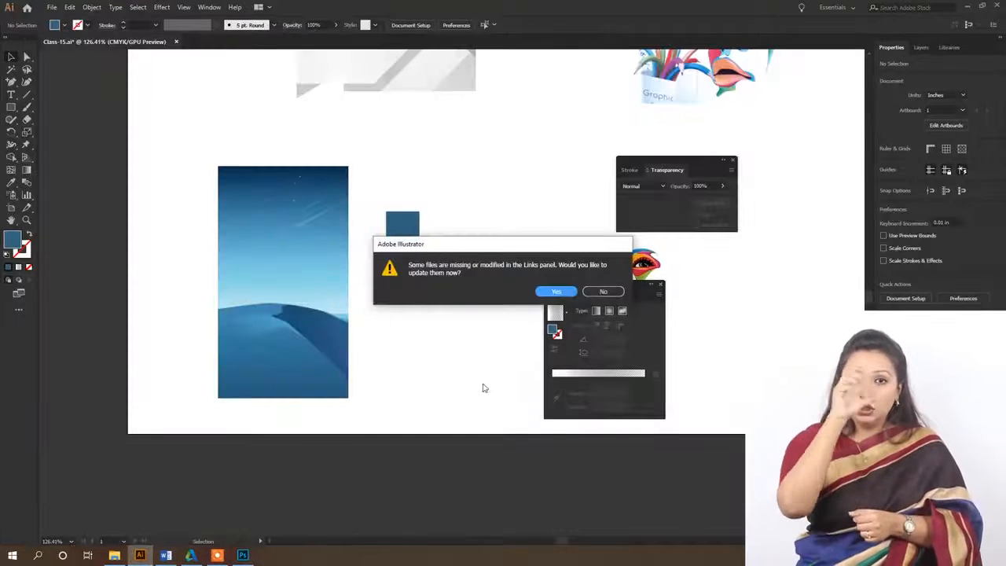
click(558, 291)
click(340, 272)
click(260, 464)
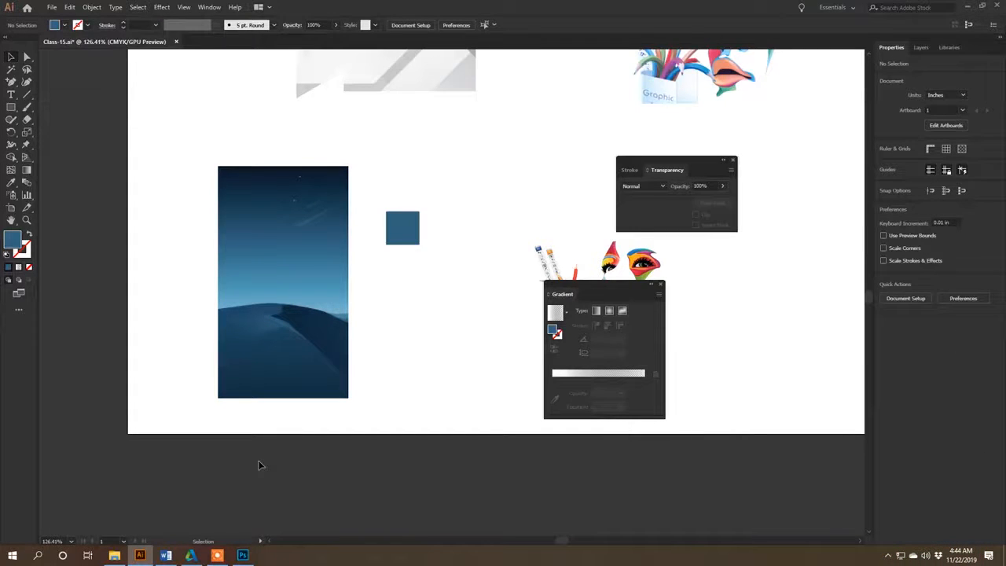
Open Buzz Poster.ai and bring its poster and both card artboards into view
key(ctrl+o)
double_click(317, 177)
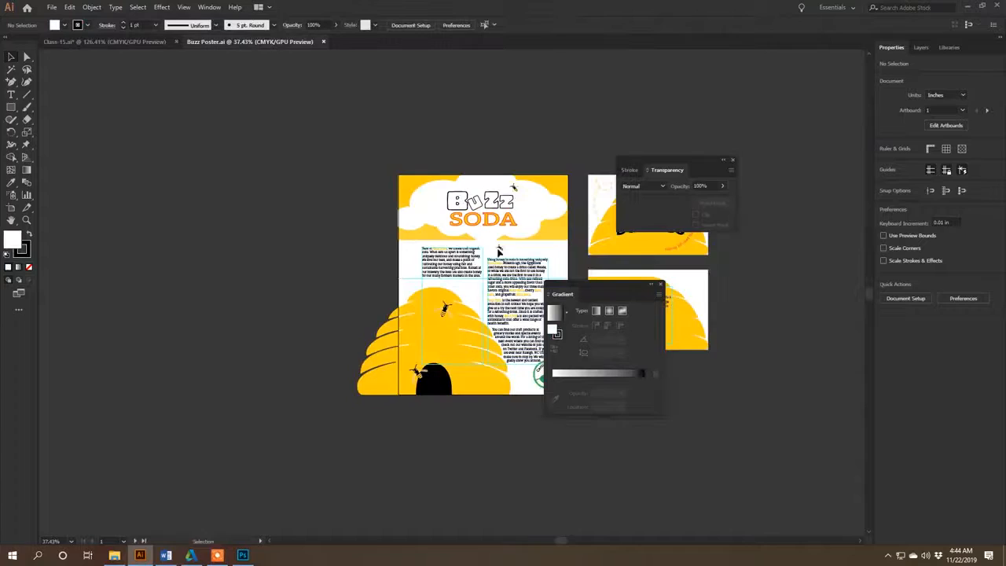
drag(547, 221, 349, 187)
scroll(330, 212, up, 8)
drag(334, 220, 381, 221)
scroll(390, 129, down, 1)
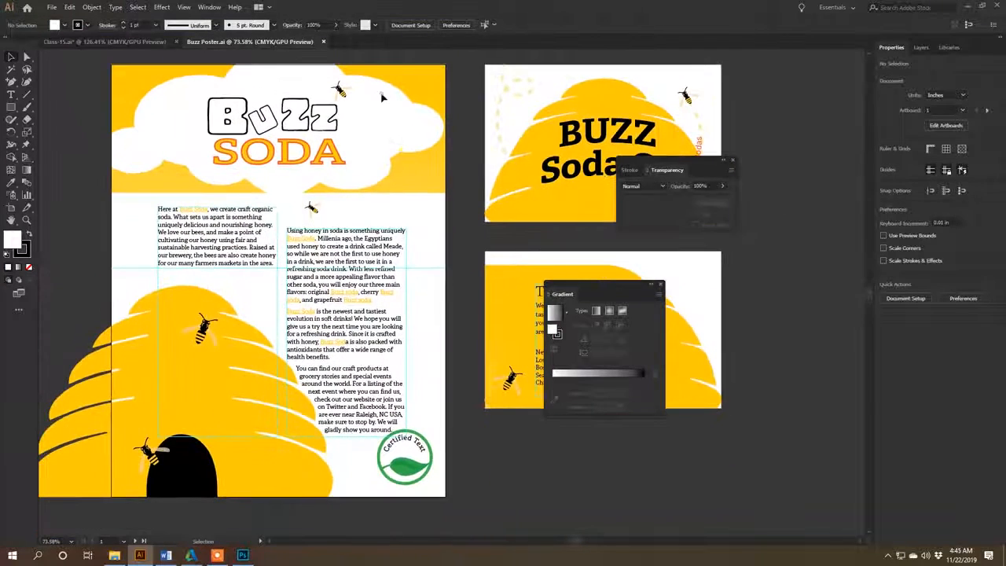
Examine the poster's logo and threaded text frames and the artwork on the two card artboards
click(322, 130)
click(254, 233)
click(574, 165)
scroll(544, 223, down, 3)
click(544, 223)
scroll(543, 223, up, 2)
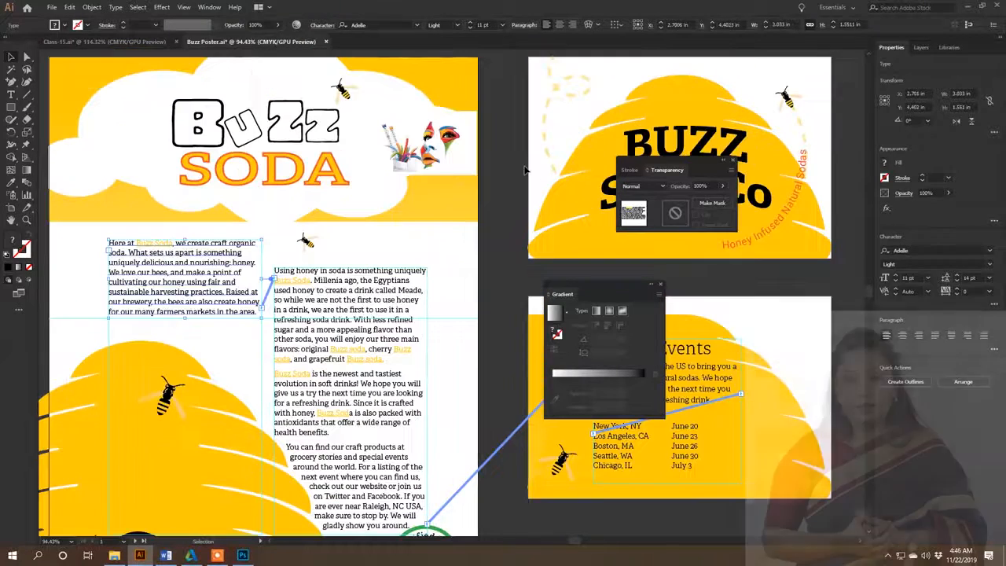
click(514, 168)
Start packaging Buzz Poster.ai, saving the document first
click(51, 7)
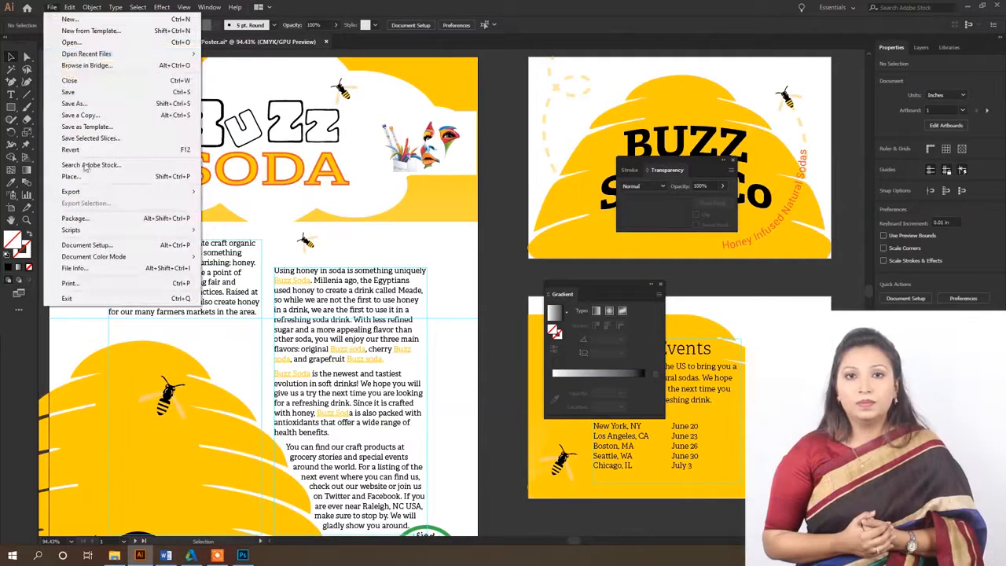
click(106, 220)
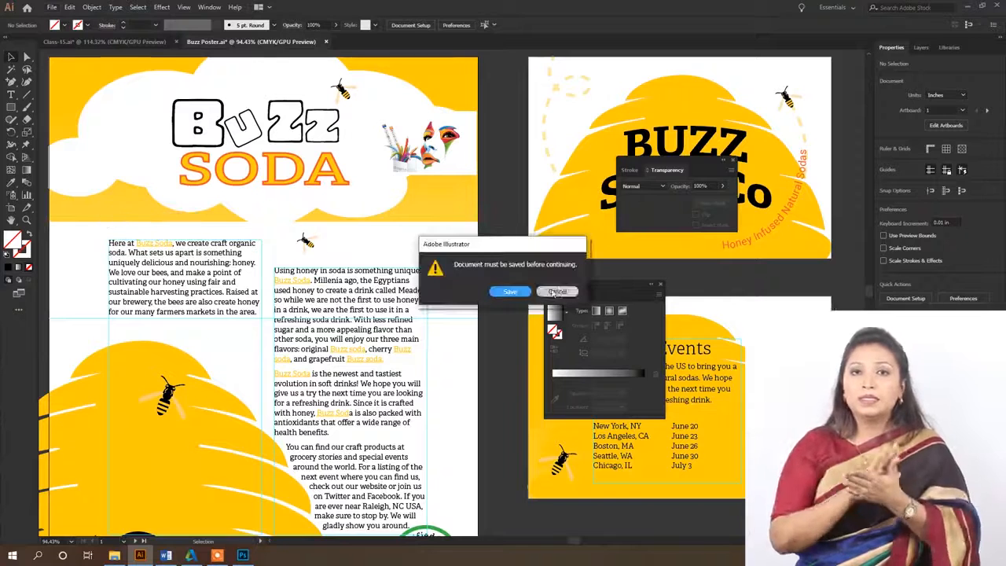
drag(490, 250, 331, 176)
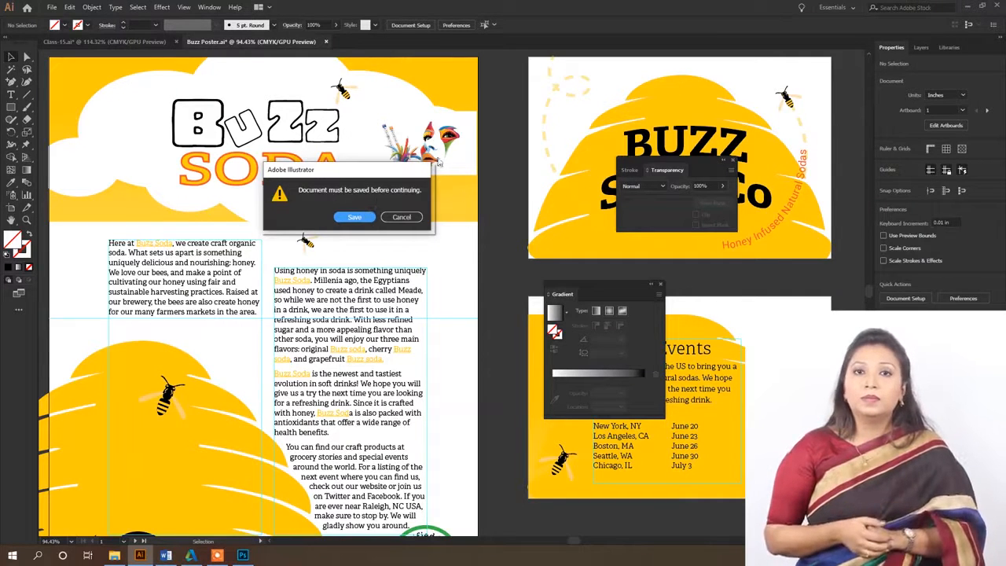
click(355, 216)
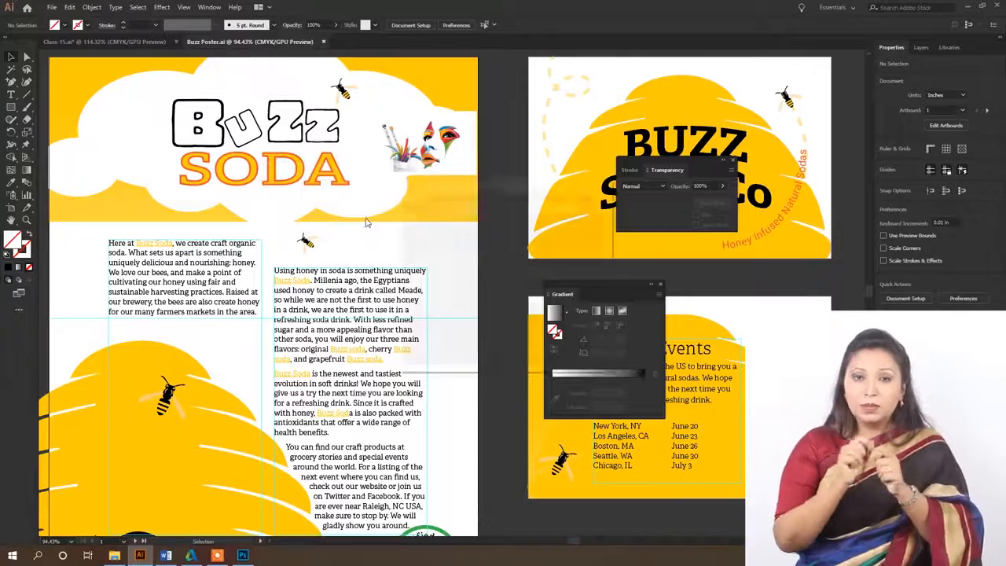
drag(440, 181, 153, 137)
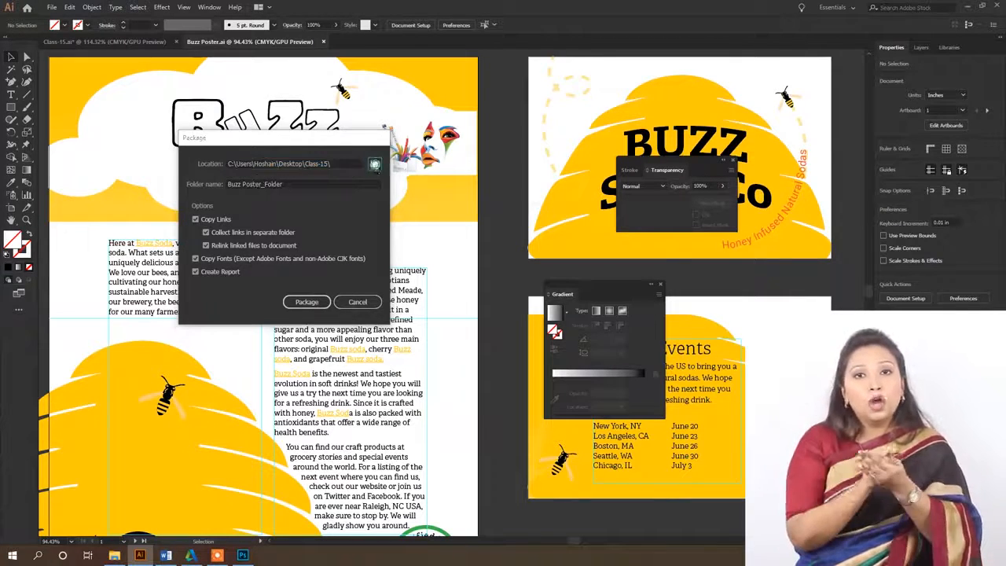
Package the poster into Buzz Poster_Folder on the Working (E:) drive, with links and fonts copied and a report created
click(374, 163)
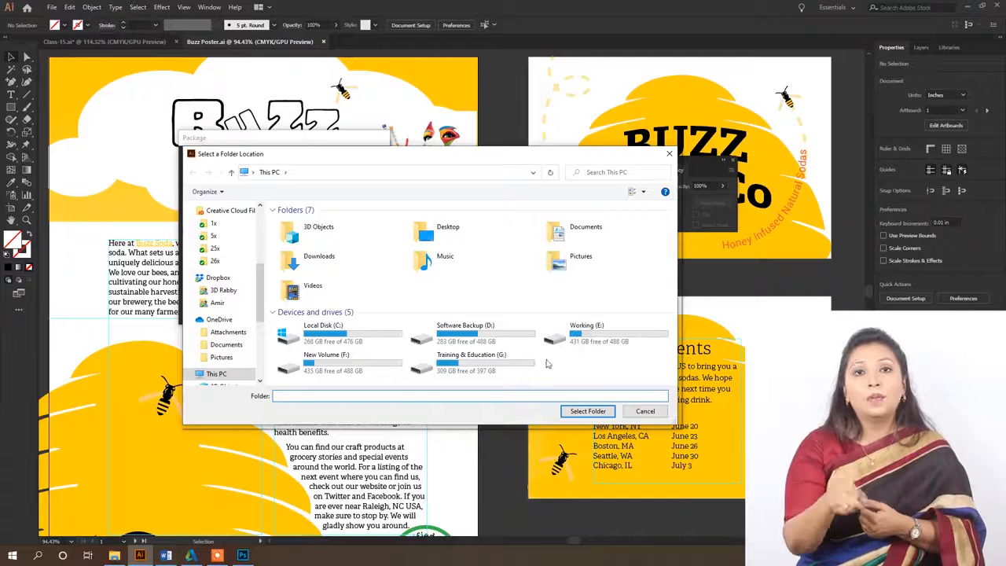
double_click(585, 338)
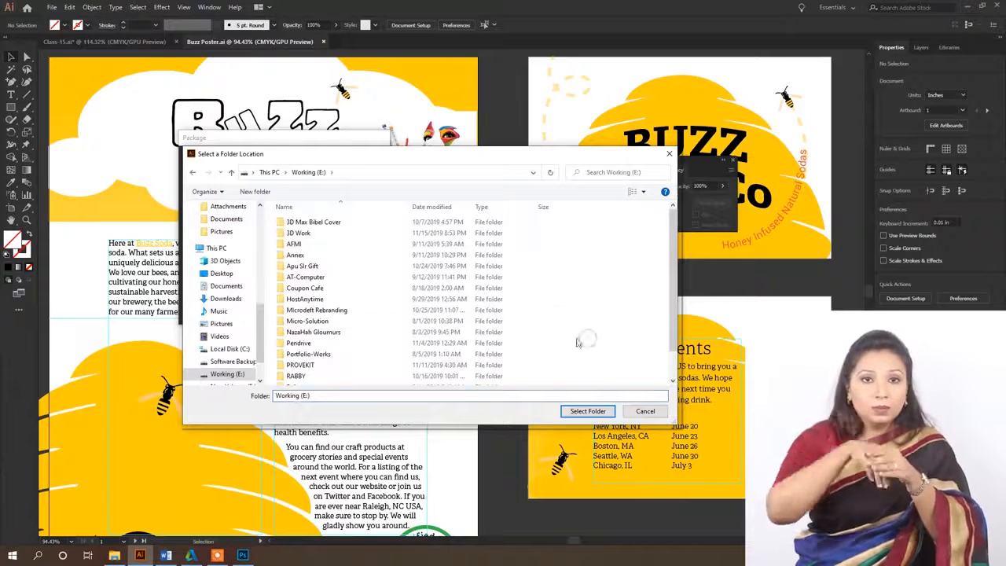
click(588, 411)
click(292, 183)
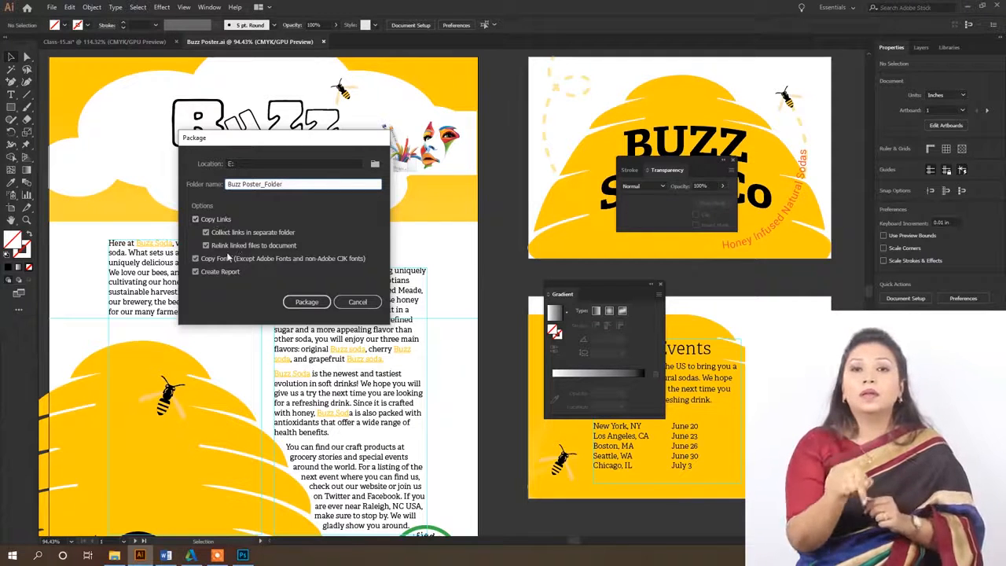
click(306, 304)
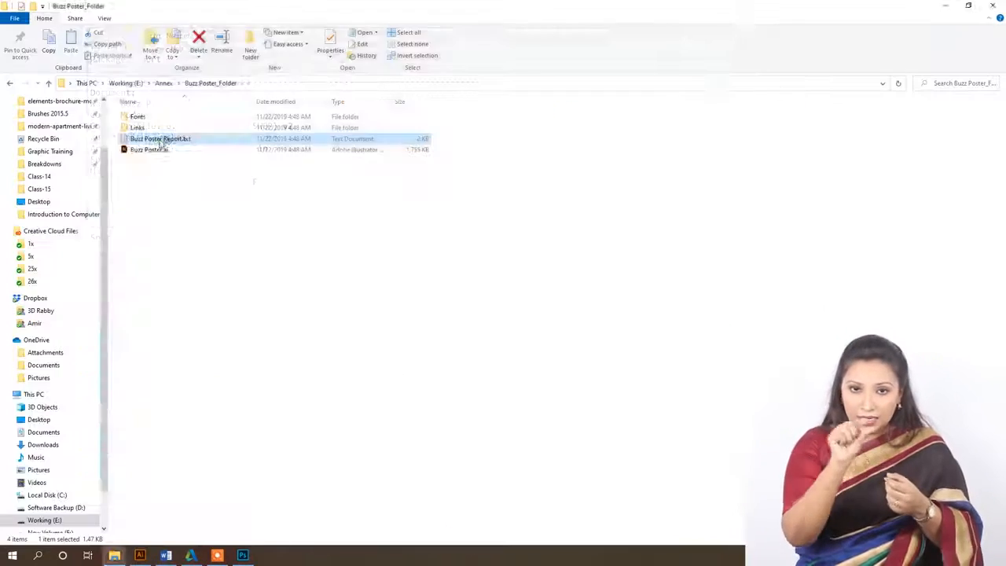
Review Buzz Poster Report.txt and the image file collected in the package's Links folder
double_click(164, 140)
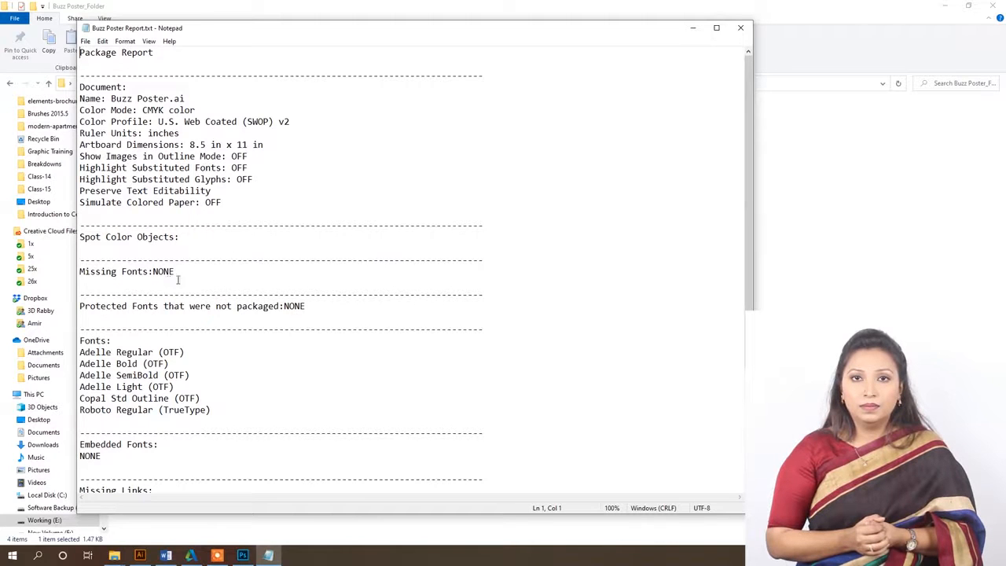
key(alt+F4)
double_click(137, 127)
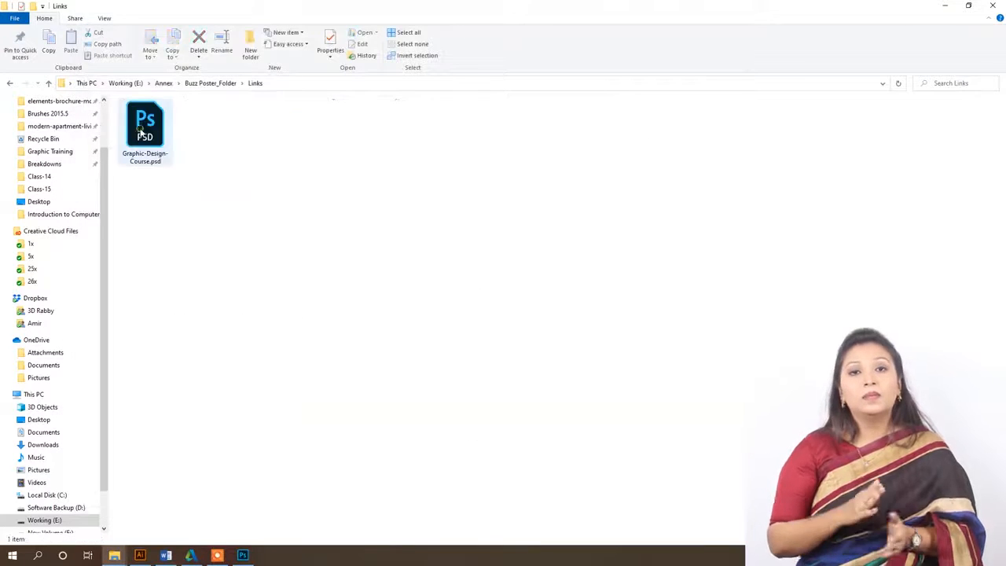
click(157, 143)
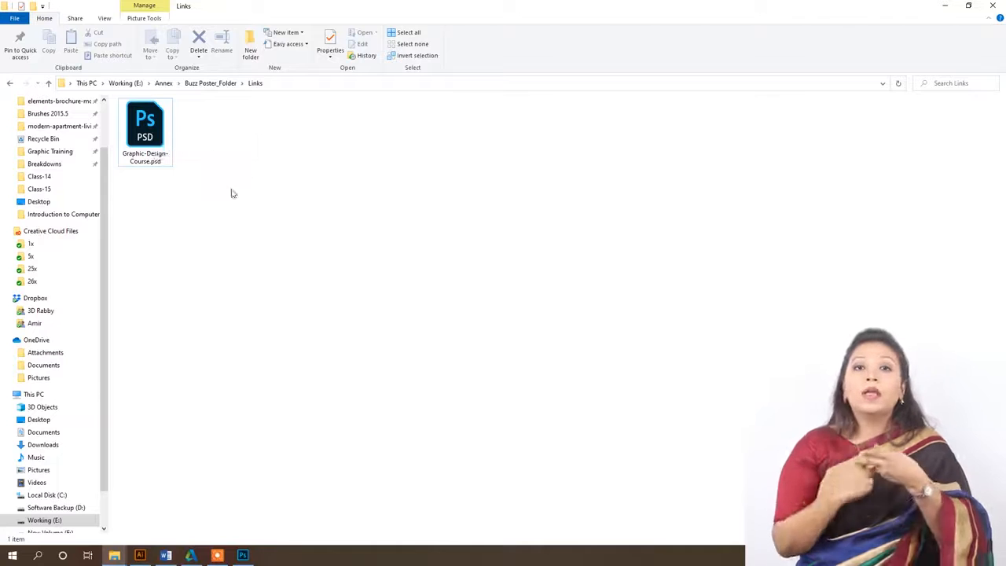
Inspect the font files in the package's Fonts folder and the options for installing them all, then leave the package folder
key(BackSpace)
click(163, 116)
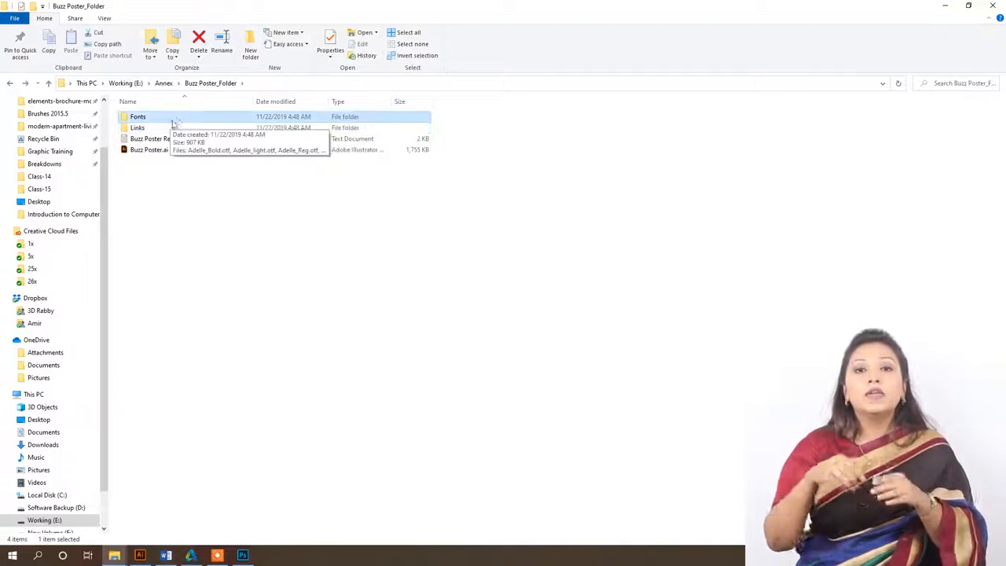
double_click(173, 118)
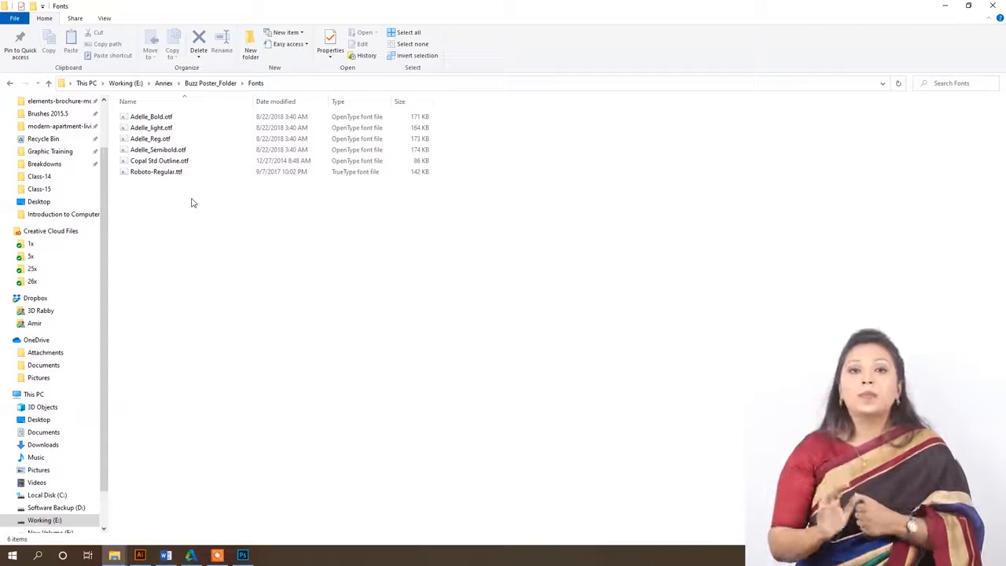
drag(170, 215, 149, 138)
right_click(153, 135)
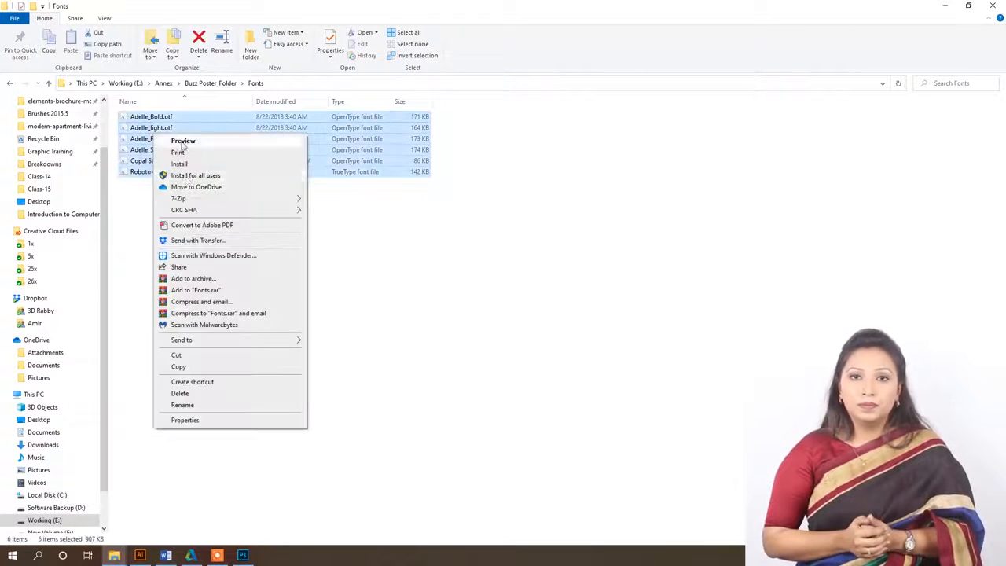
click(443, 227)
key(BackSpace)
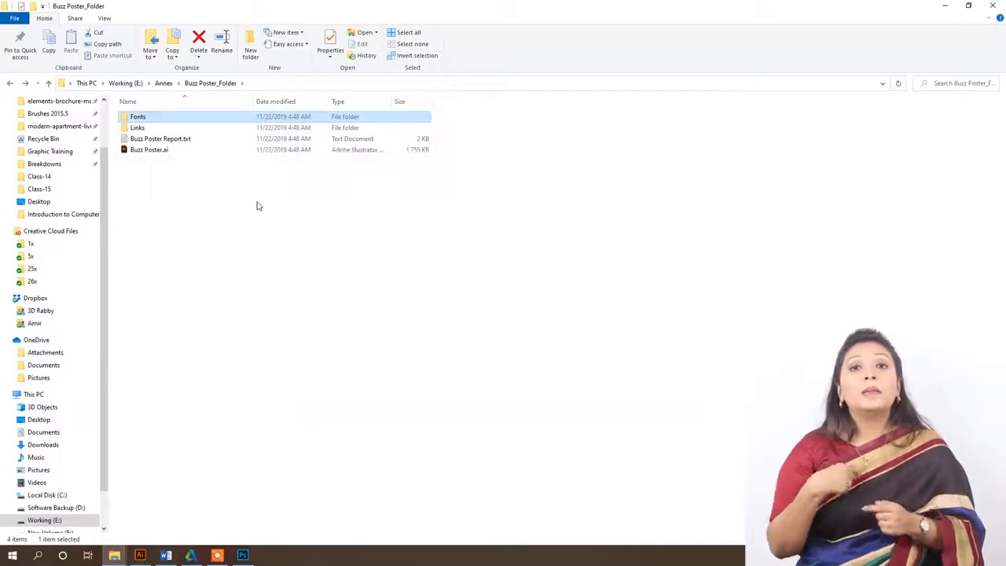
key(BackSpace)
Switch back to Illustrator and view all of Buzz Poster.ai's artboards together, making CardFront active before returning to the Poster artboard
click(140, 555)
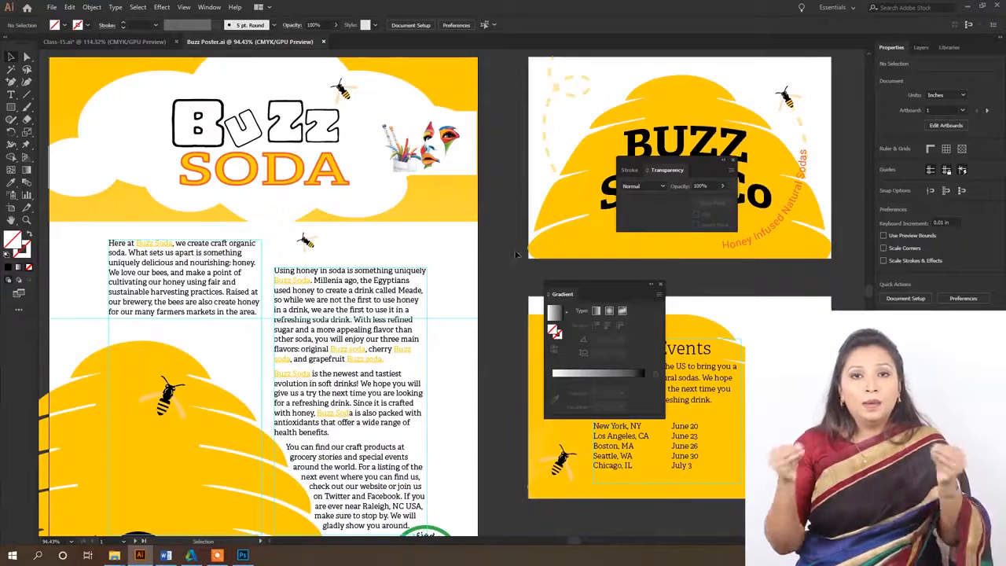
scroll(515, 255, down, 3)
drag(510, 255, 414, 225)
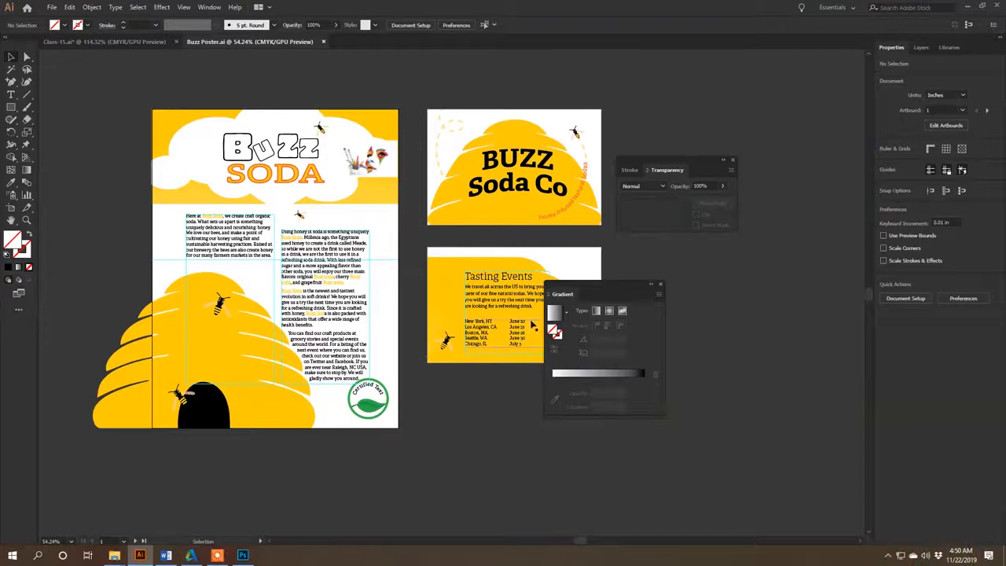
click(123, 540)
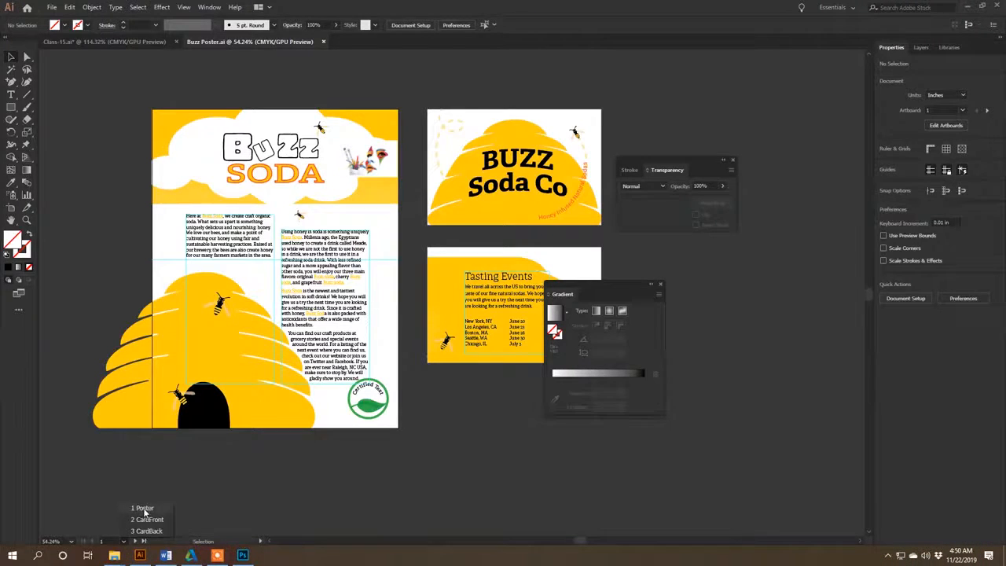
click(149, 519)
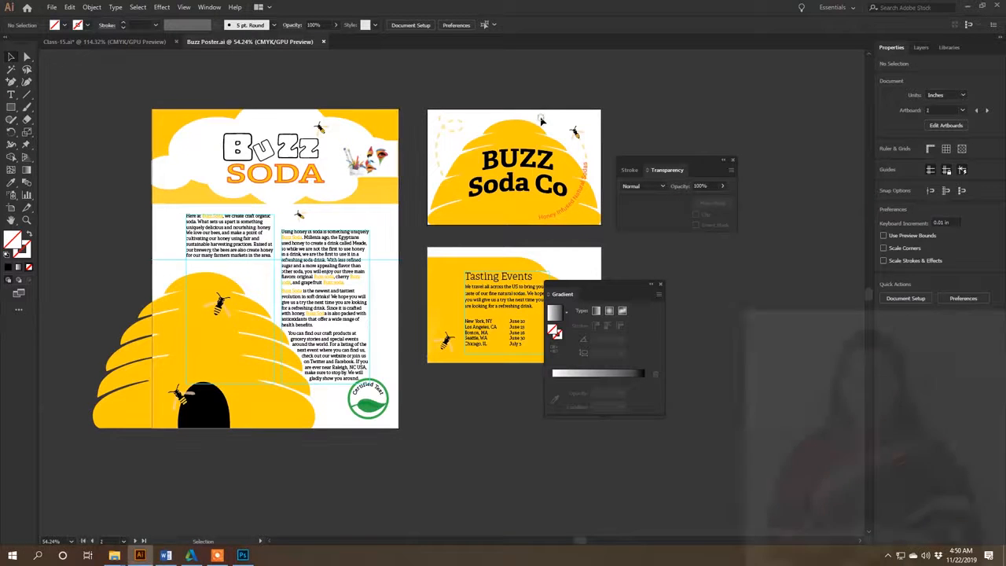
click(572, 260)
click(295, 120)
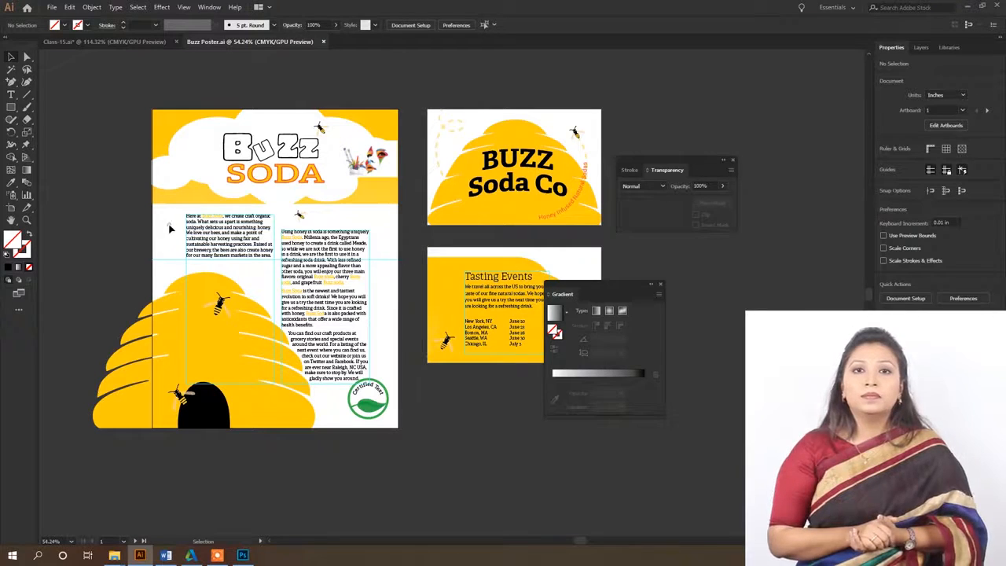
Try to save selected slices of the poster without a slice selected
click(52, 8)
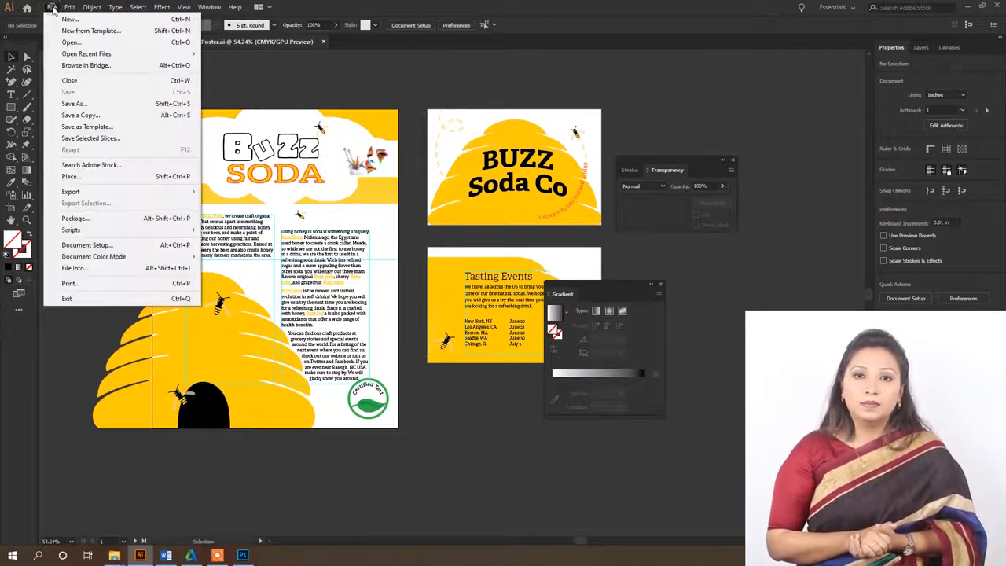
click(105, 139)
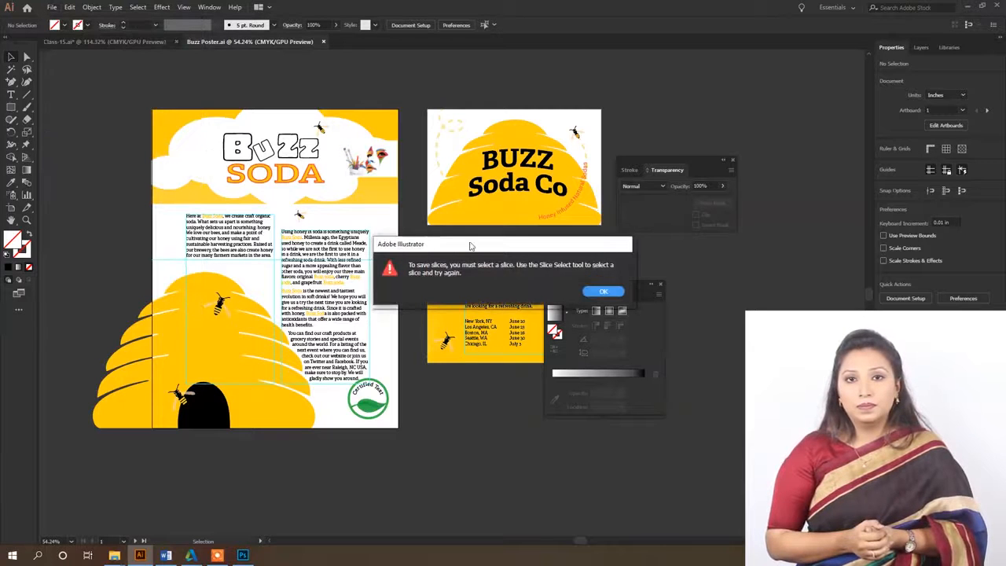
click(612, 291)
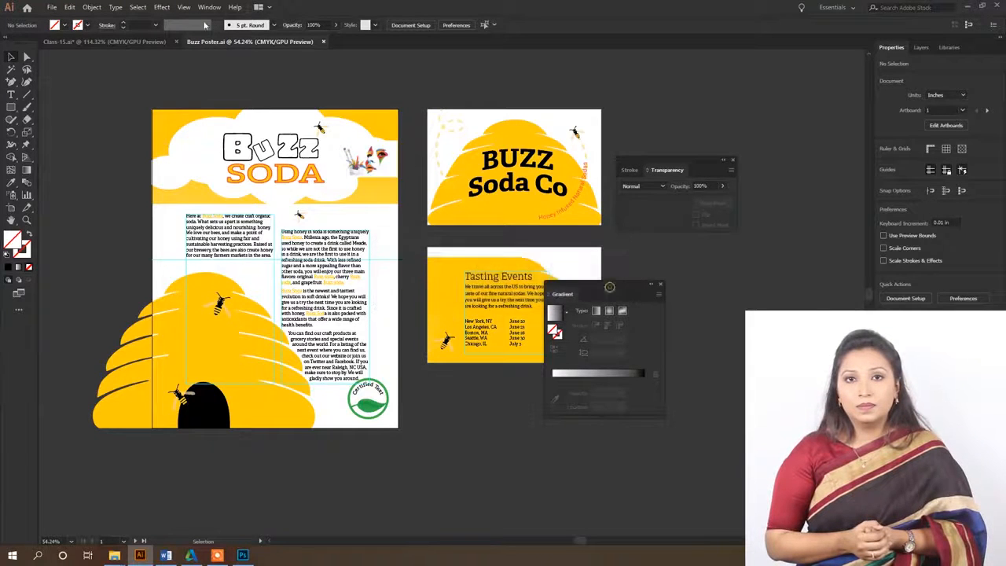
Start a Save for Web (Legacy) export of the poster artboard, keeping JPEG as the file format
click(53, 10)
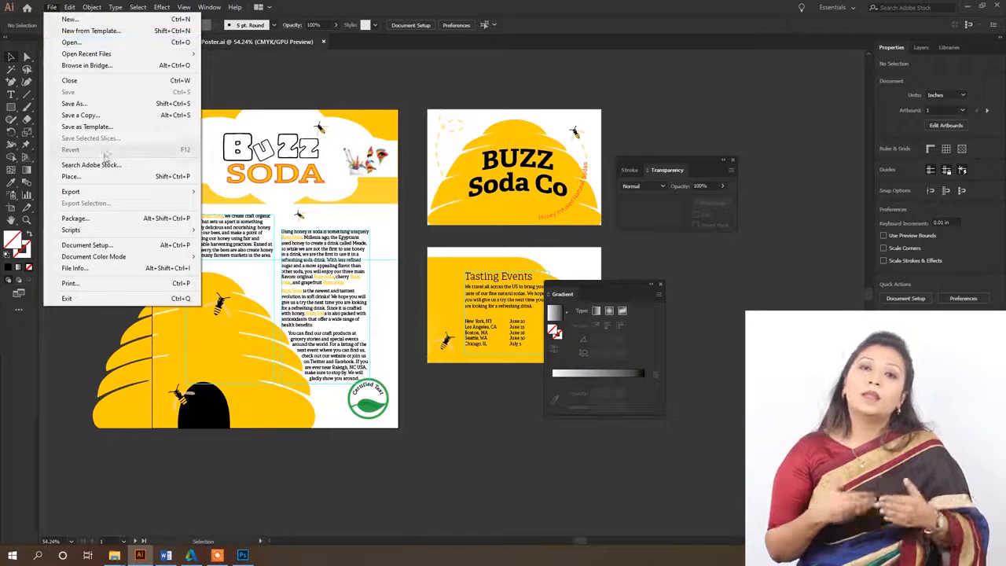
mouse_move(100, 192)
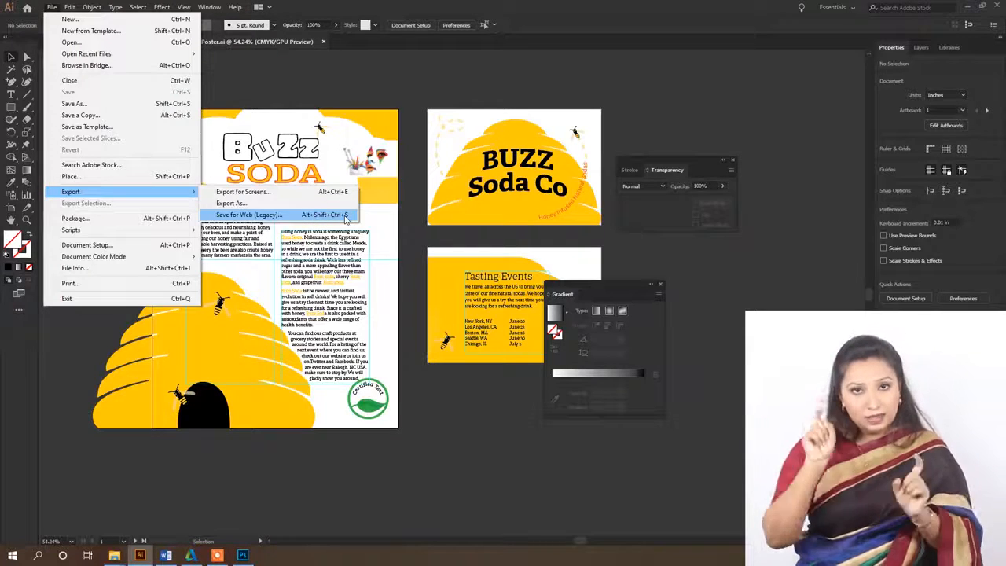
click(346, 218)
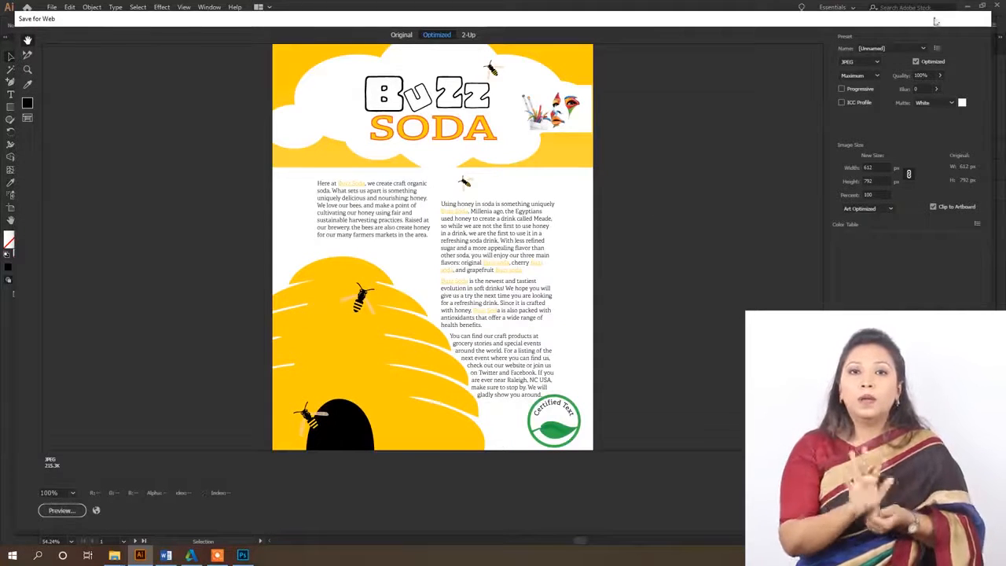
click(860, 61)
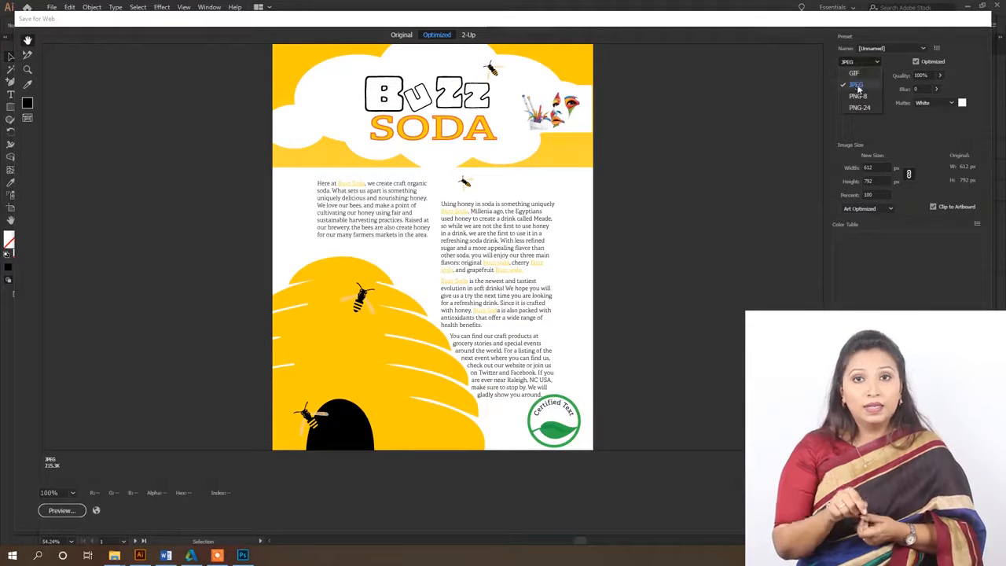
click(985, 85)
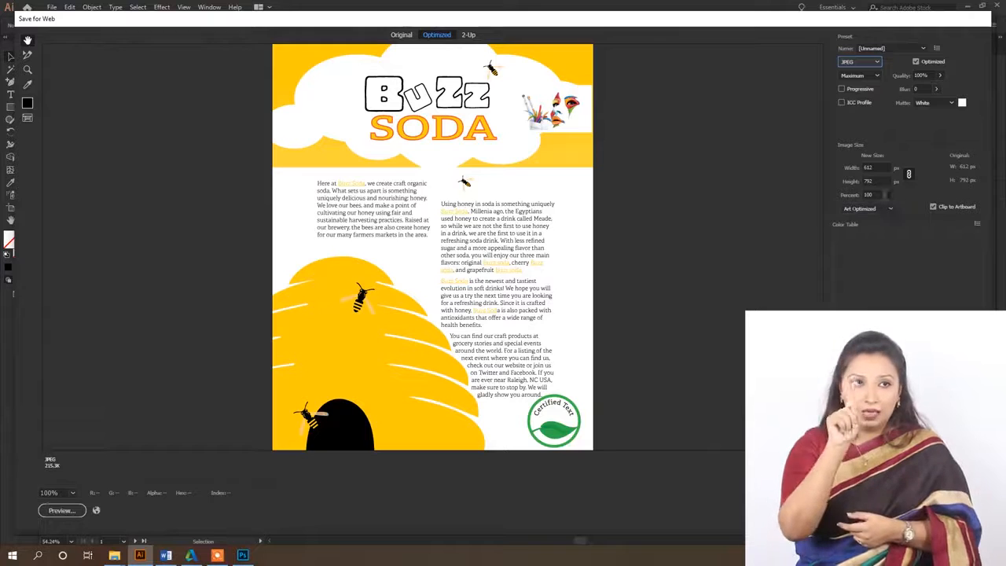
Save the optimized image as Buzz-Poster.jpg in the Class-15 folder on the Desktop
click(848, 510)
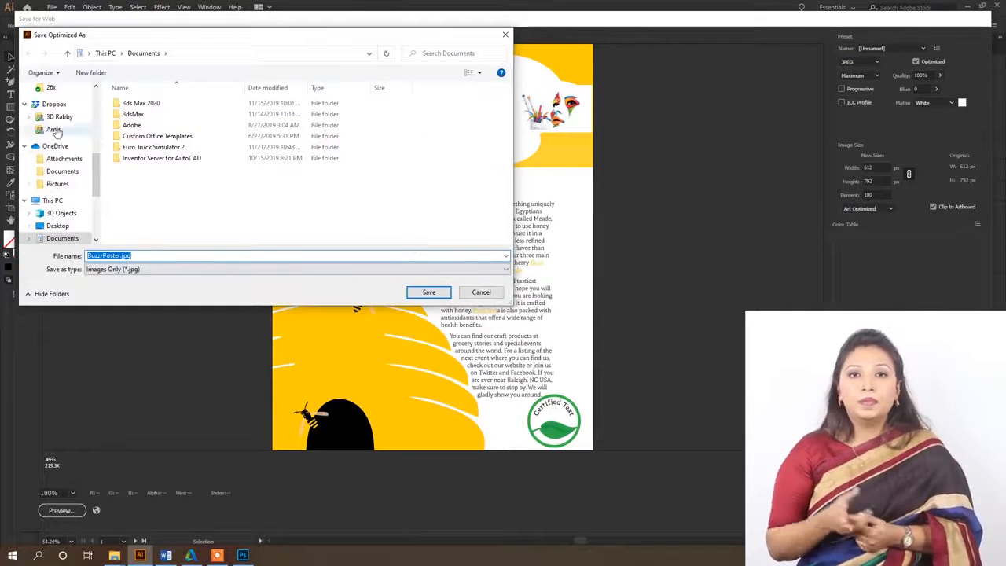
click(56, 226)
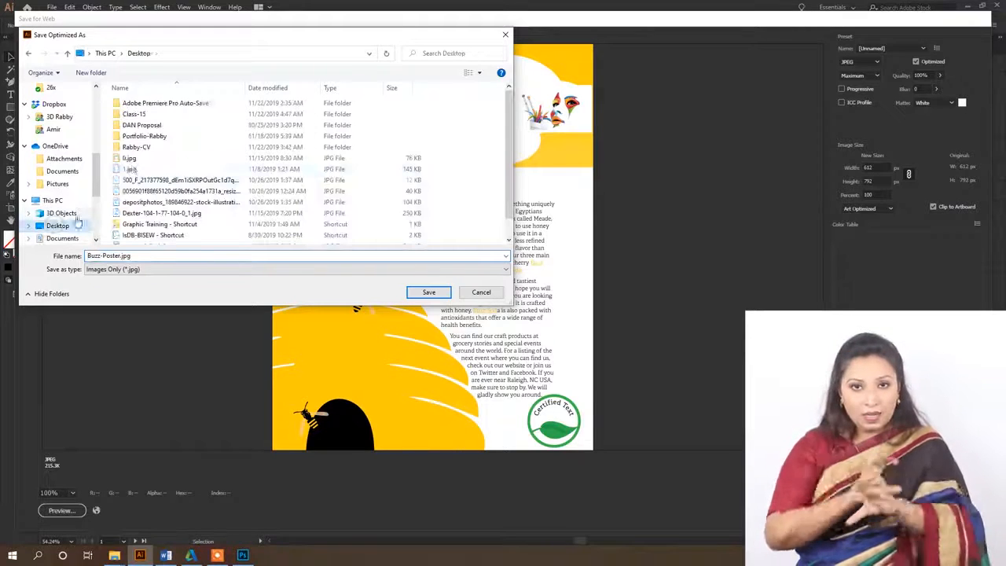
double_click(166, 113)
click(165, 255)
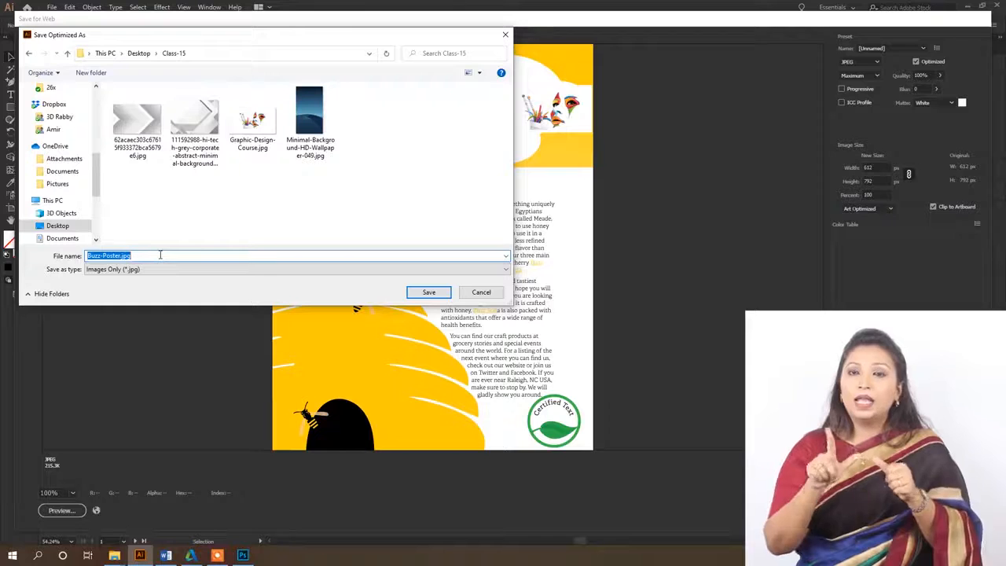
click(120, 255)
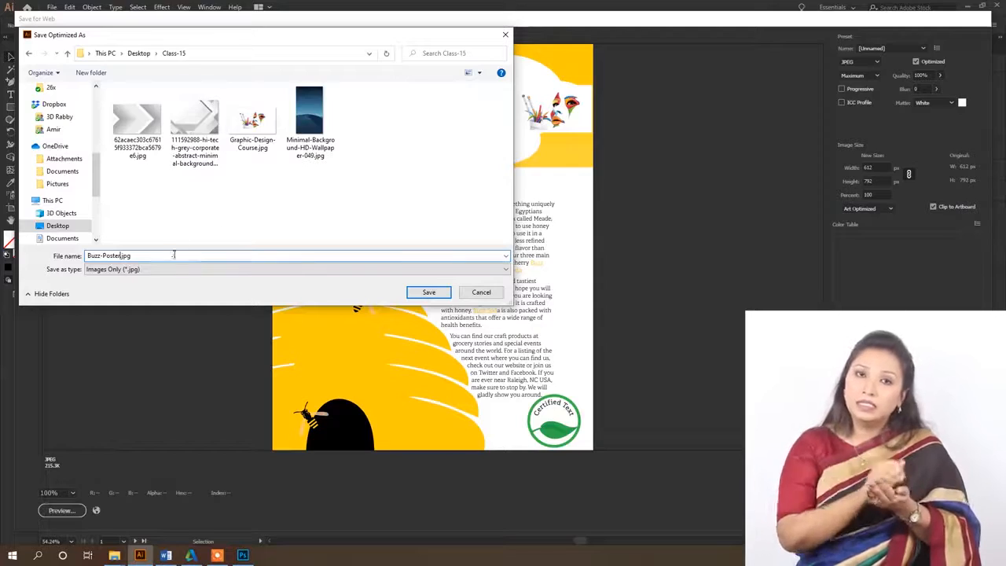
click(429, 291)
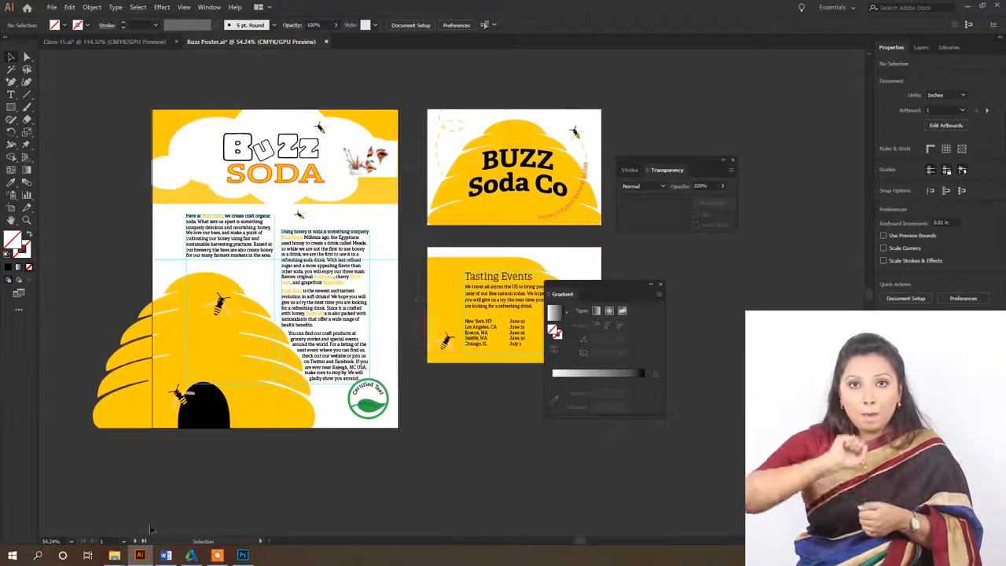
Switch to the Class-15 folder and view the exported Buzz-Poster.jpg, closing the image viewer when done
mouse_move(114, 555)
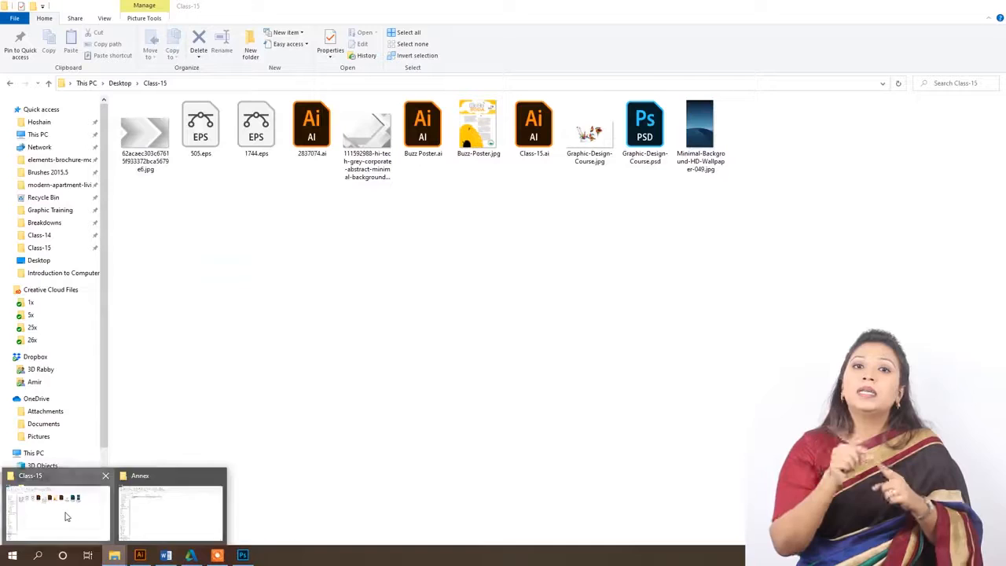
click(63, 513)
double_click(477, 126)
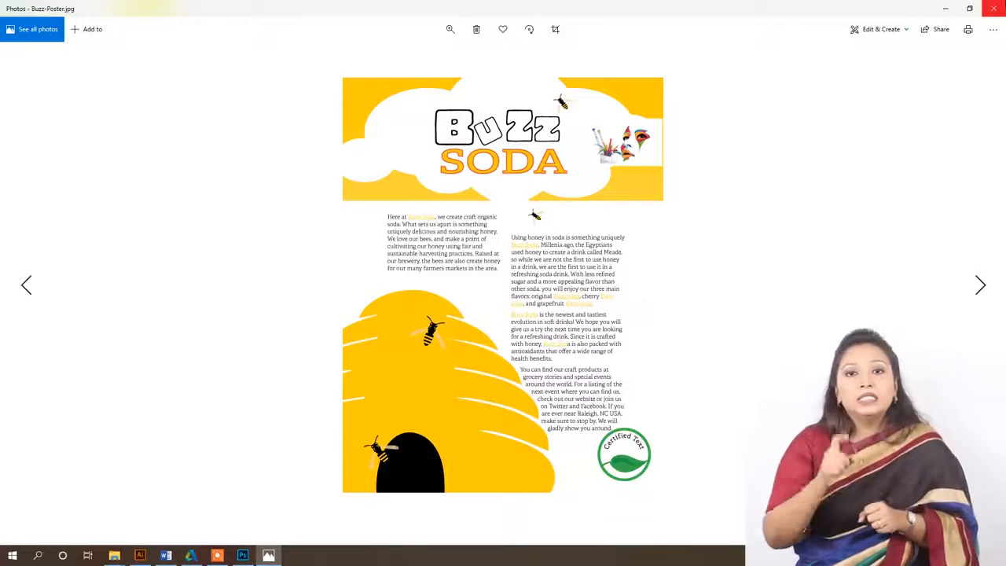
click(993, 8)
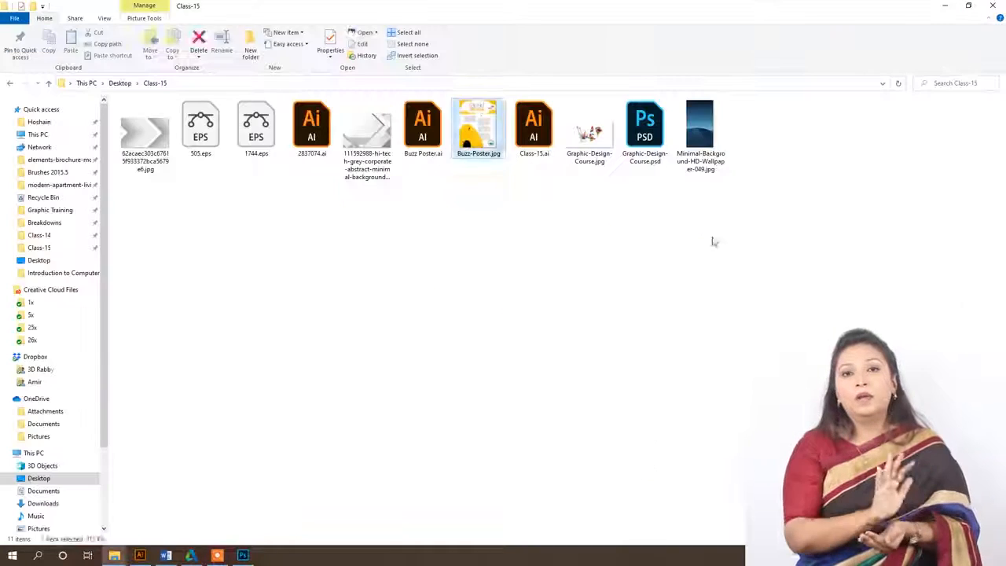
Return to Illustrator, select the bee symbol beside the poster and display its CSS Properties clear of the artwork
click(140, 554)
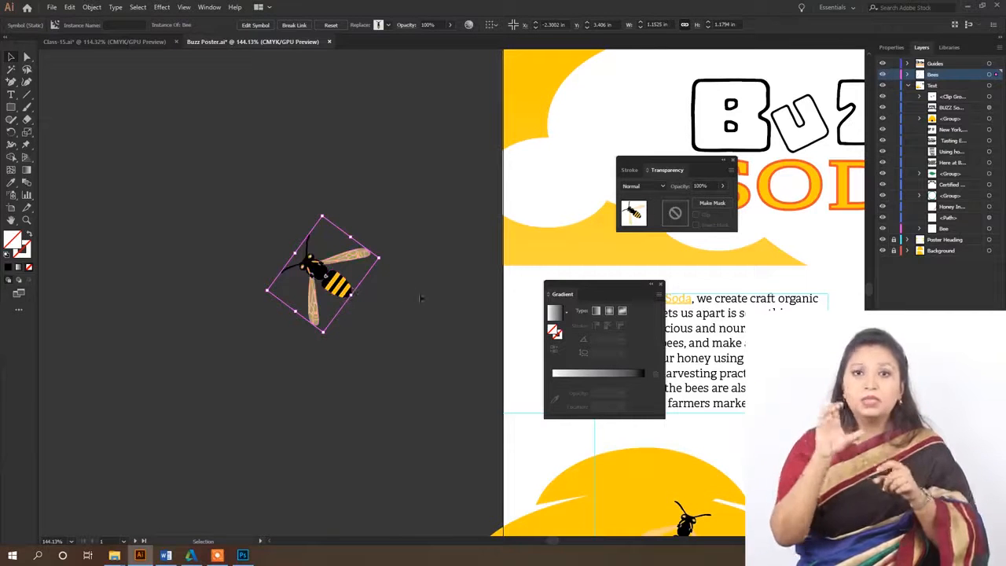
click(376, 159)
click(347, 256)
click(362, 173)
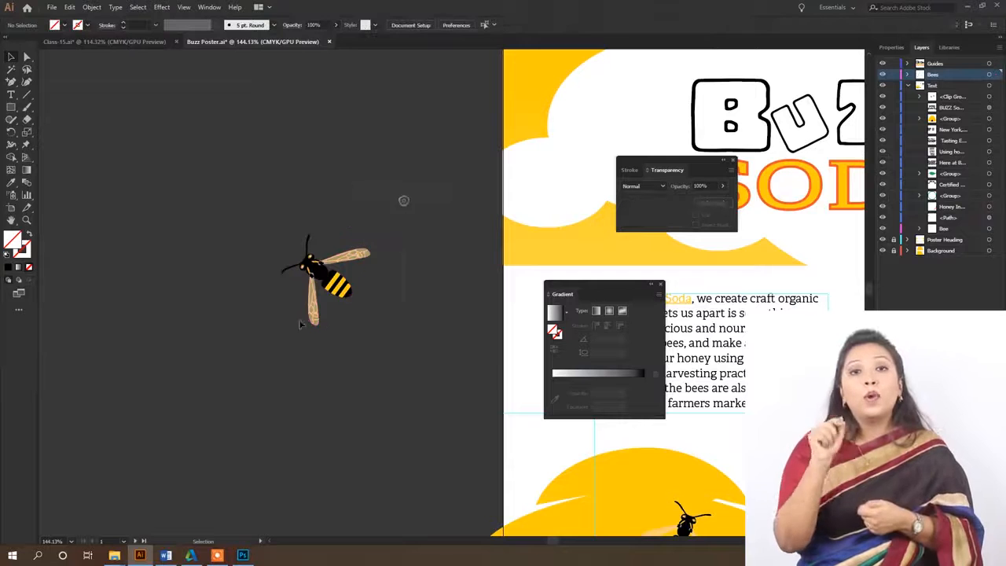
click(333, 271)
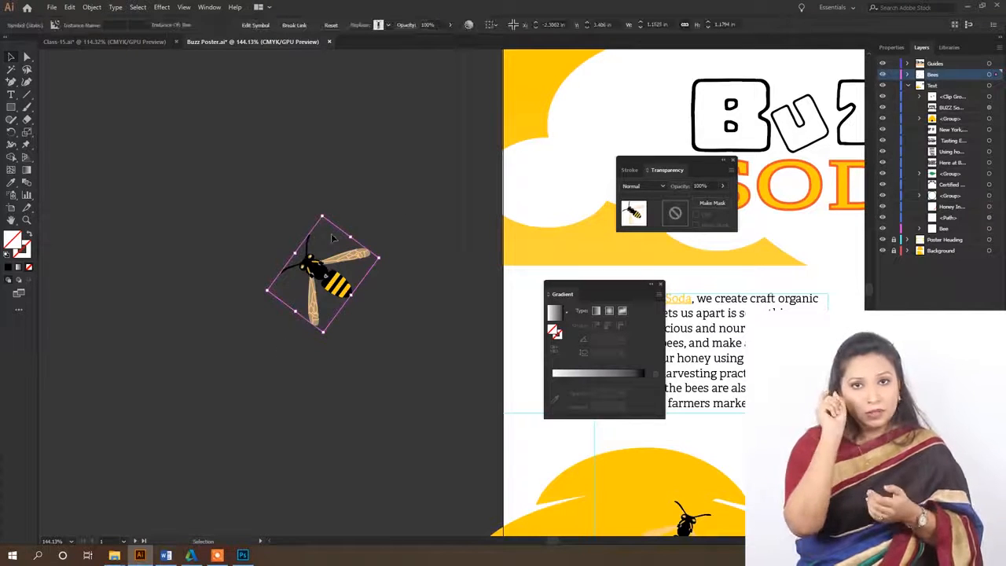
click(201, 6)
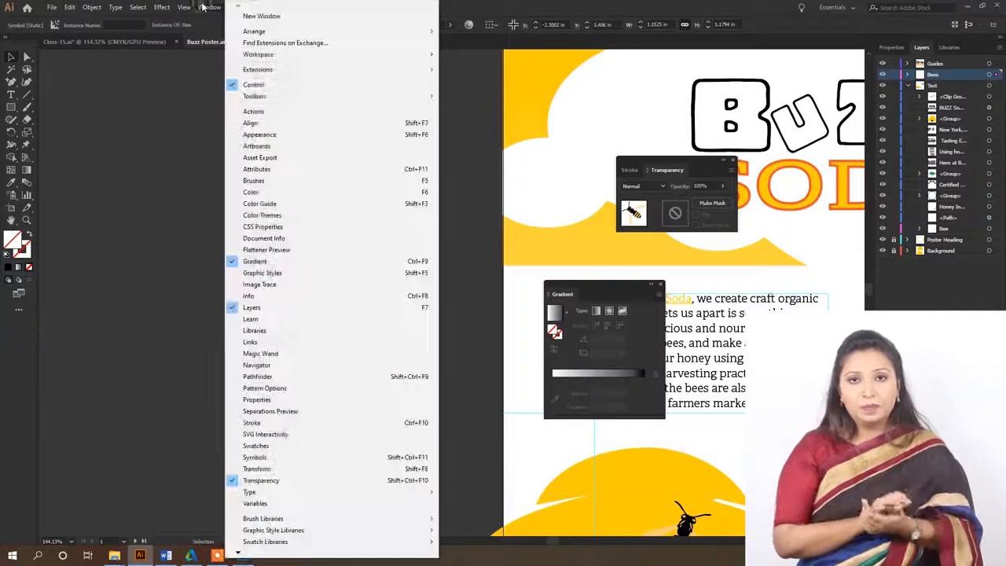
click(286, 228)
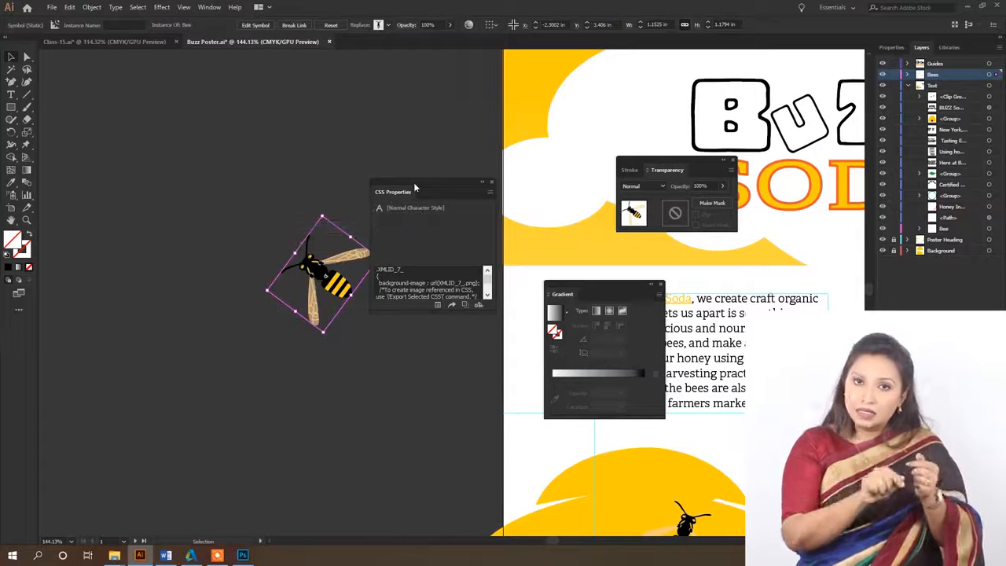
drag(413, 182, 129, 123)
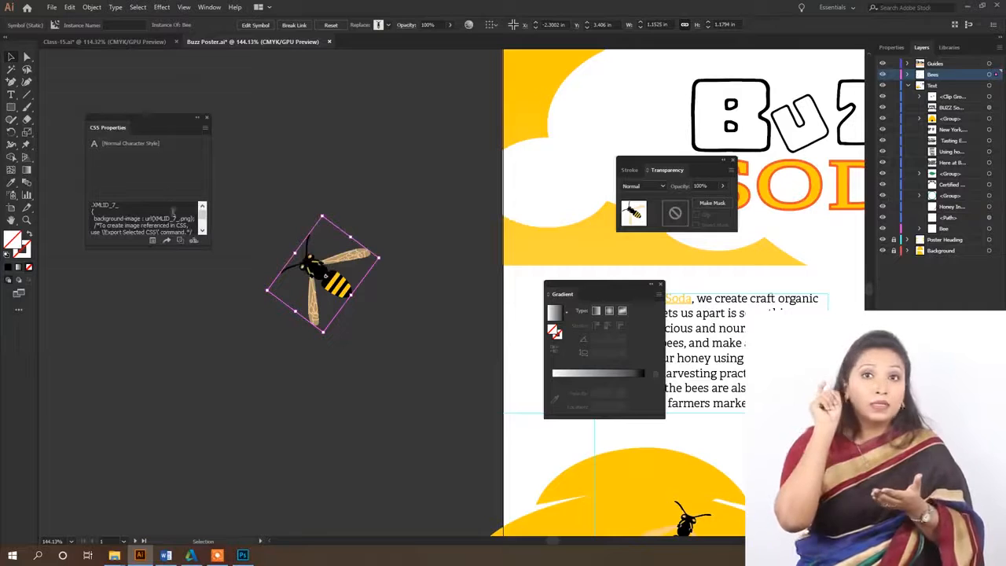
Reselect the bee, enlarge the view of its generated CSS and highlight the complete code
click(320, 165)
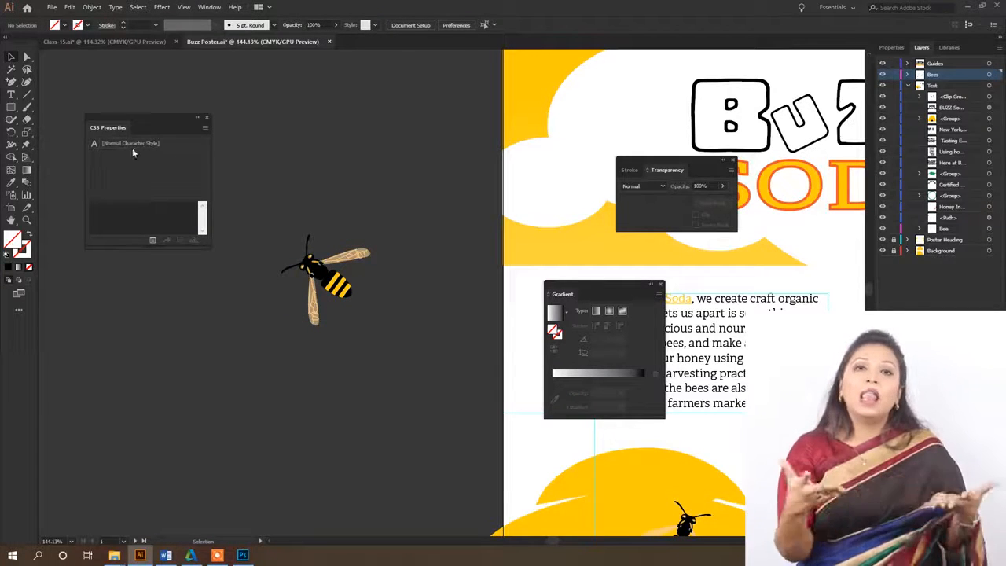
click(322, 264)
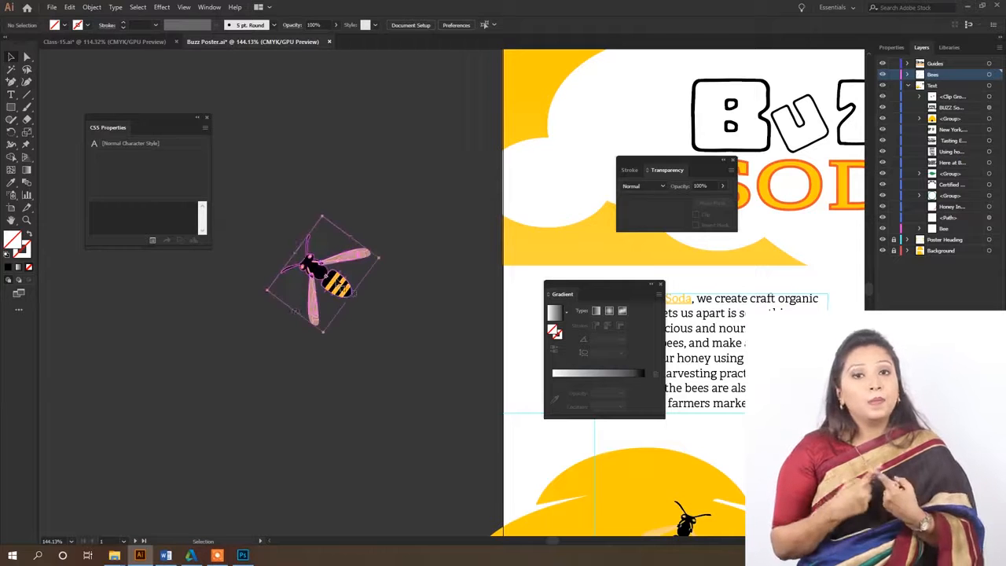
drag(160, 247, 156, 396)
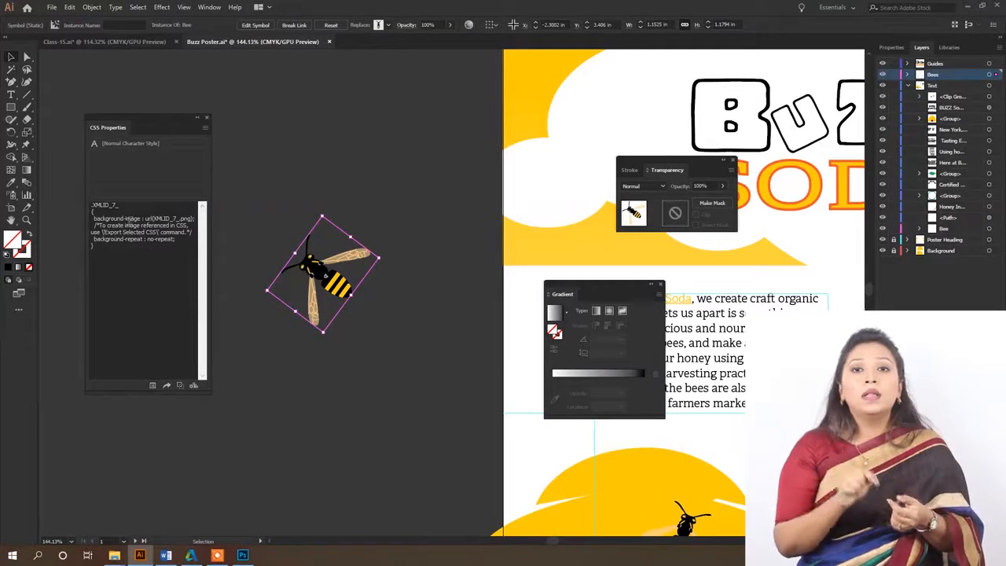
drag(109, 255, 75, 201)
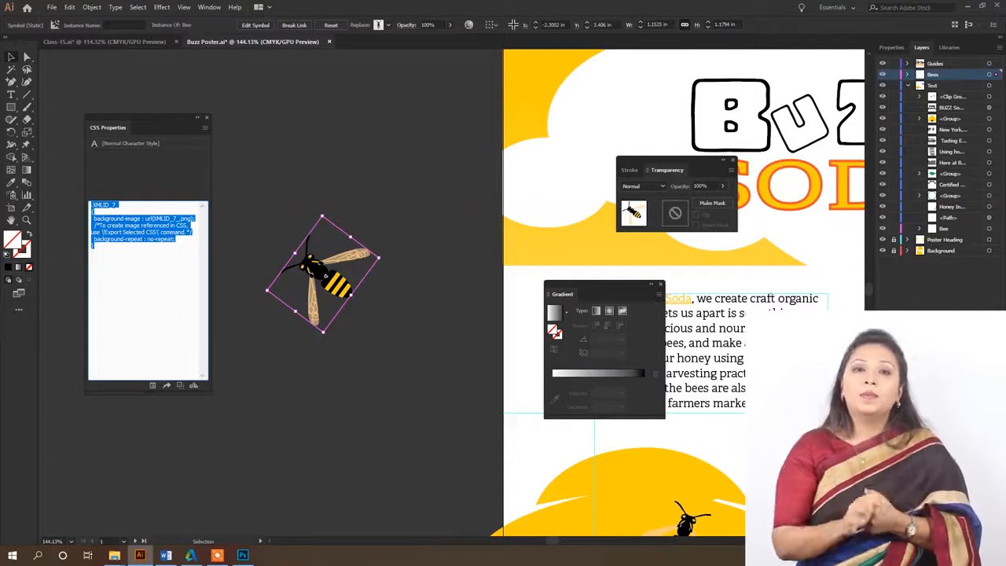
Export the bee's CSS as Buzz Poster.css to the Class-15 folder, in pixels with absolute position and dimensions included
click(166, 384)
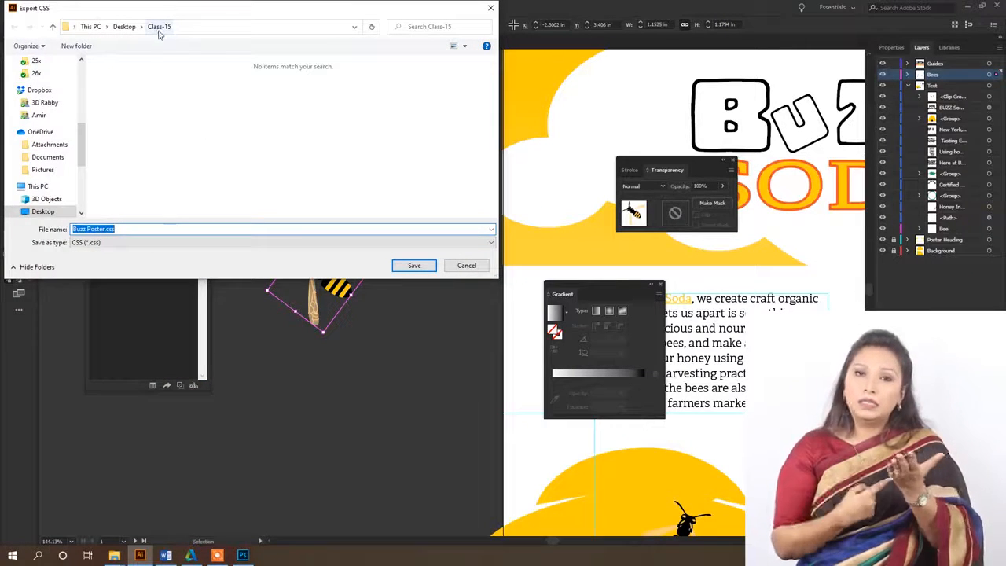
click(414, 265)
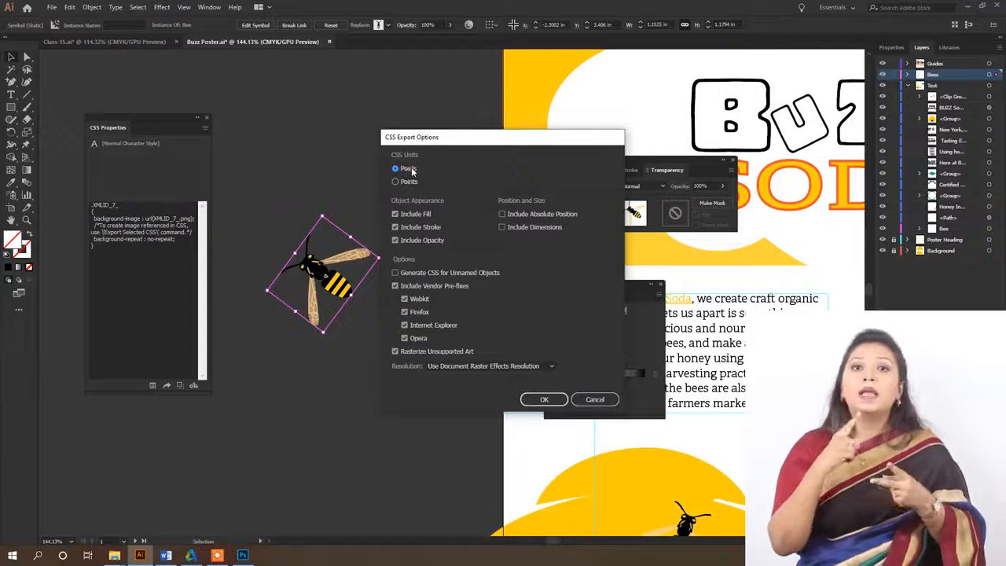
click(517, 227)
click(527, 216)
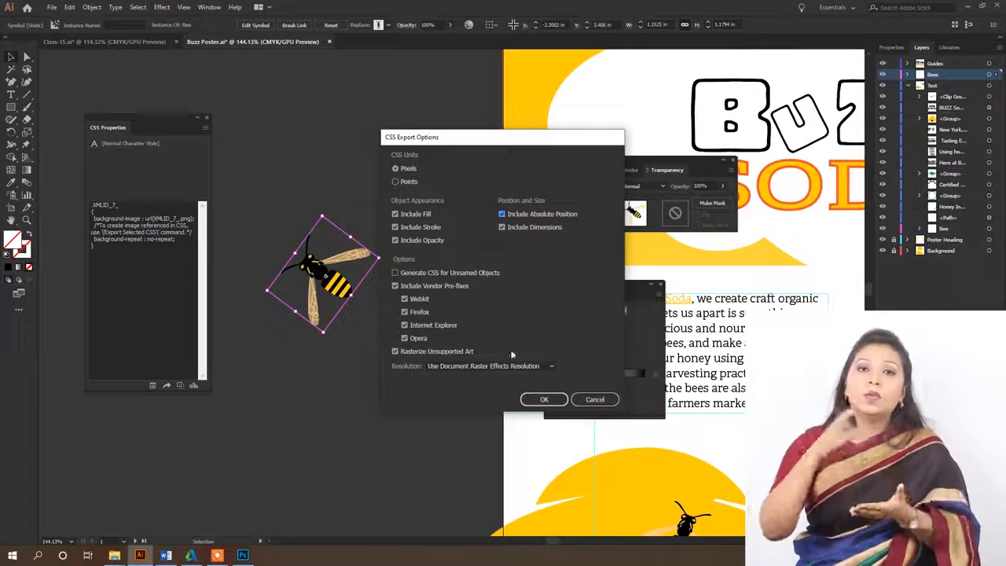
click(543, 399)
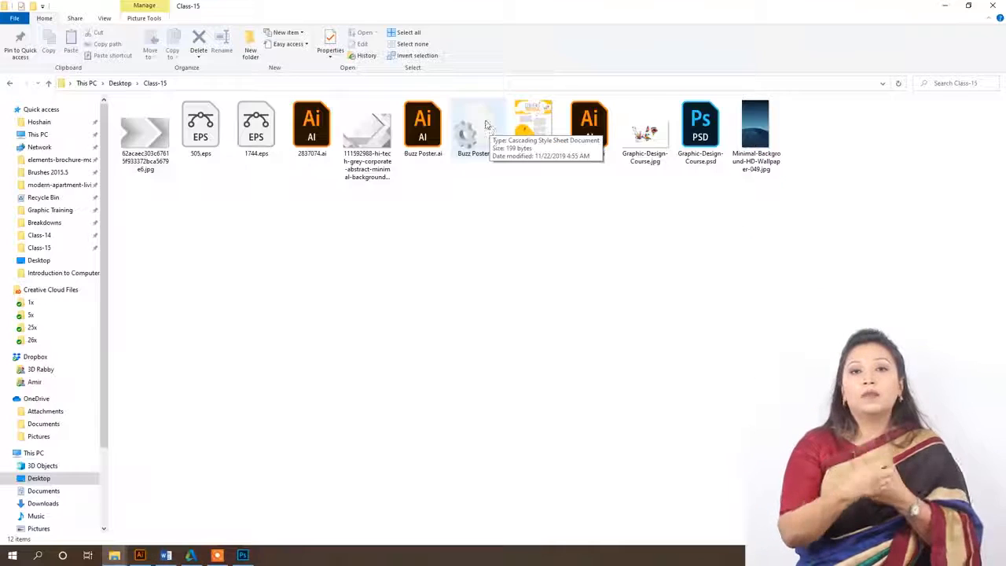
View the exported Buzz Poster.css from the Class-15 folder in Notepad and close it when done
right_click(481, 118)
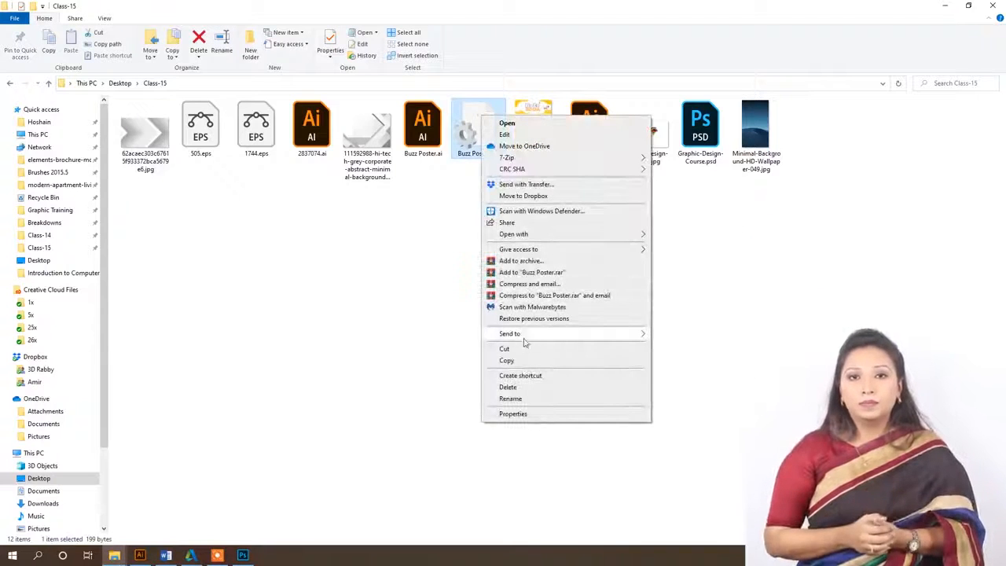
mouse_move(588, 234)
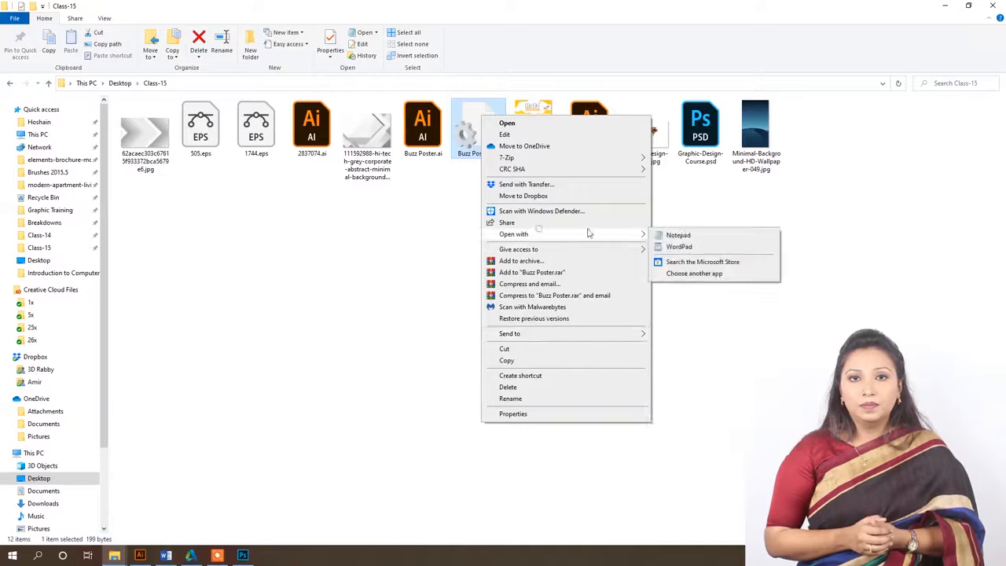
click(676, 232)
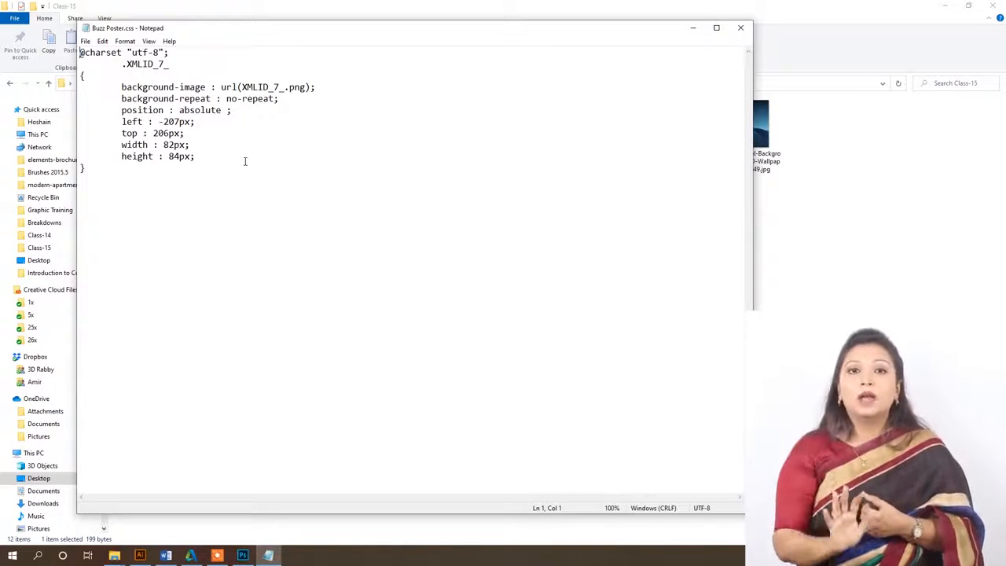
click(740, 27)
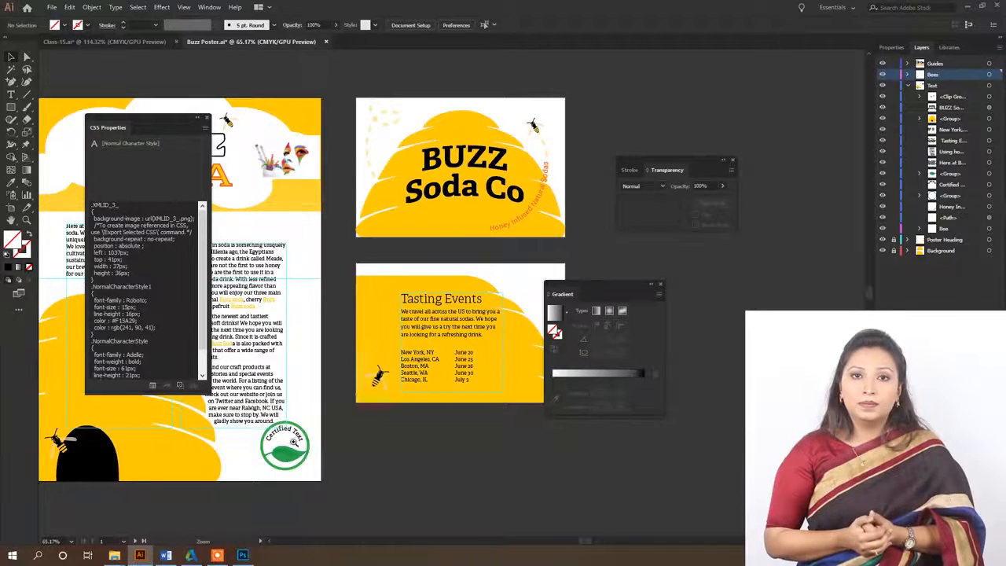
Copy the round Certified Text badge from the poster's lower corner into a new landscape A4 document
drag(293, 442, 312, 432)
drag(311, 431, 426, 323)
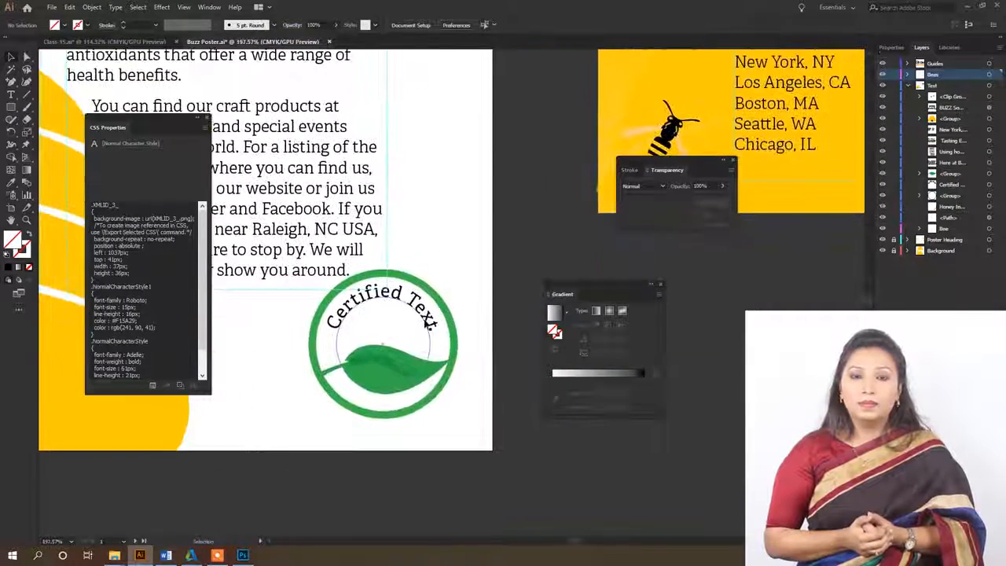
click(442, 368)
drag(444, 371, 399, 375)
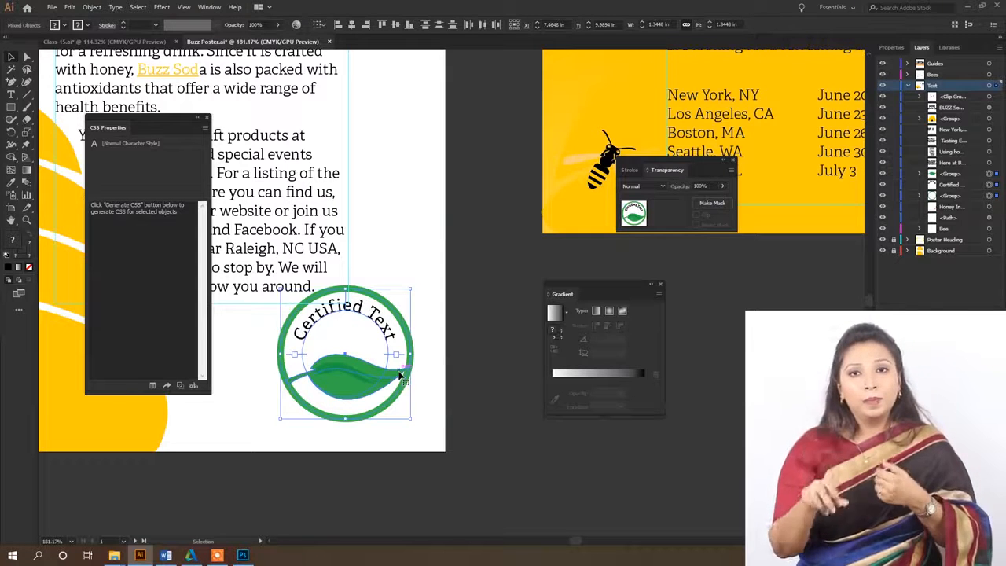
key(a)
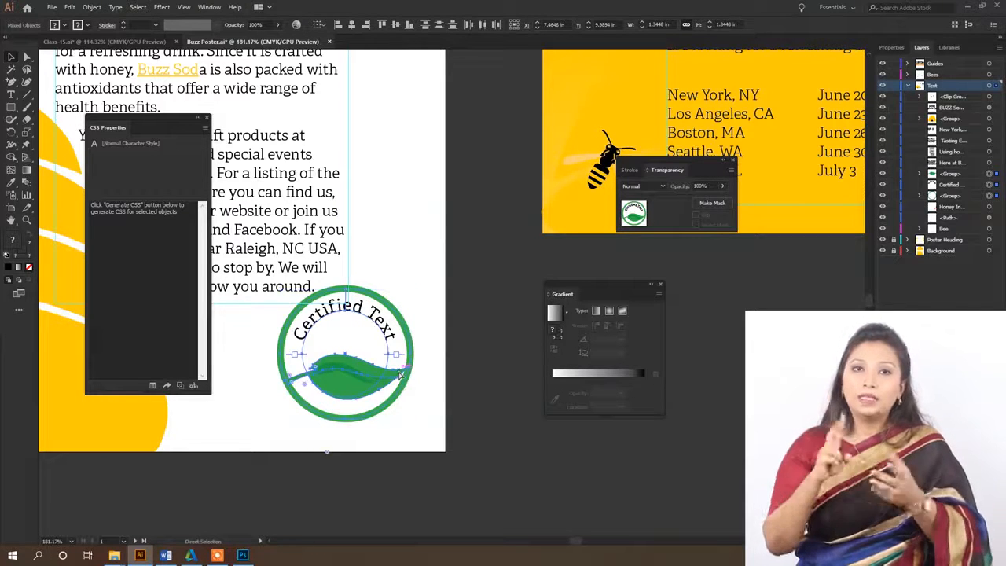
key(ctrl+n)
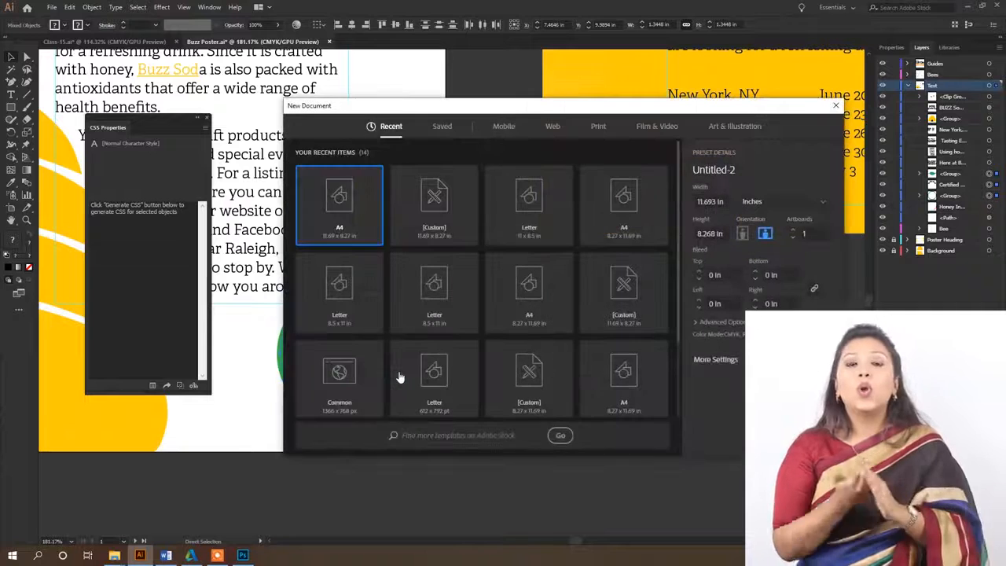
key(Return)
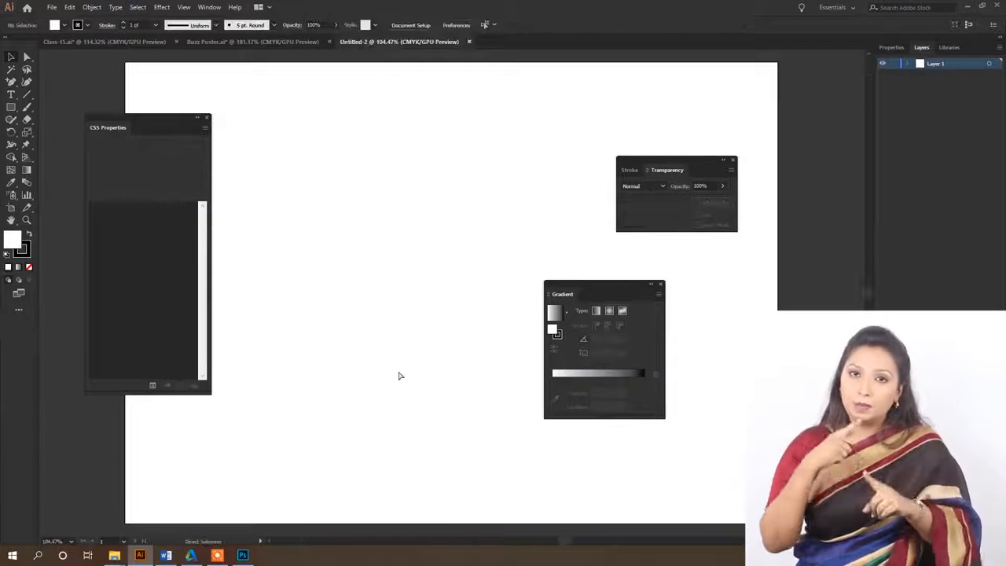
key(ctrl+v)
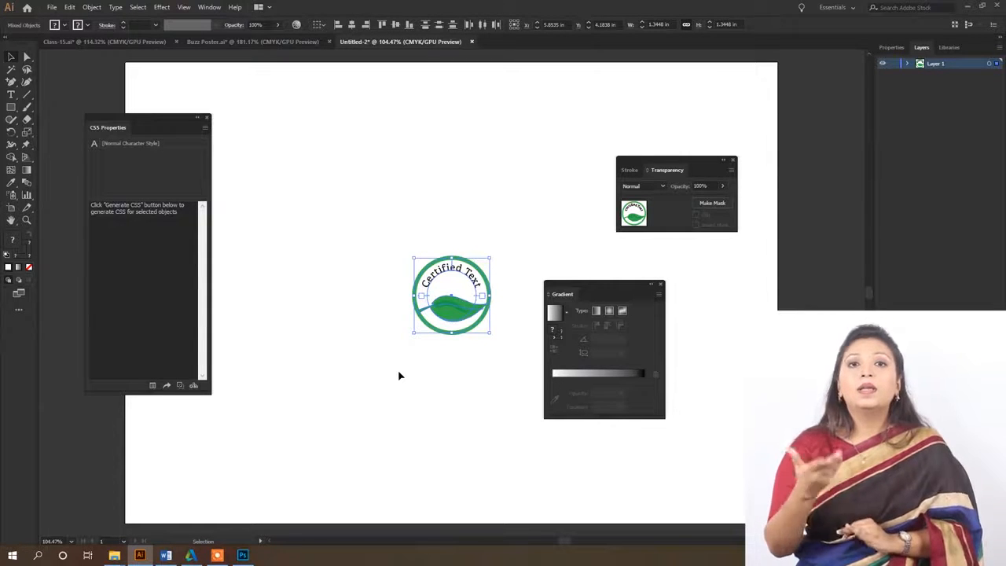
Fit the new document's artboard to the selected badge and enlarge the view of it
key(shift+o)
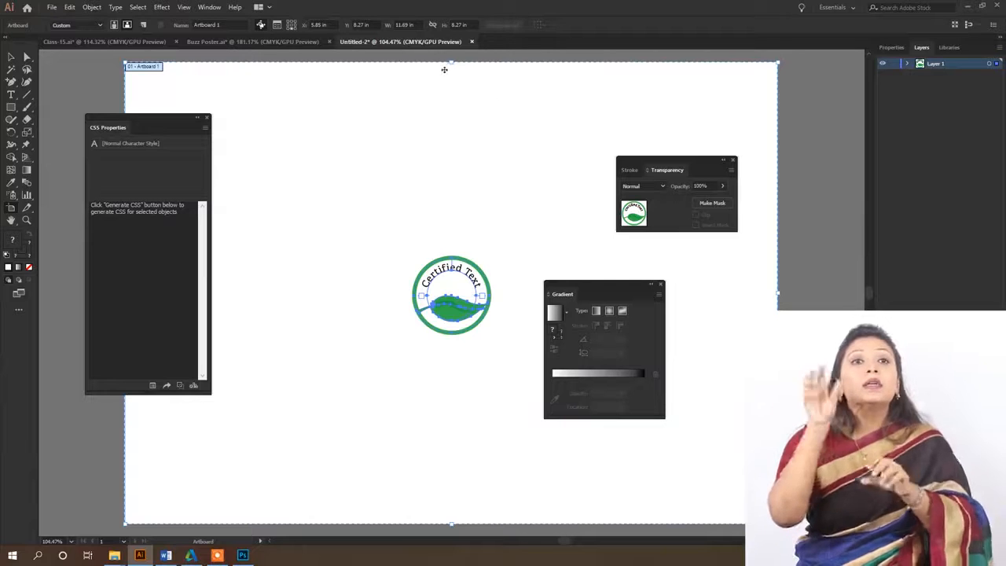
click(79, 25)
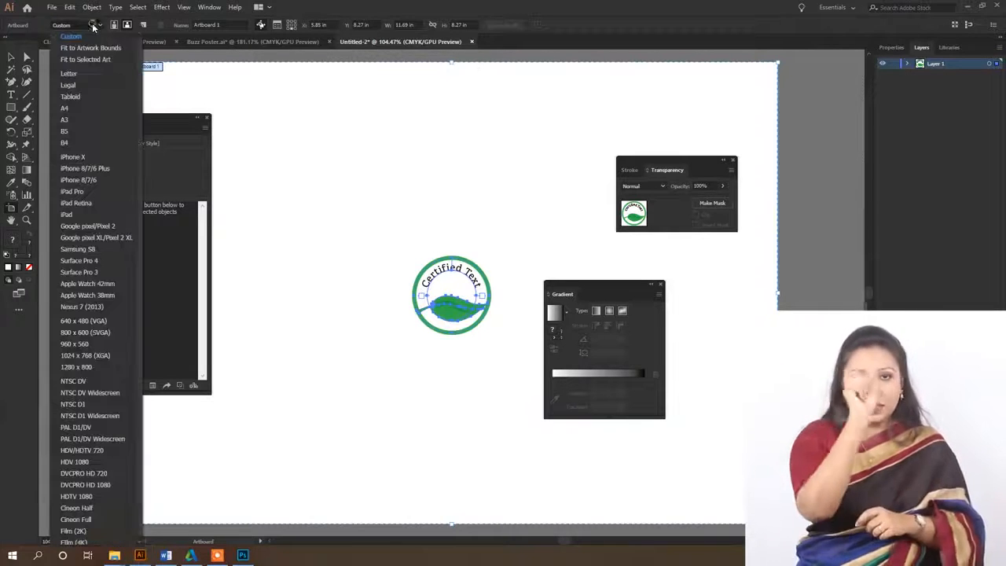
click(81, 60)
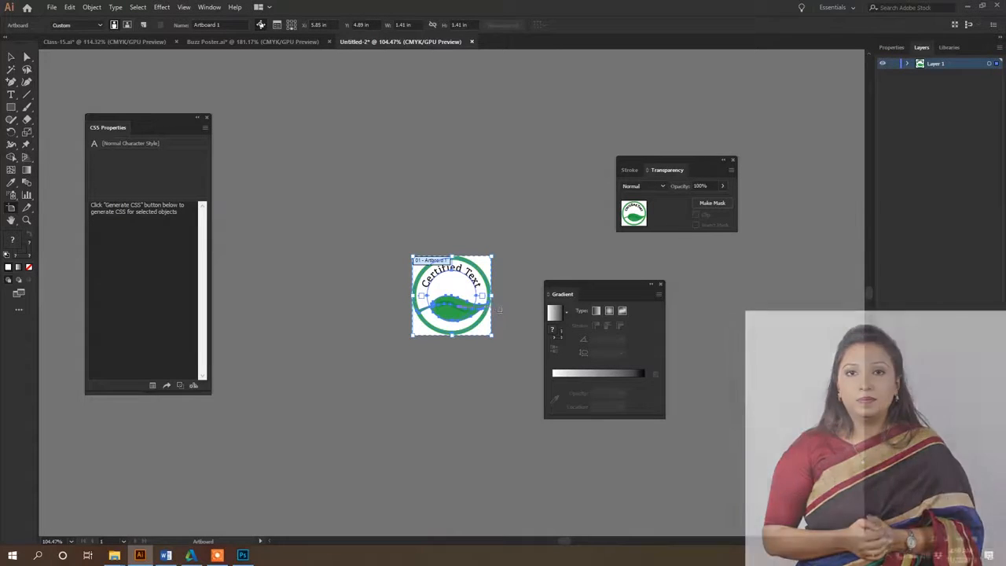
key(v)
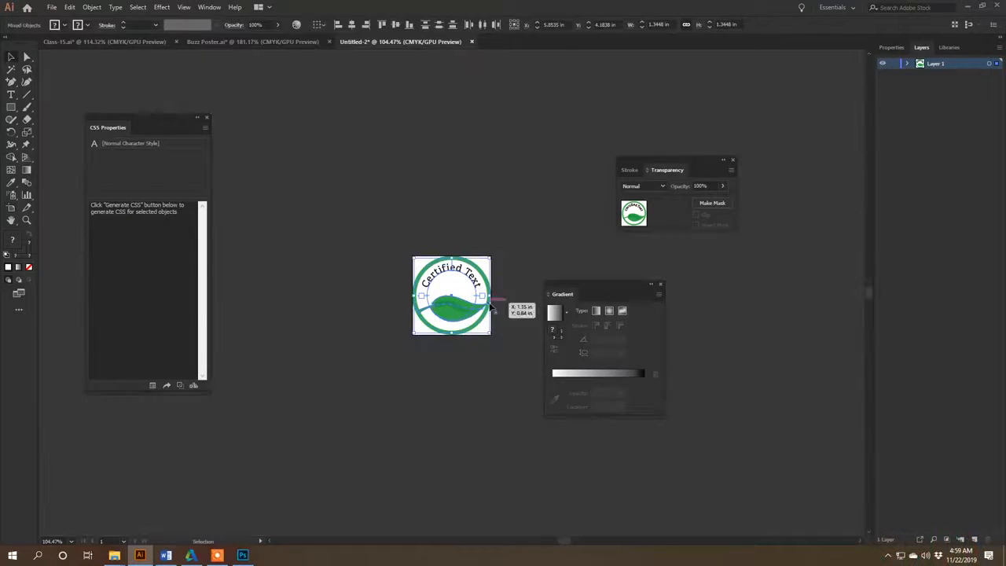
drag(494, 281, 533, 298)
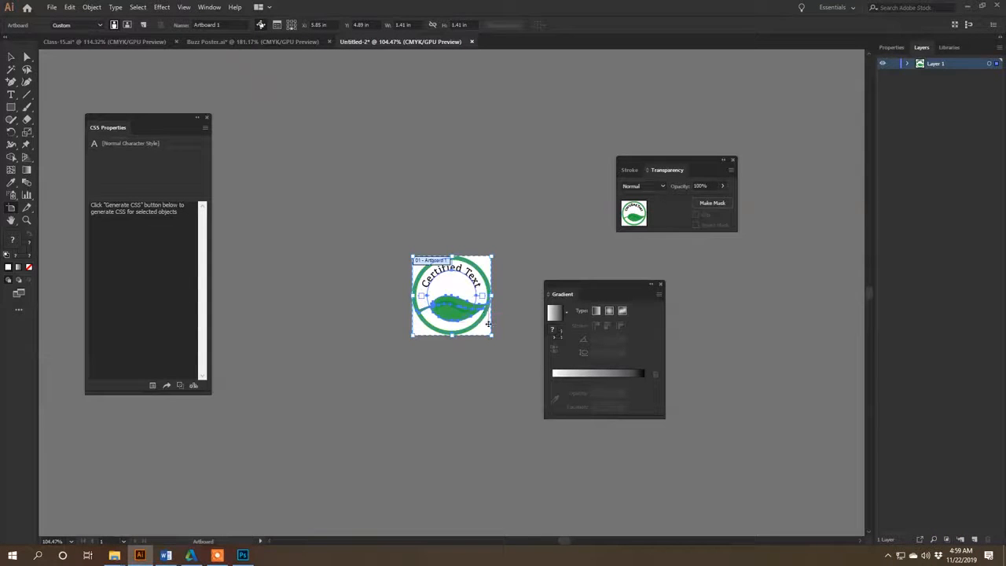
key(v)
drag(492, 277, 533, 299)
Save the badge document in SVG format as Certificate-Logo in the Class-15 folder
click(52, 7)
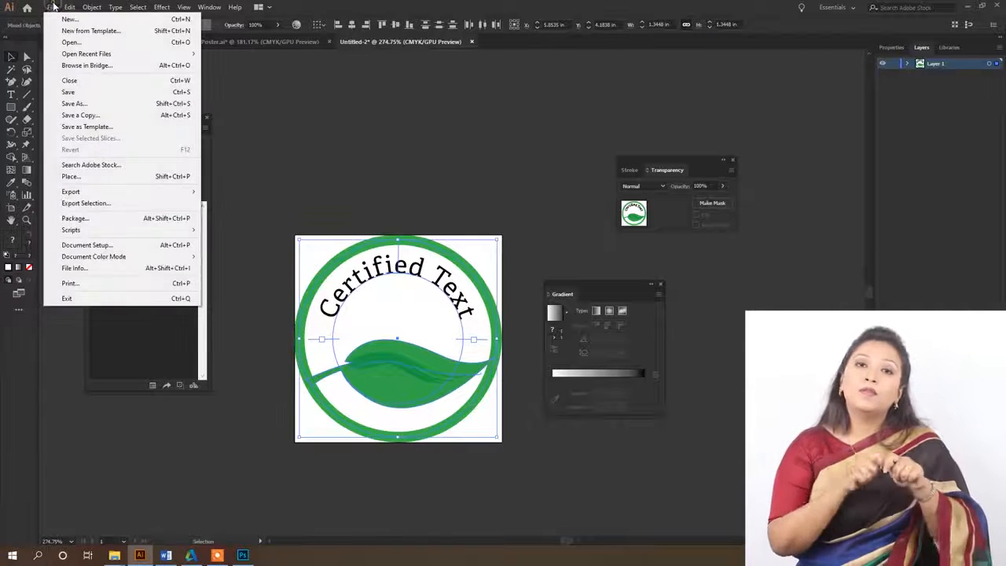
mouse_move(103, 193)
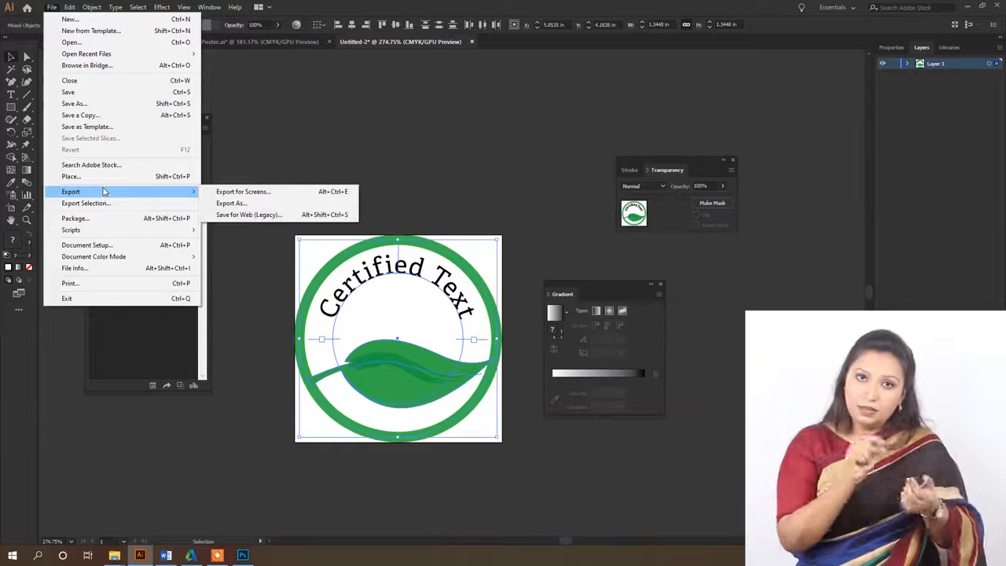
click(91, 106)
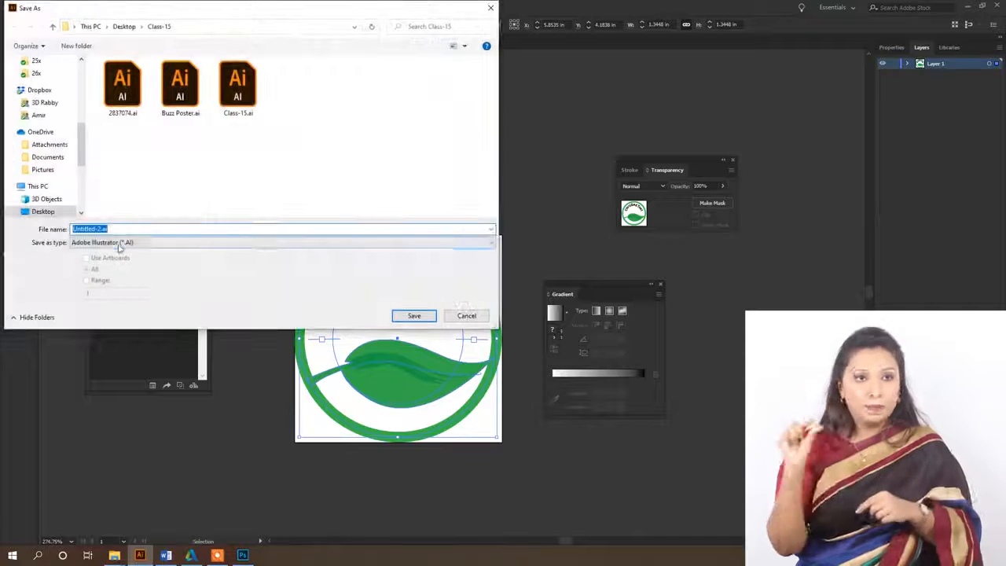
click(137, 243)
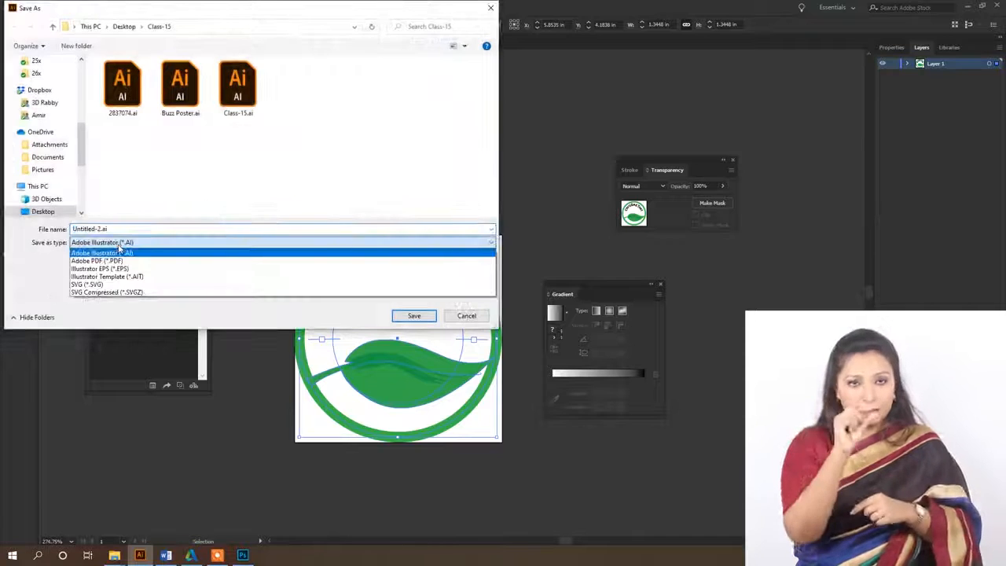
click(110, 285)
text(Certificate-Logo)
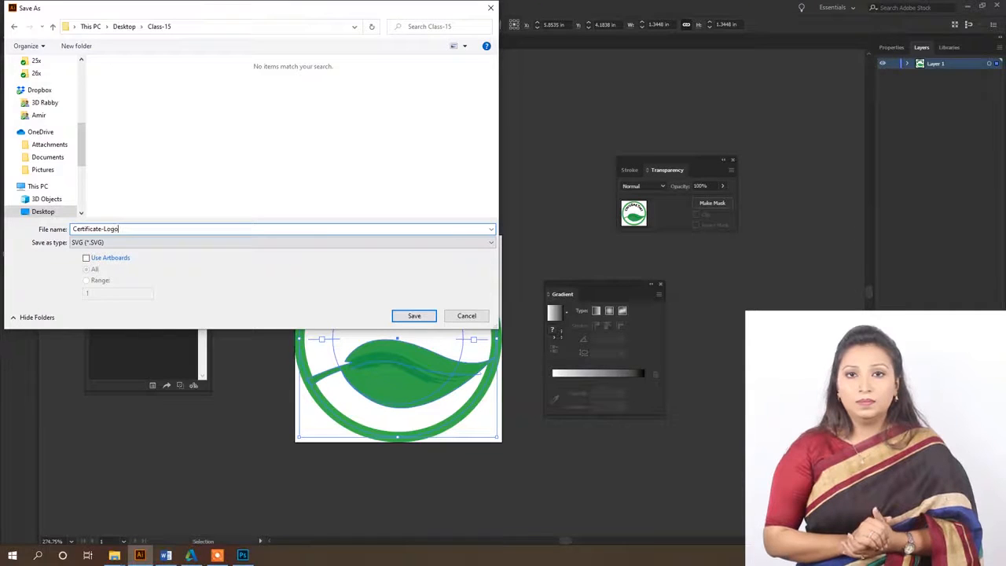
click(414, 315)
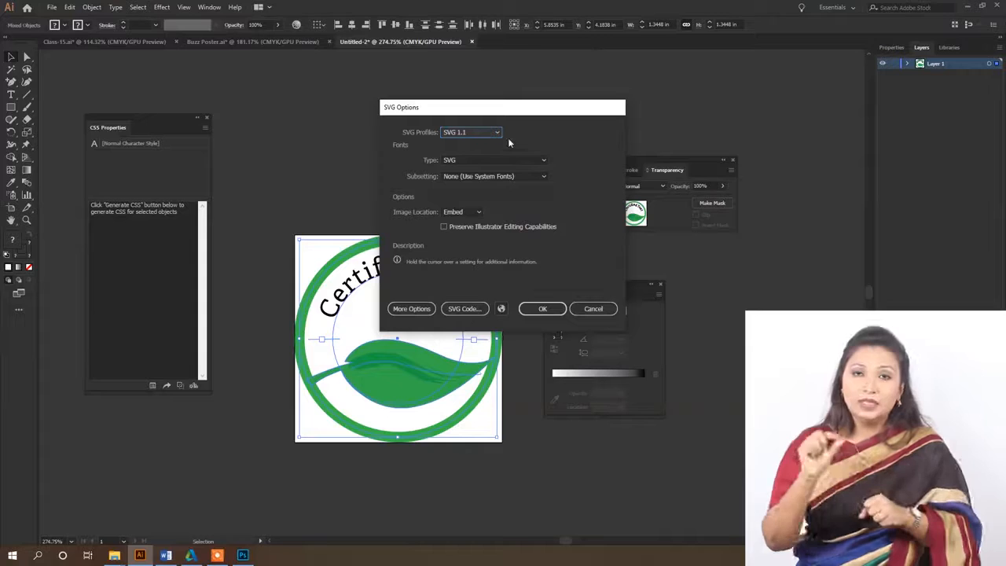
Keep the SVG 1.1 profile and the SVG font type in the SVG options
click(498, 132)
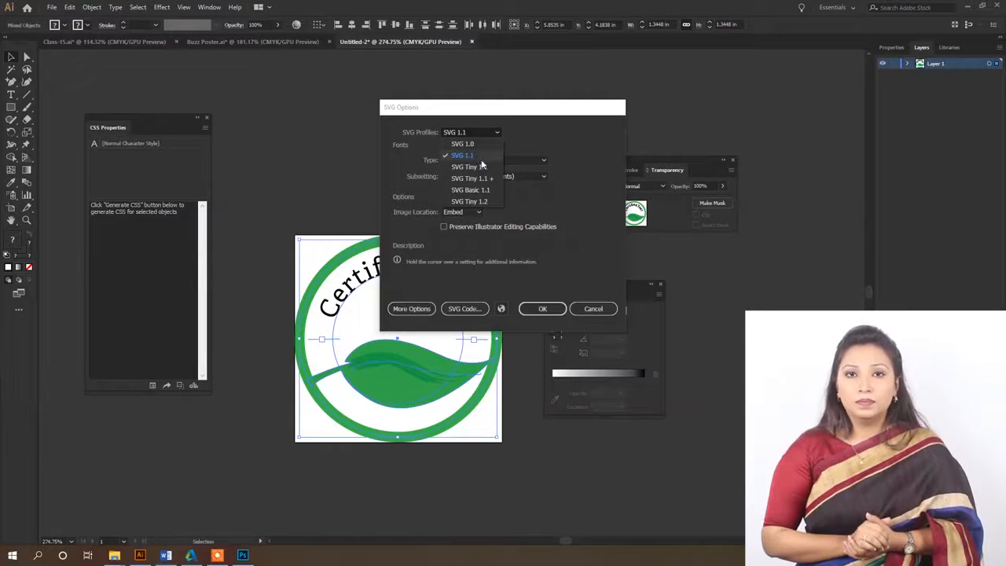
click(480, 157)
click(537, 160)
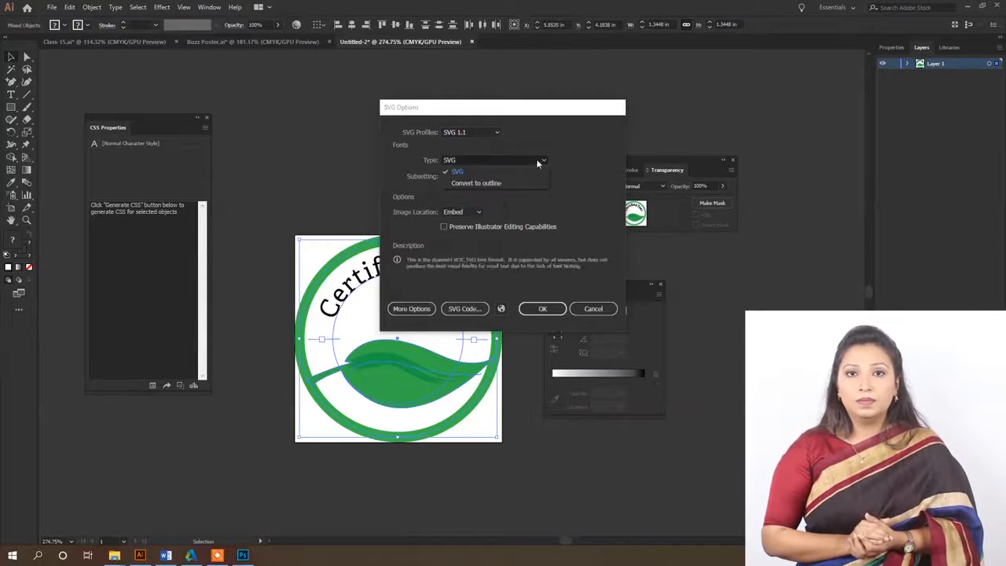
click(537, 160)
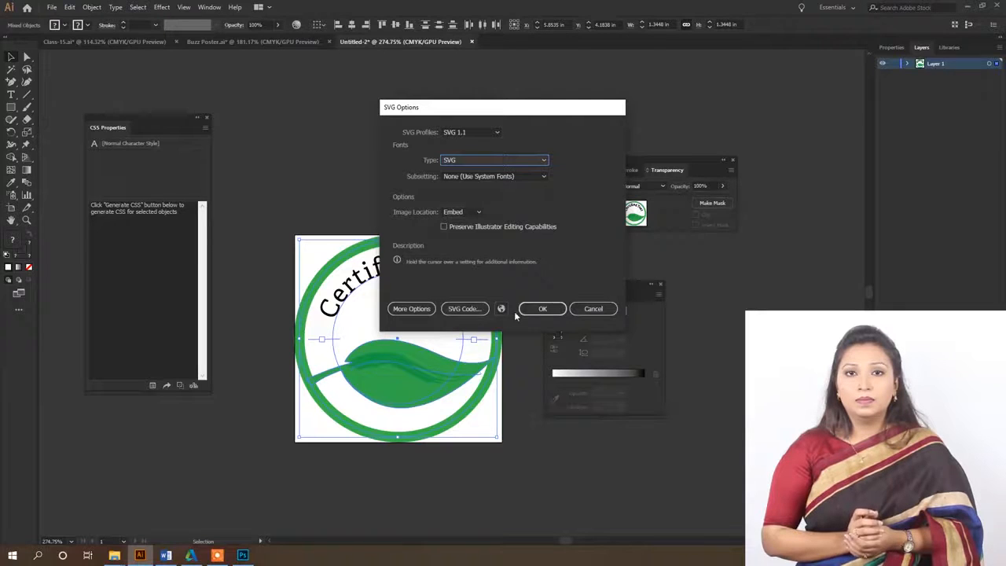
Read through the badge's generated SVG code down to its end, close it and accept the SVG options
click(465, 309)
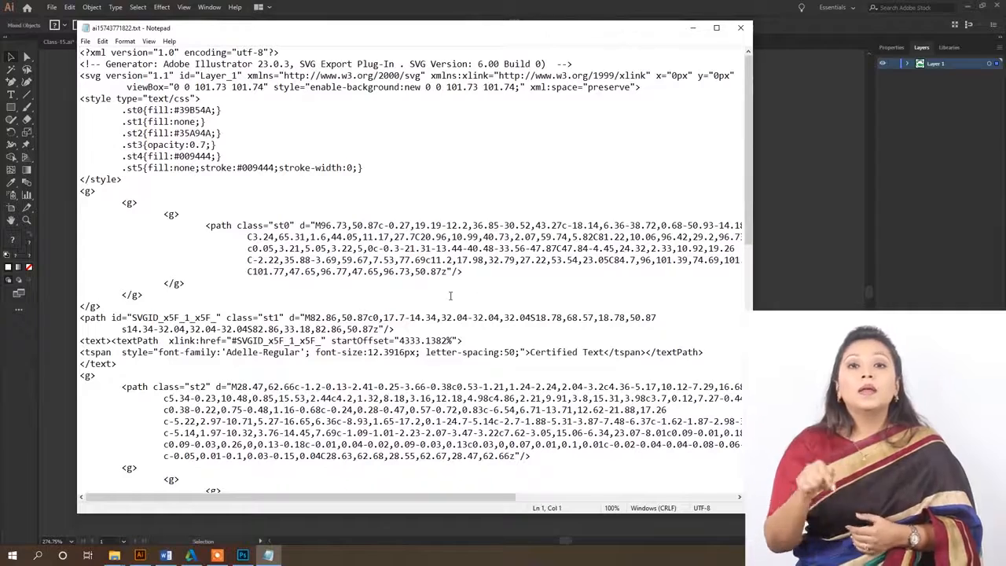
scroll(450, 297, down, 15)
scroll(458, 253, down, 2)
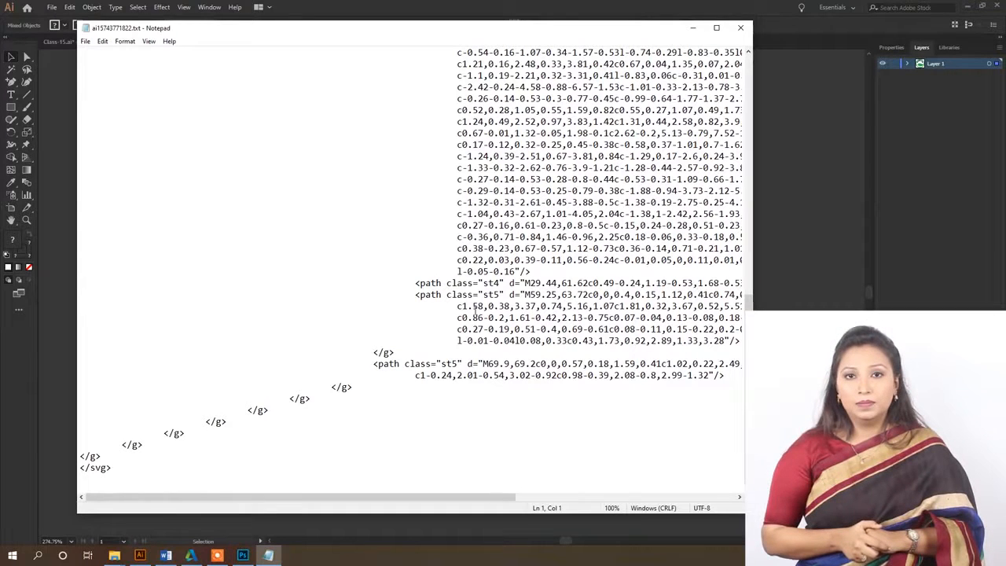
click(740, 28)
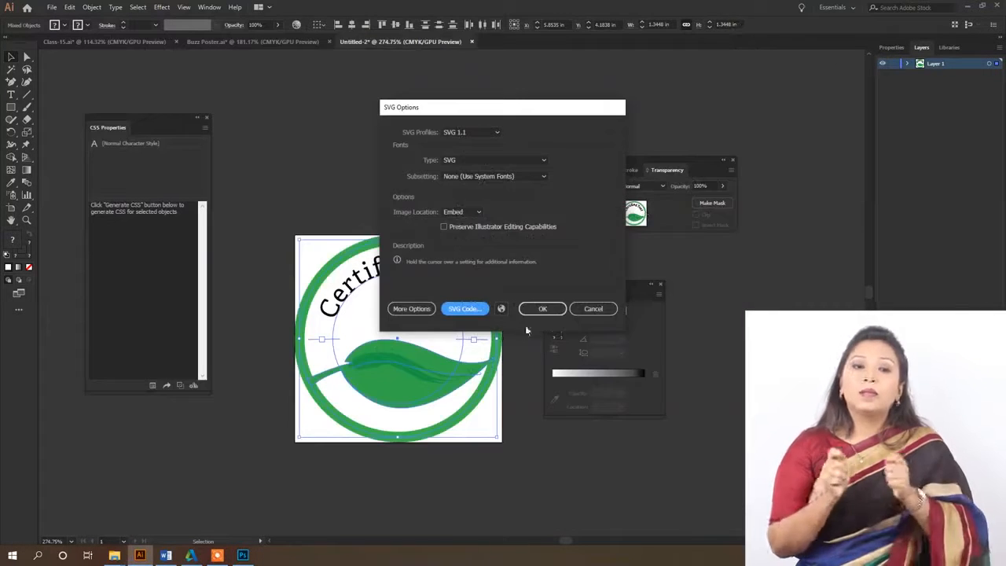
click(528, 310)
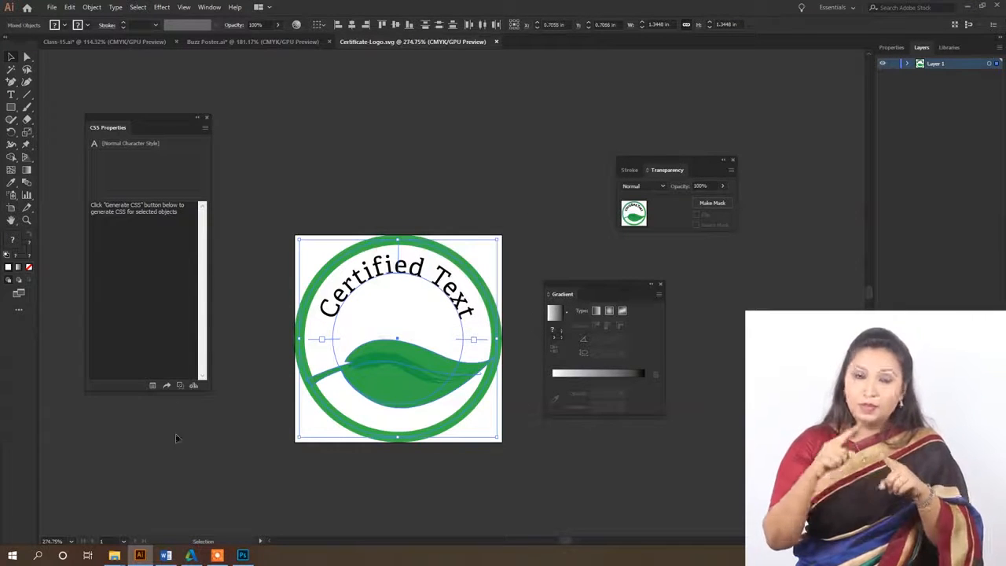
Switch to the Class-15 folder and view Certificate-Logo.svg in Google Chrome, closing the browser when done
mouse_move(113, 554)
click(55, 512)
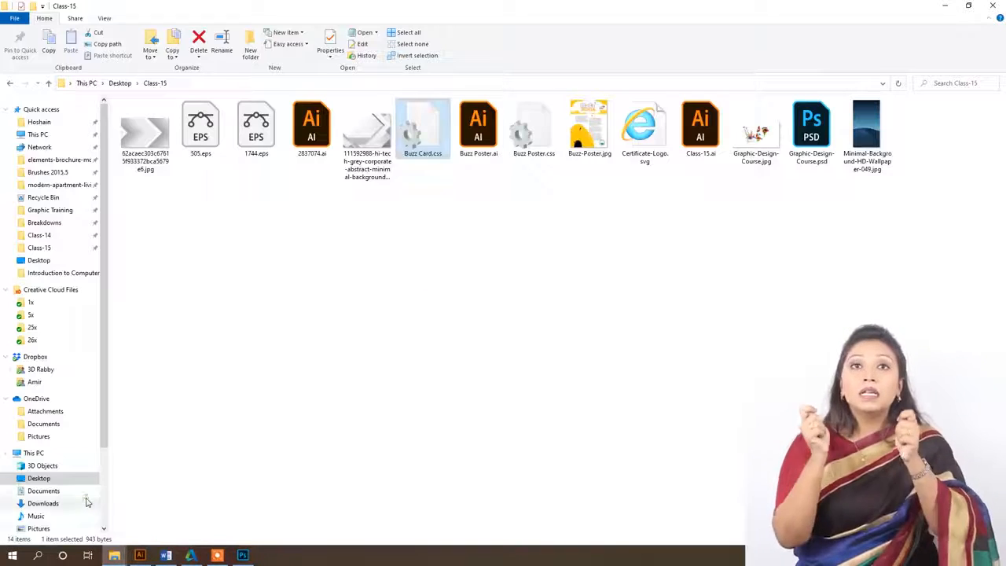
click(396, 235)
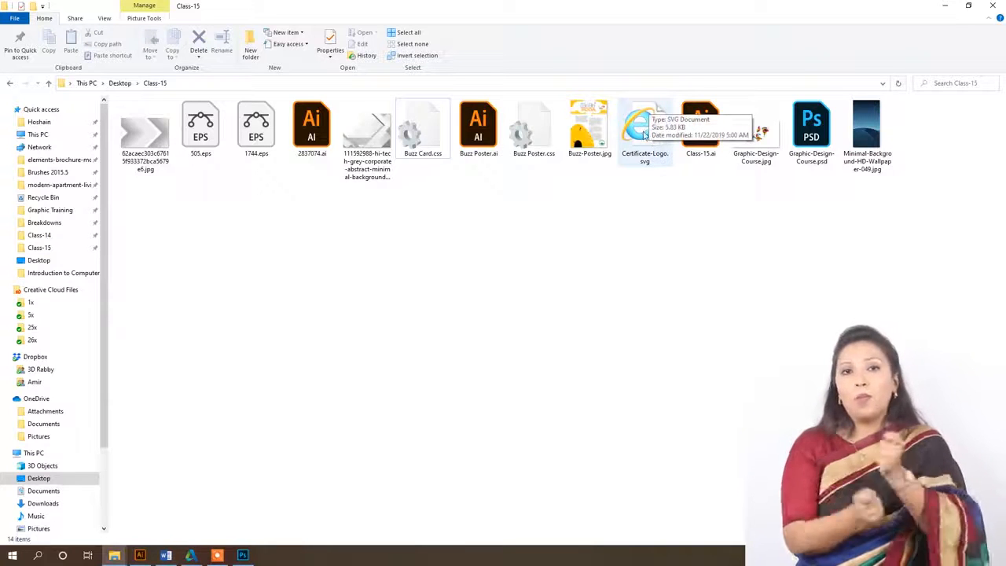
click(644, 135)
double_click(645, 135)
click(472, 301)
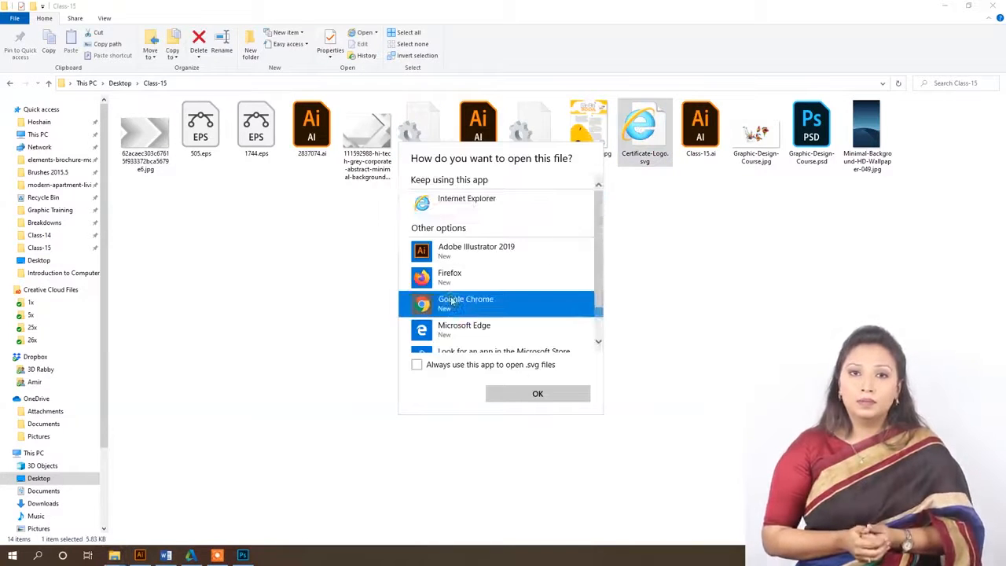
click(536, 392)
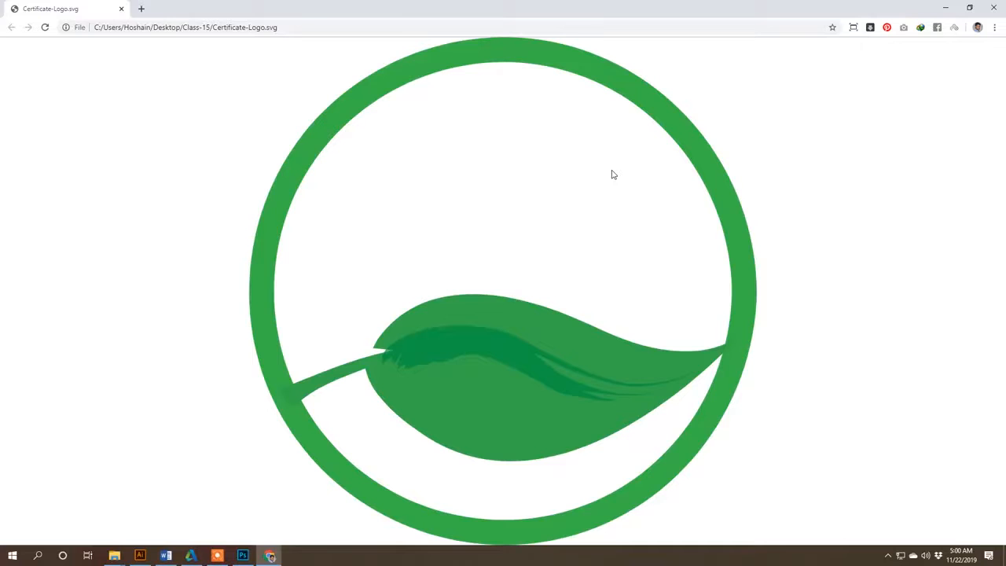
click(994, 7)
Return to Illustrator and adjust the badge's curved Certified Text in Certificate-Logo.svg so that it displays in the browser
drag(644, 127, 471, 189)
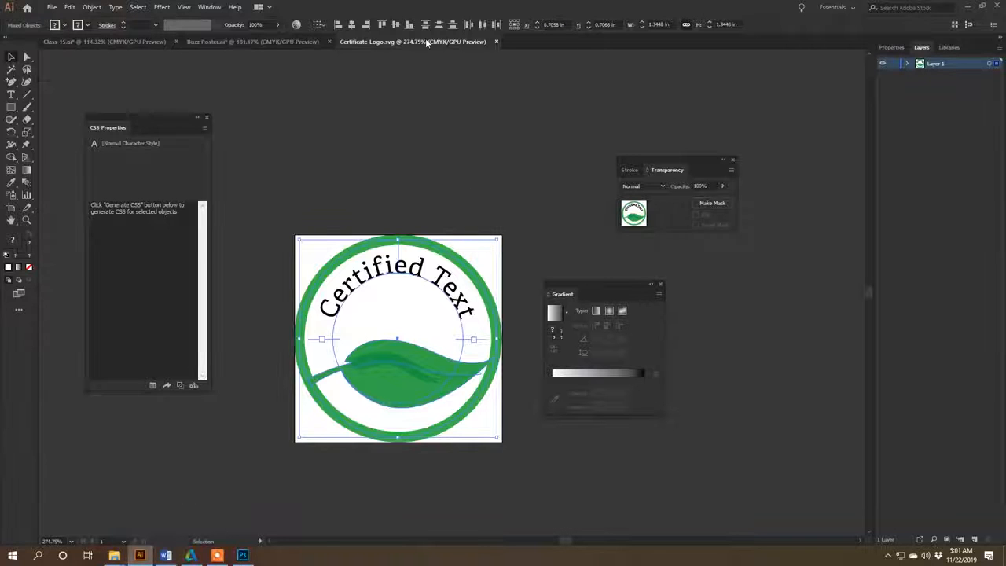
click(417, 230)
click(370, 294)
click(430, 227)
Reopen Certificate-Logo.svg from the Class-15 folder in Google Chrome to check the badge's lettering
mouse_move(114, 554)
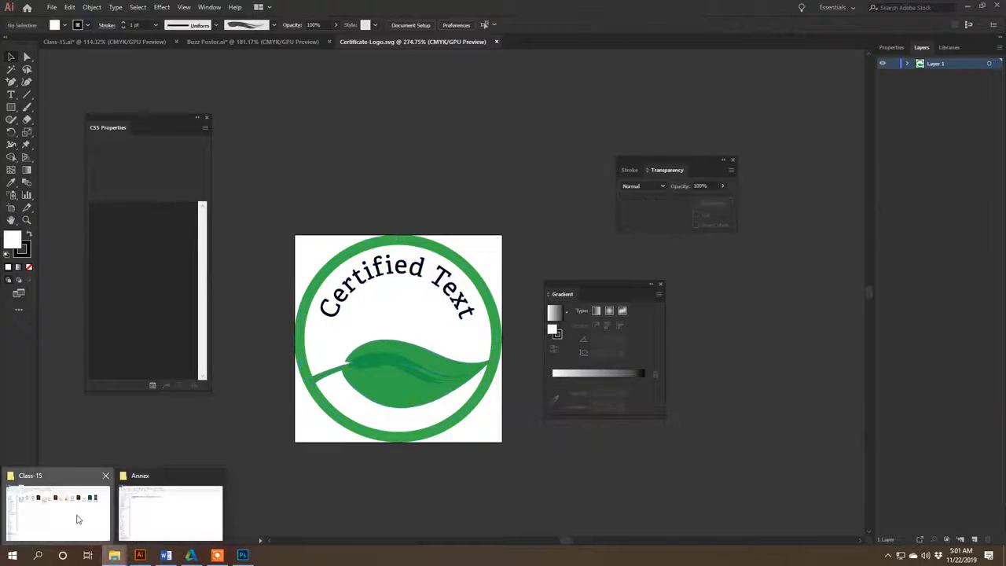
click(78, 514)
right_click(645, 121)
mouse_move(682, 252)
click(864, 276)
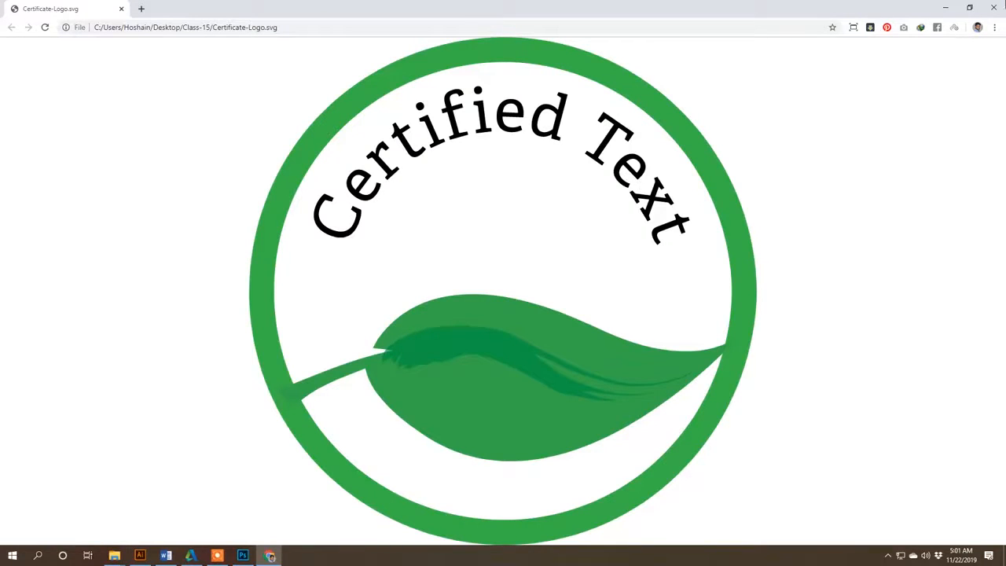
Close the browser, return to Illustrator and place a grouped copy of the Buzz Soda heading on the empty canvas beside the poster
key(ctrl+w)
click(139, 555)
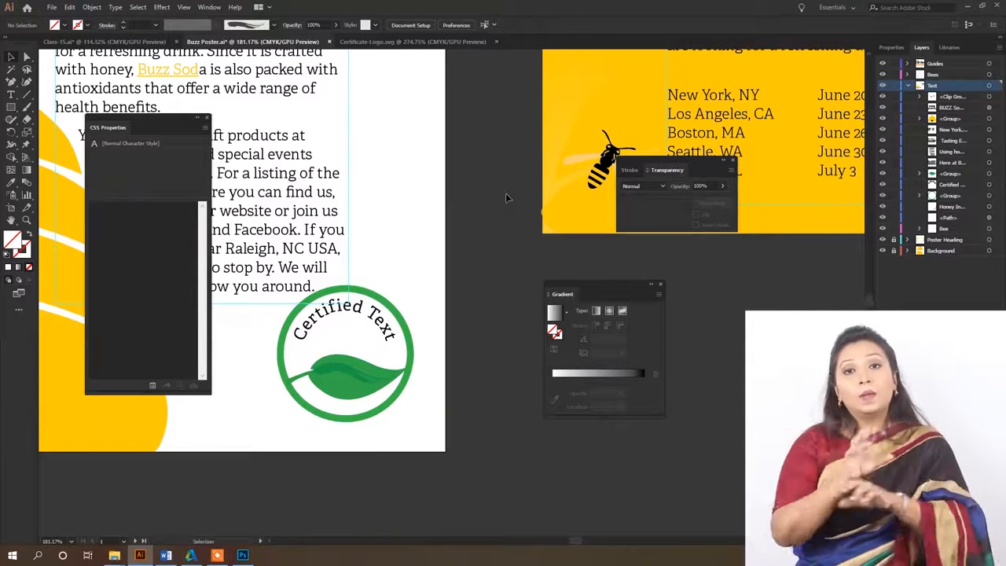
key(ctrl+alt+0)
drag(246, 149, 246, 139)
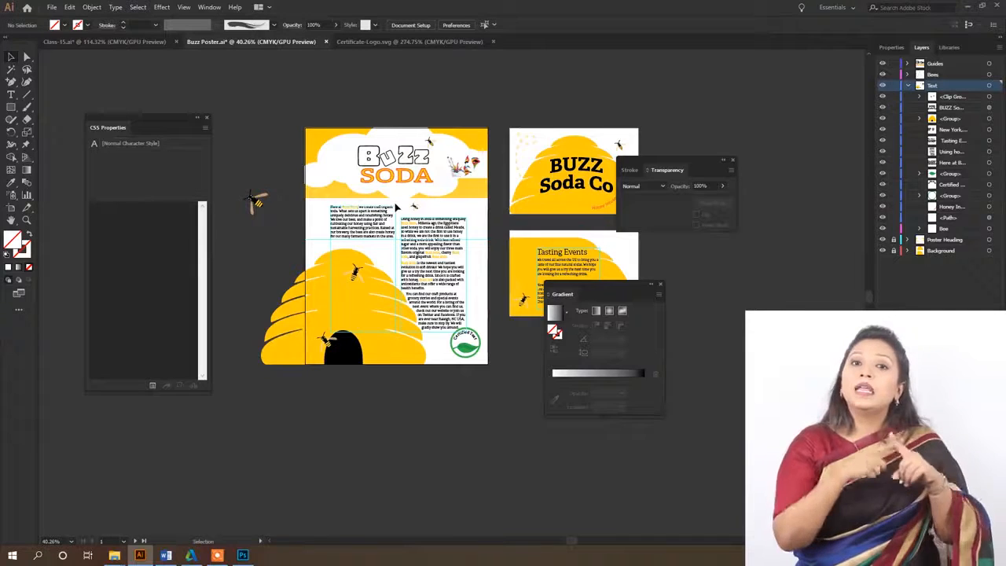
scroll(393, 180, up, 3)
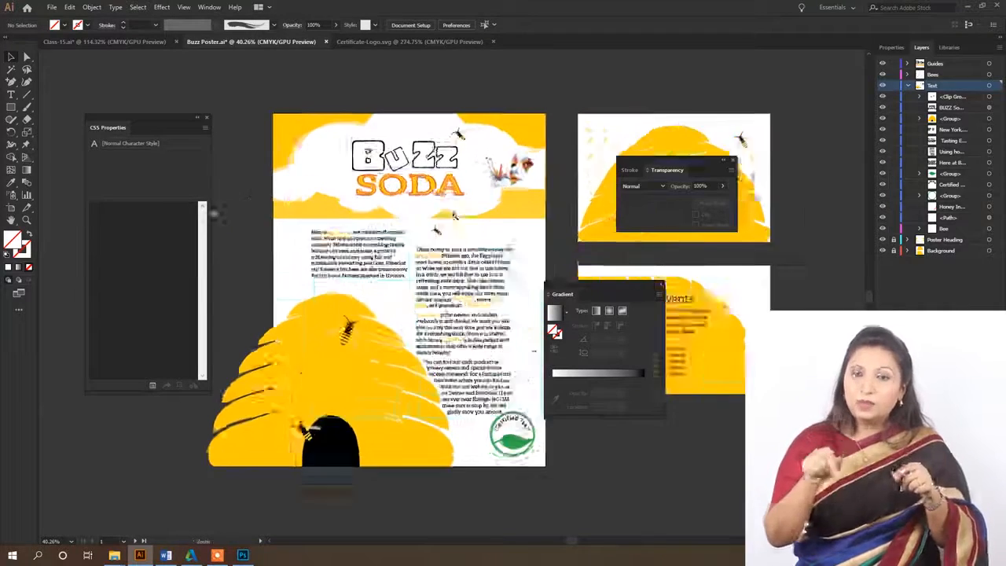
click(404, 174)
drag(397, 217, 284, 130)
drag(287, 159, 332, 175)
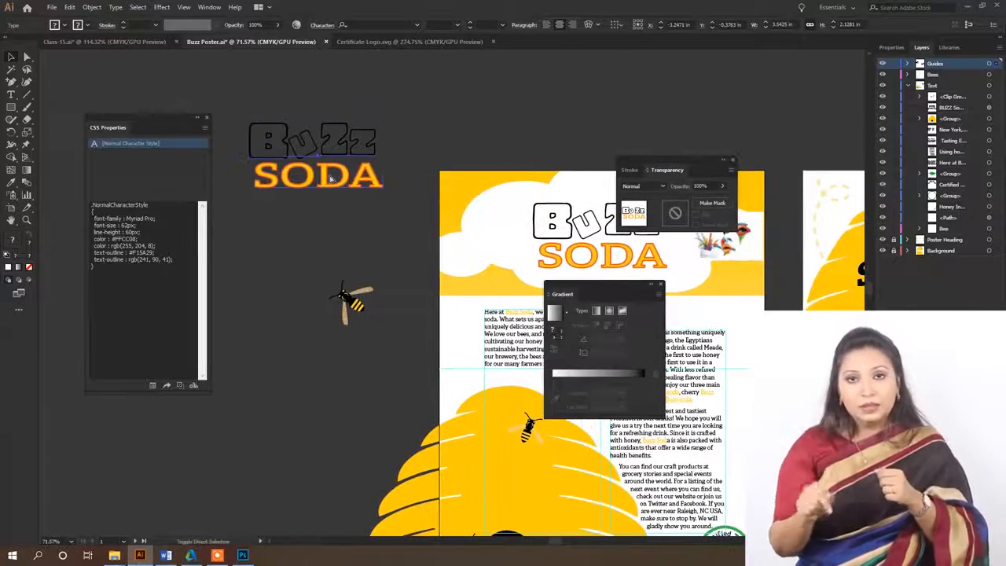
click(331, 179)
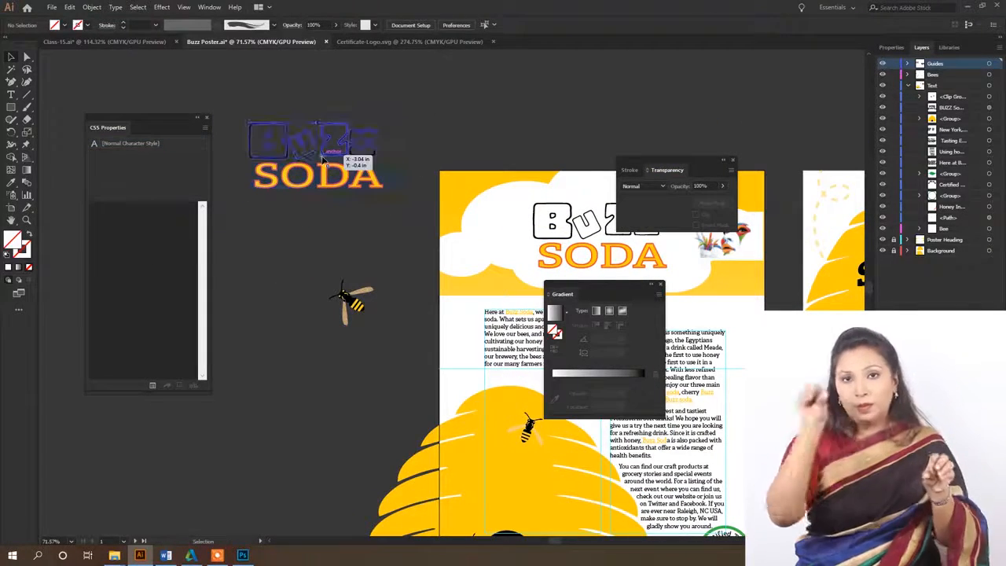
Show the Asset Export panel and add the copied Buzz Soda heading to it as an asset
click(209, 7)
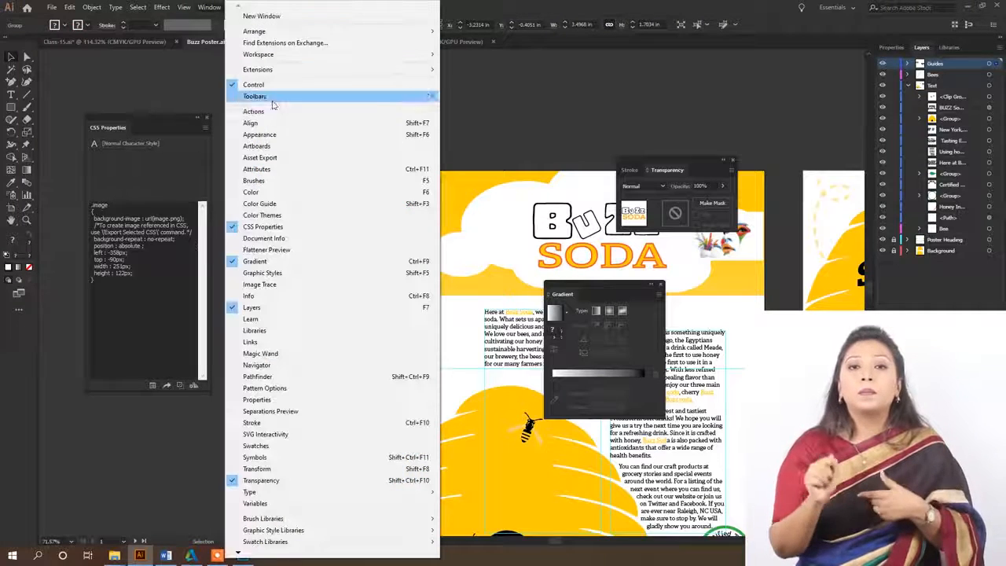
click(280, 158)
drag(430, 167, 539, 102)
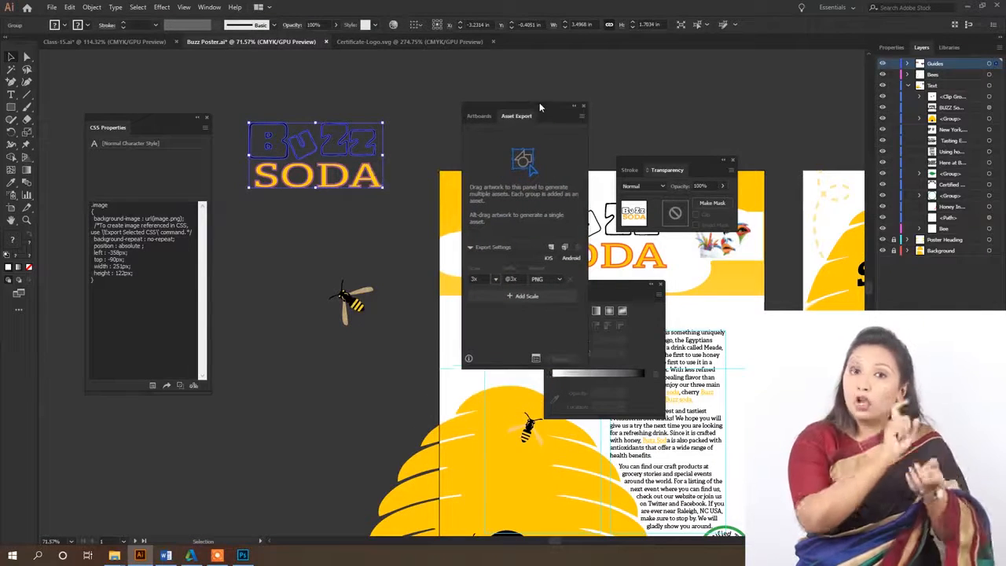
click(484, 117)
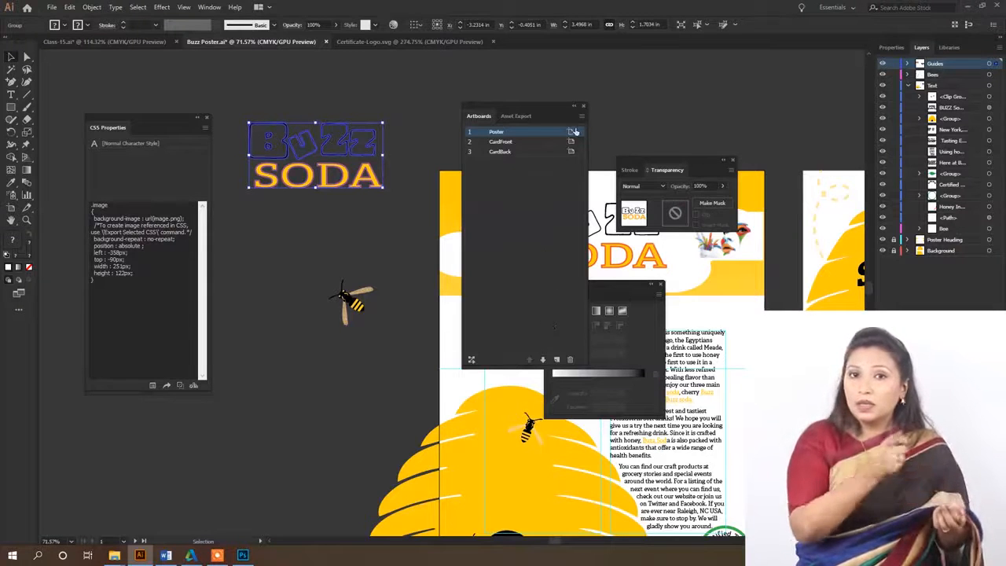
click(515, 117)
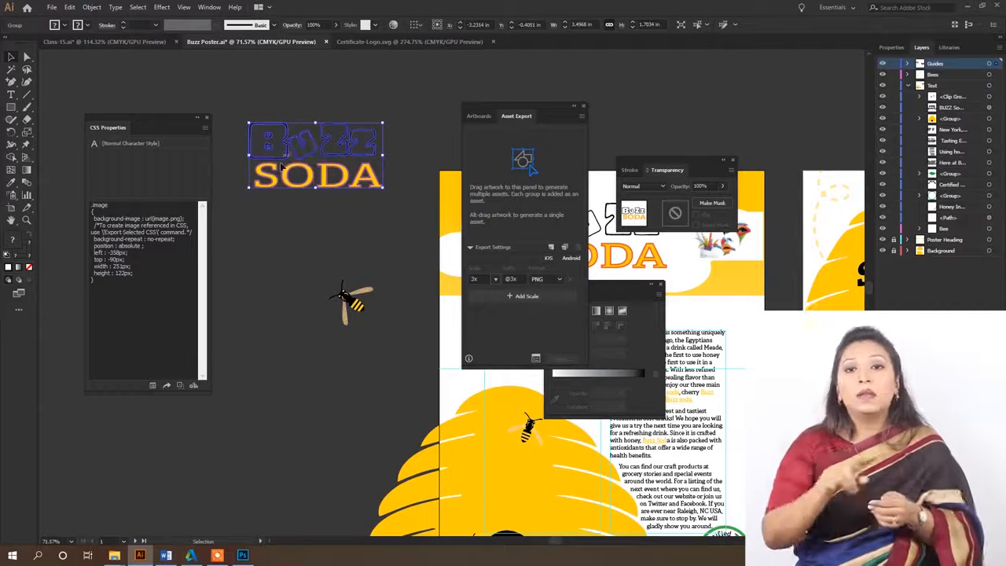
drag(283, 168, 526, 180)
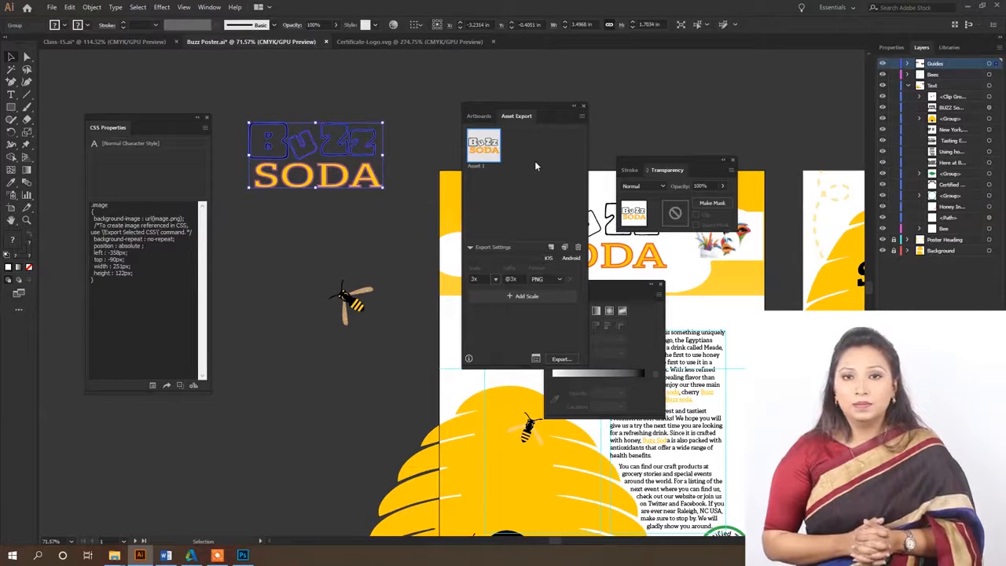
Set the asset export scale to 4x and keep PNG as the format
click(471, 250)
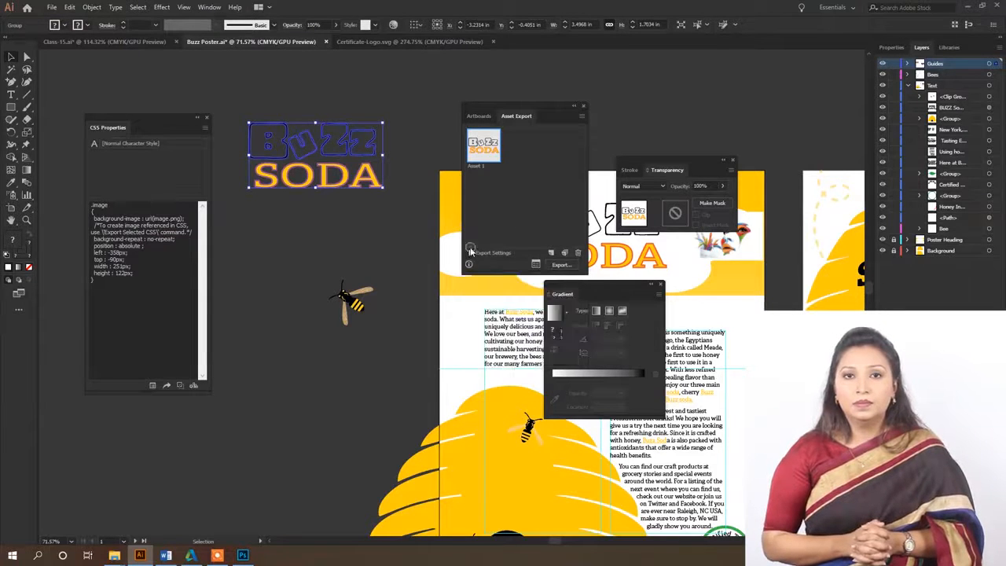
click(495, 285)
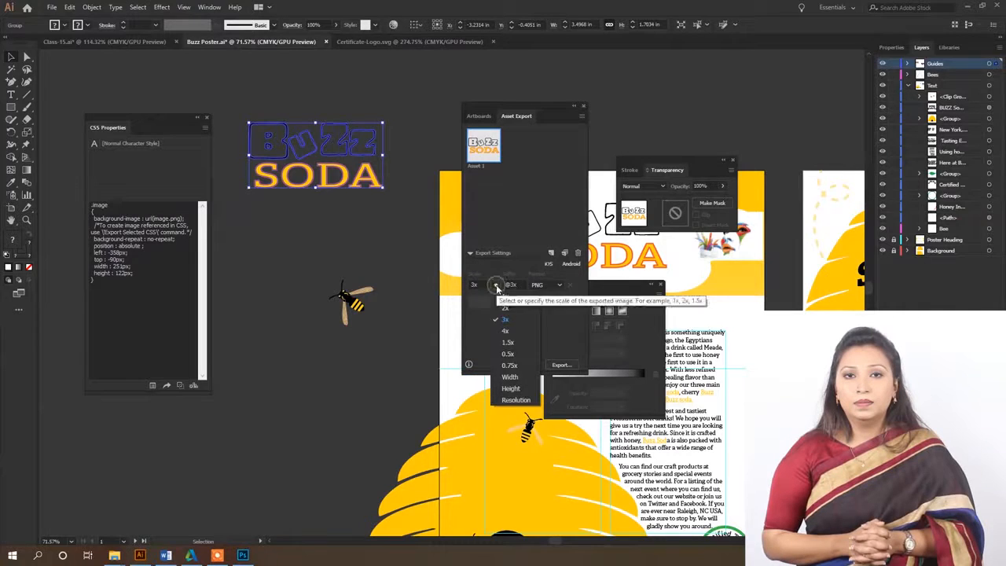
click(509, 330)
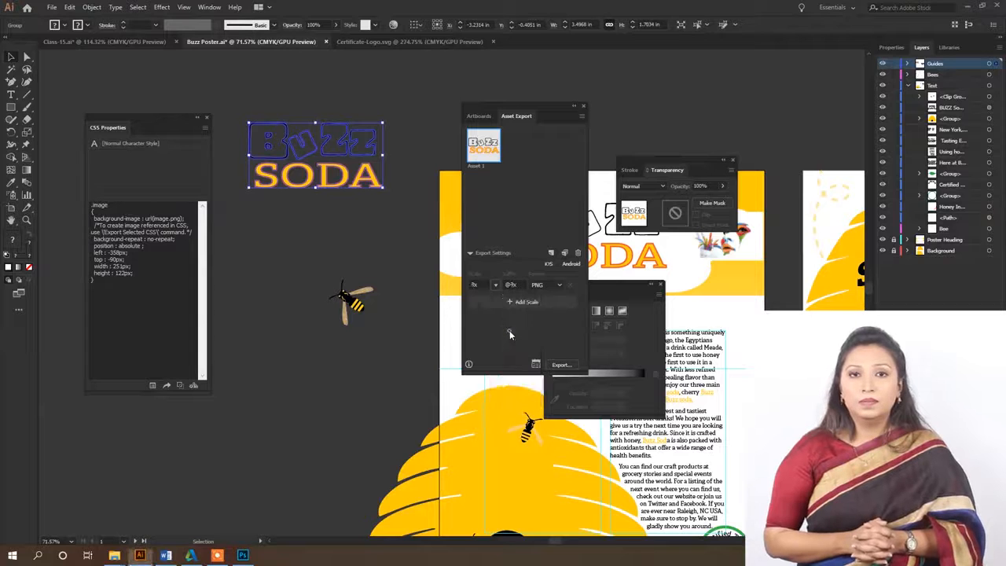
click(557, 286)
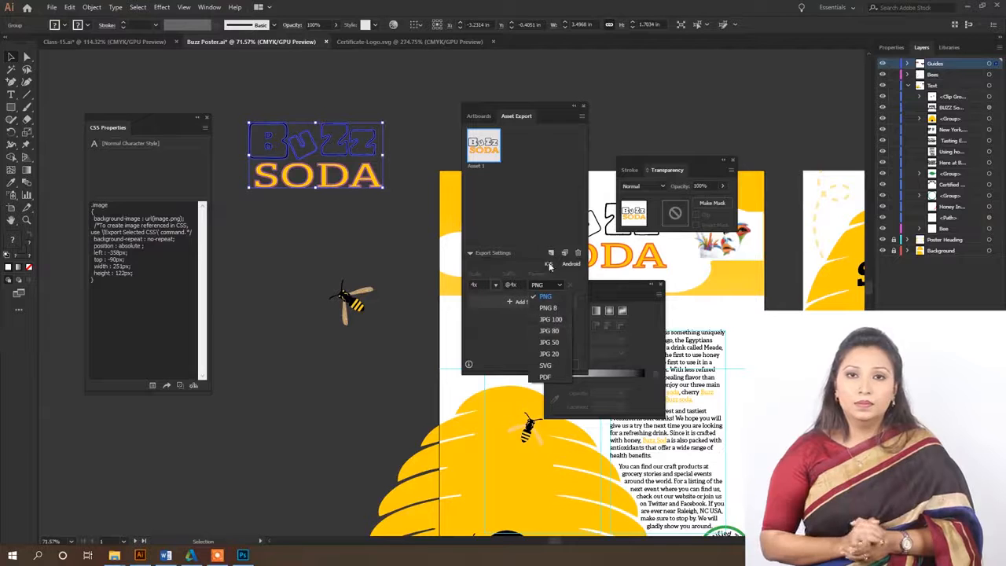
click(542, 219)
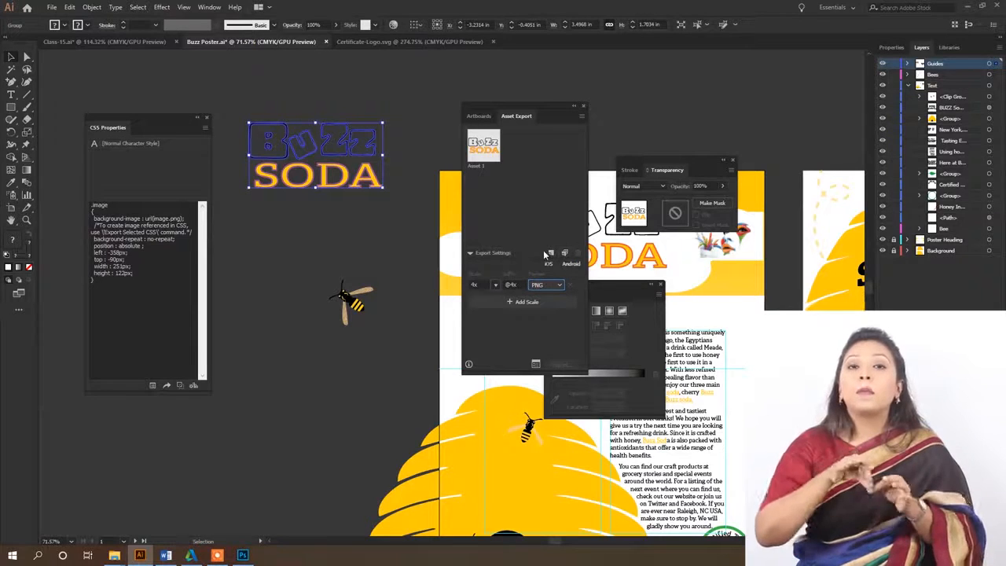
Launch Export for Screens and choose the Class-15 folder on the Desktop as the export location
click(535, 364)
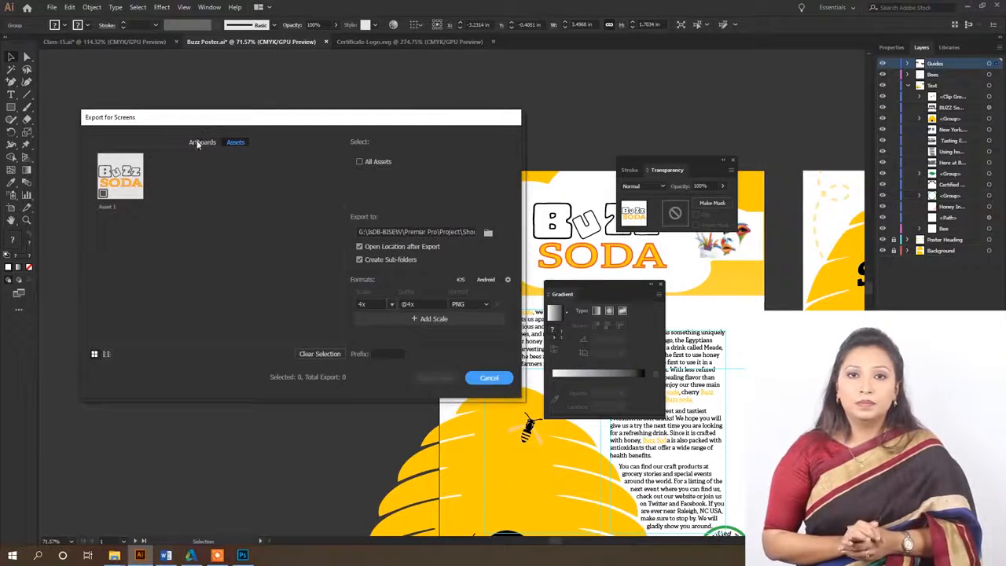
click(488, 234)
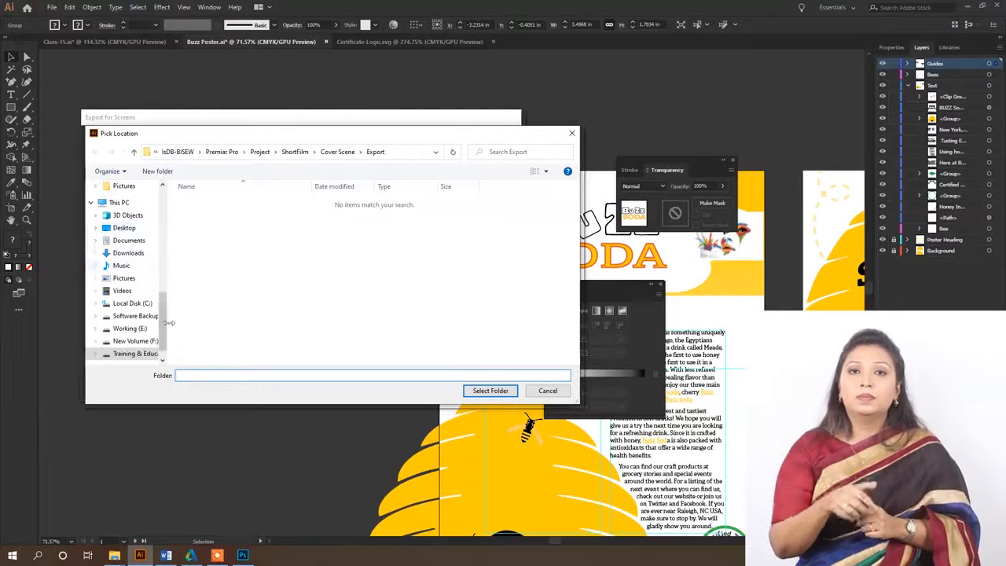
click(123, 227)
double_click(206, 211)
click(491, 392)
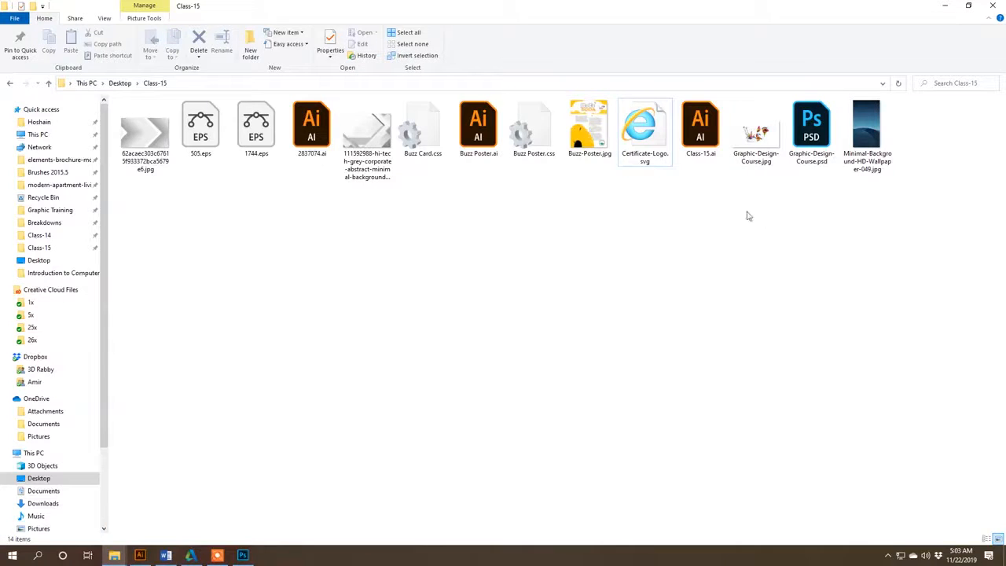
click(945, 6)
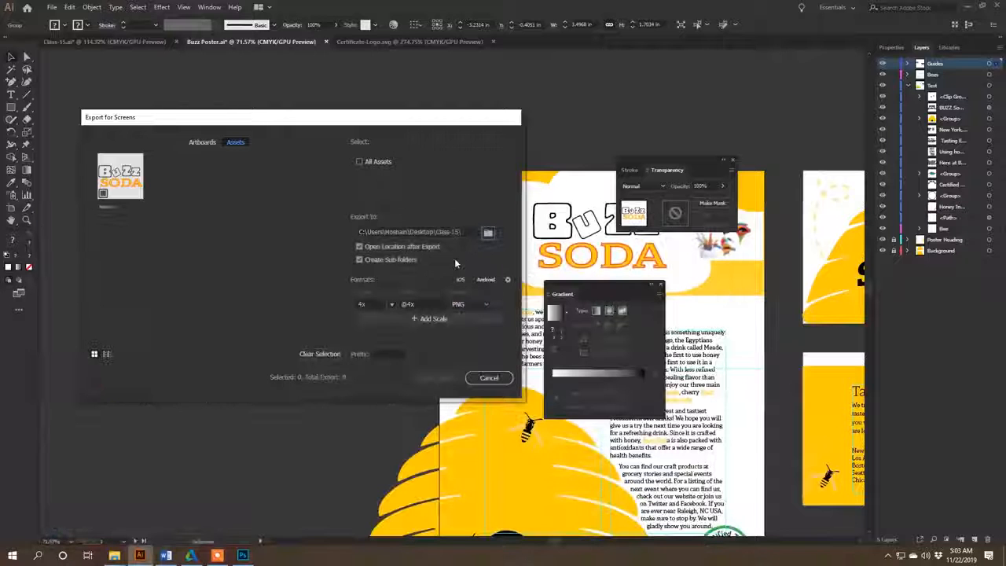
Include the Buzz Soda asset in the export and export it as a 4x PNG
click(460, 318)
click(497, 319)
click(120, 176)
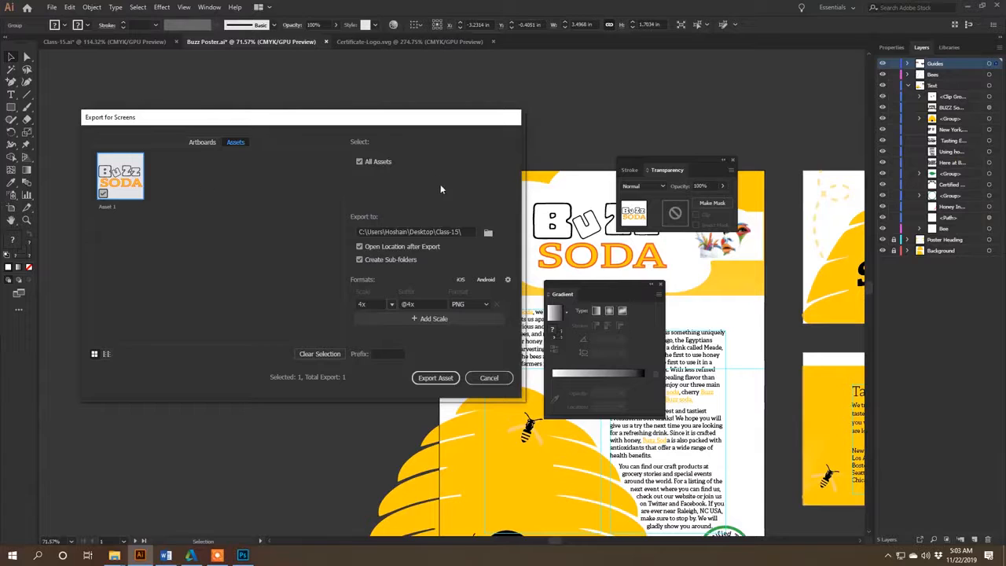
click(105, 194)
click(105, 193)
click(435, 377)
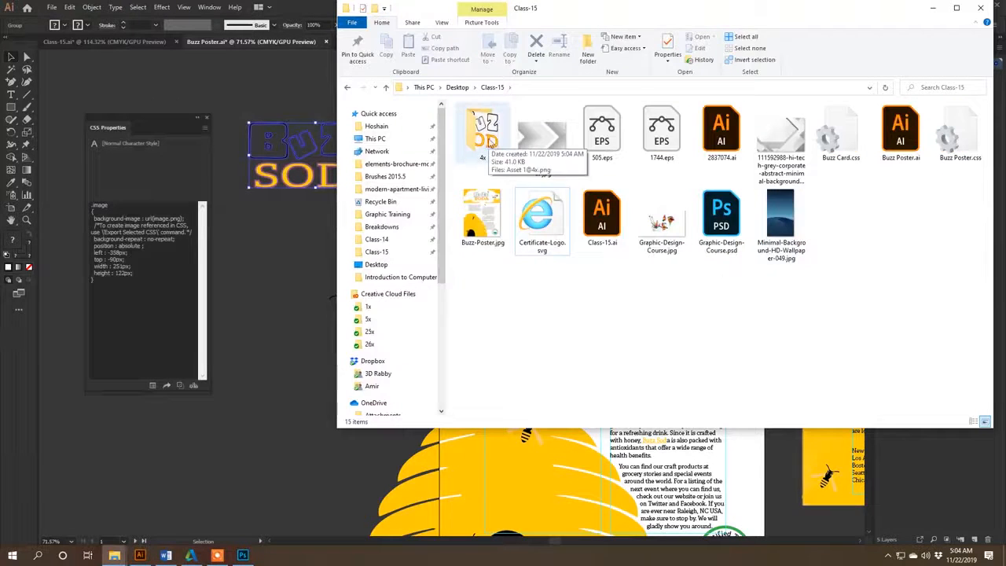
double_click(483, 138)
double_click(482, 141)
click(989, 8)
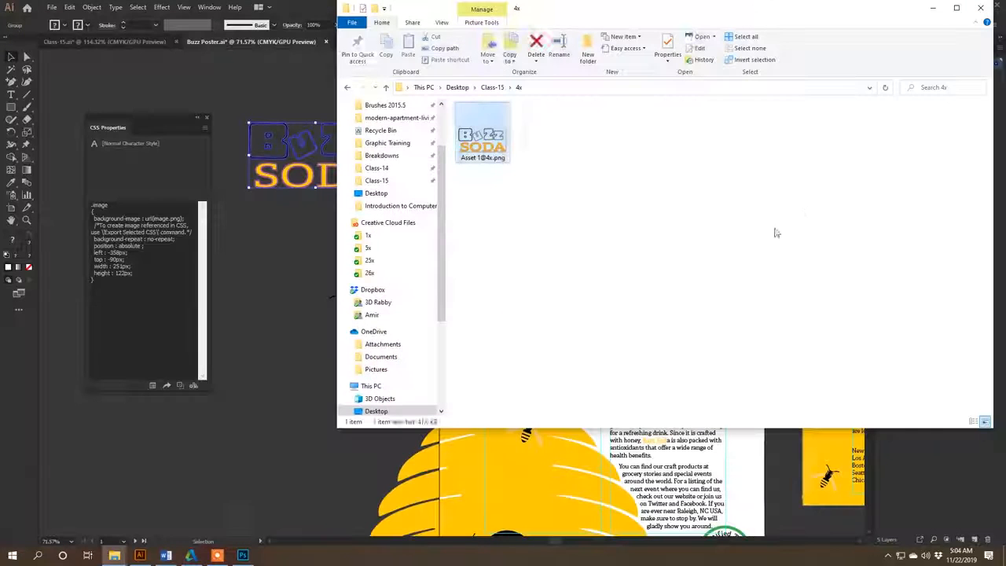
click(981, 7)
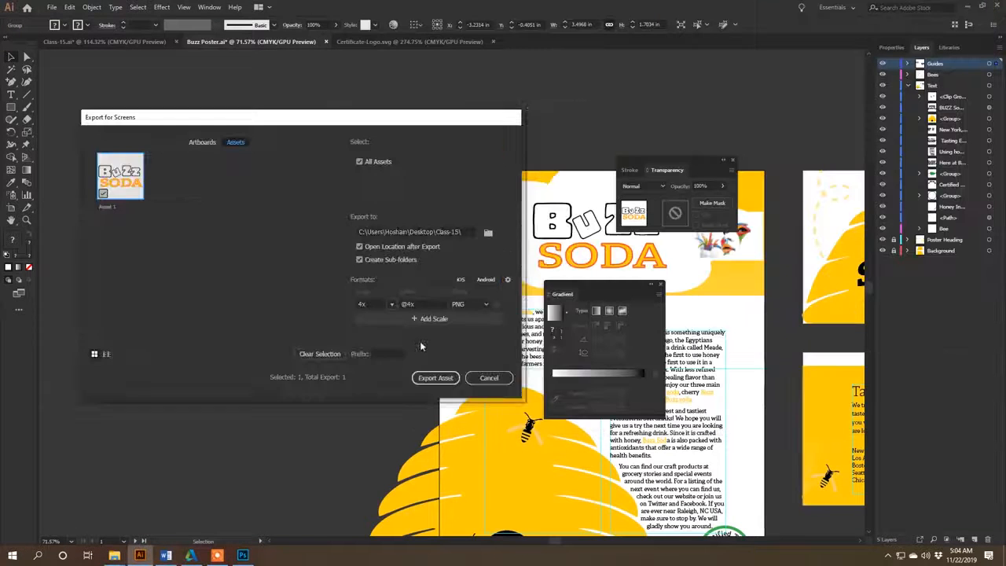
click(536, 364)
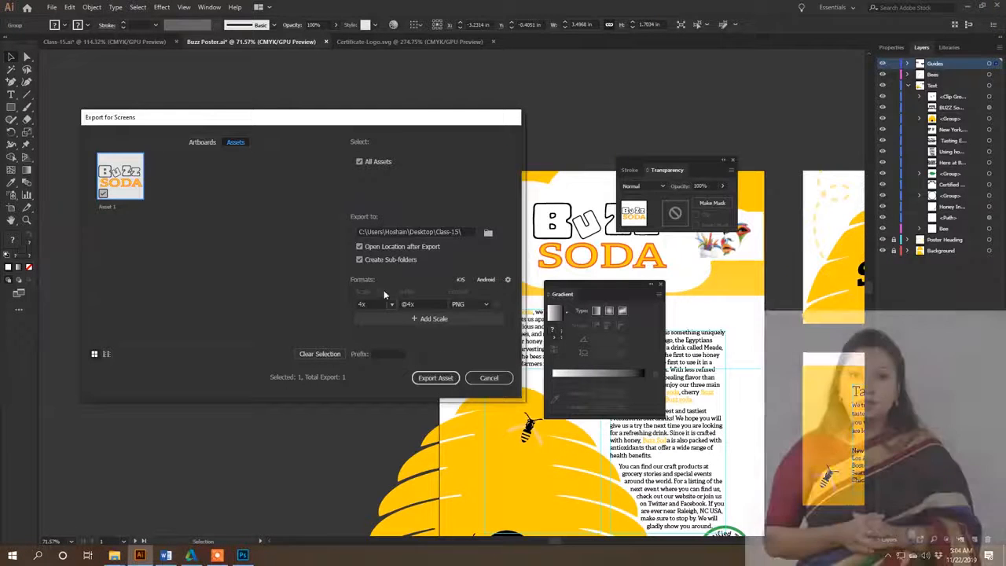
click(436, 378)
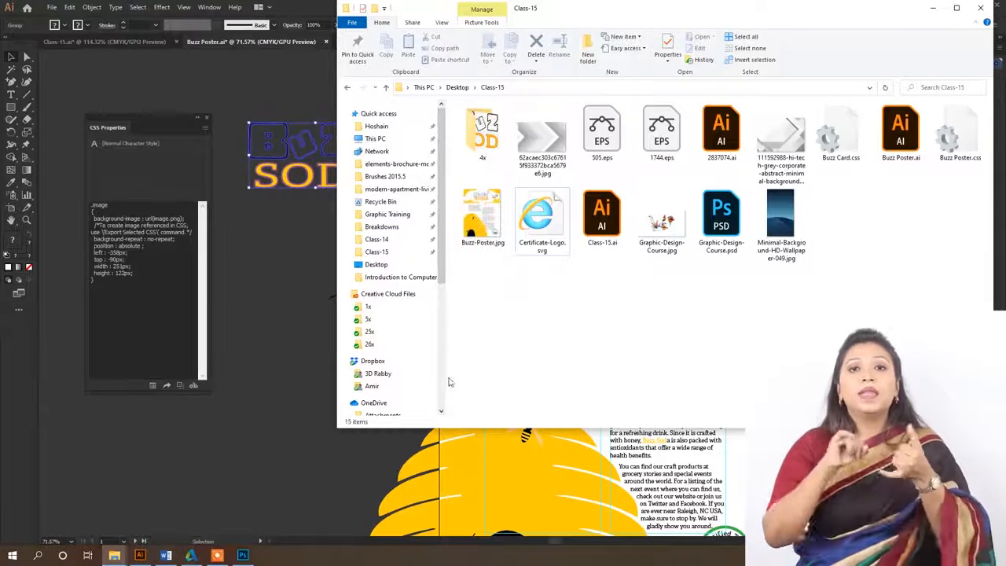
double_click(487, 138)
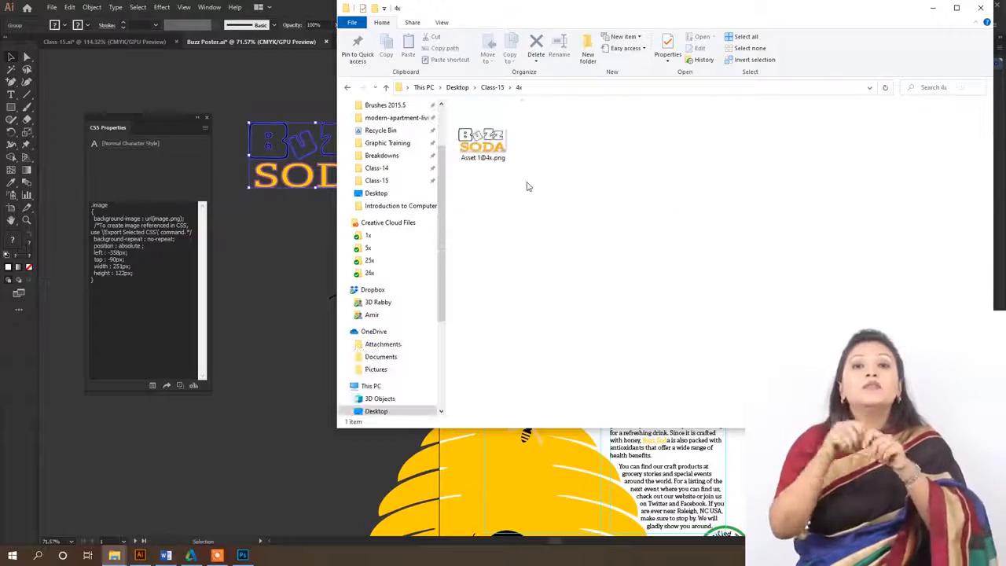
double_click(511, 149)
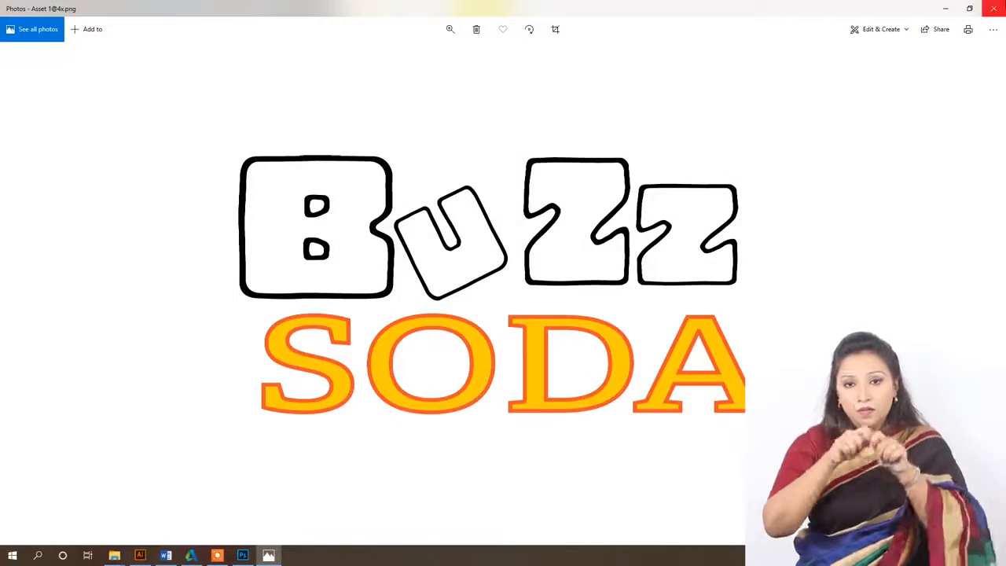
click(995, 6)
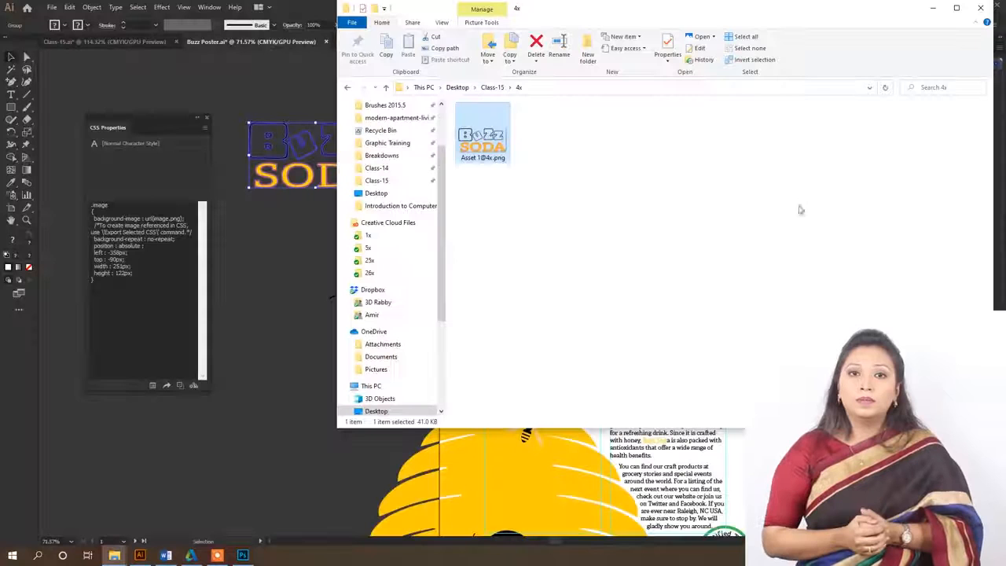
click(773, 233)
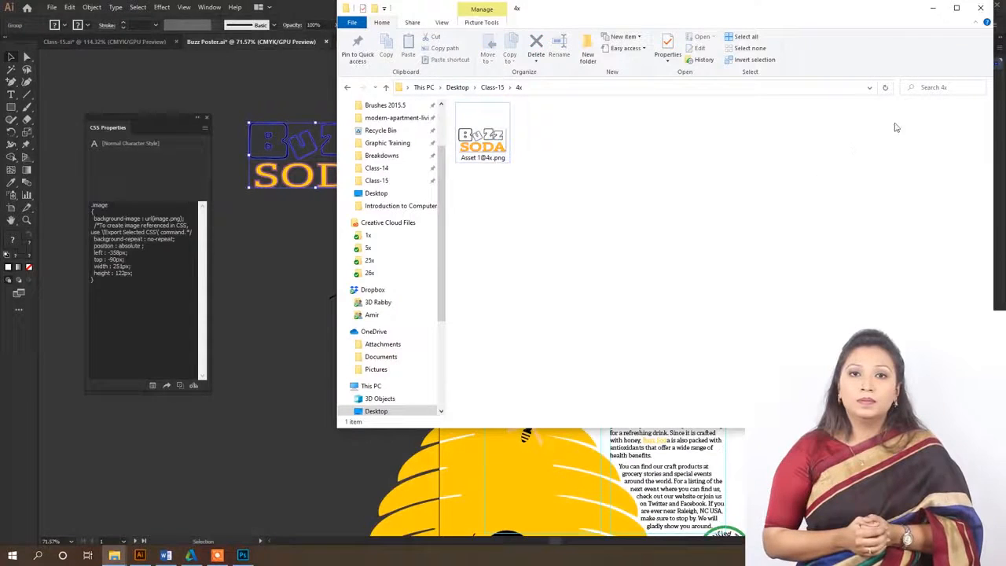
click(980, 10)
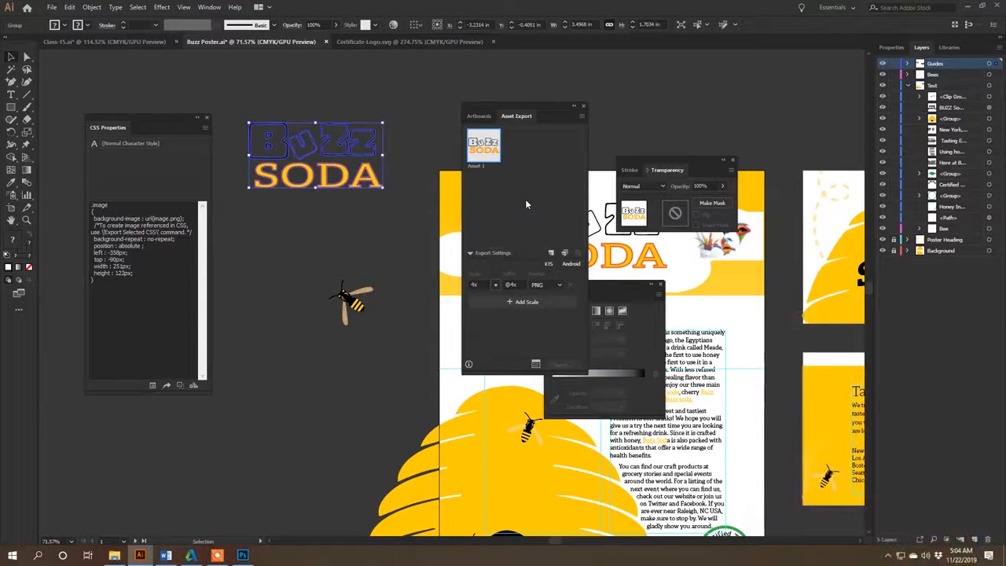
Add the bee beside the poster as a second export asset and export it as a 4x PNG to Class-15
click(355, 306)
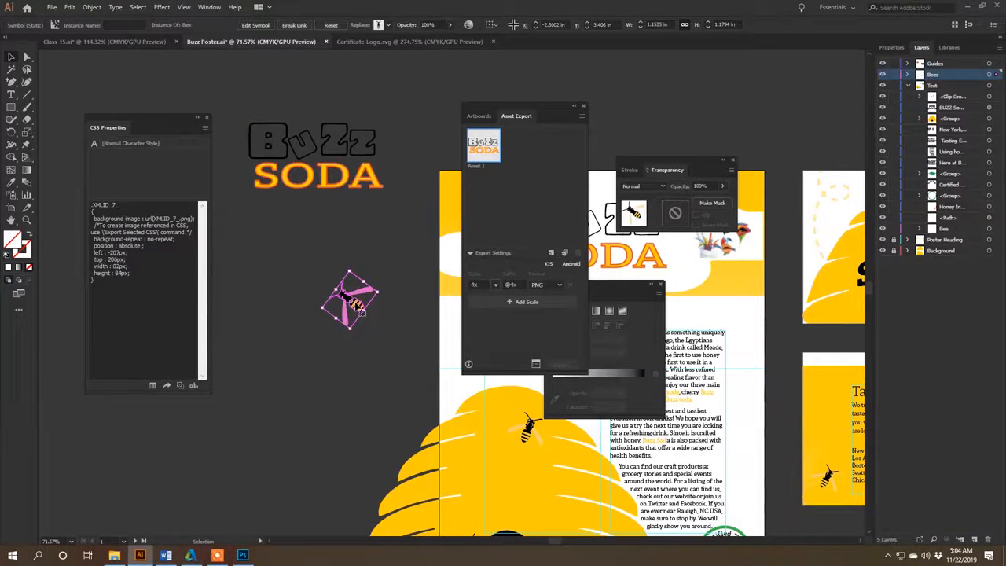
drag(362, 312, 540, 186)
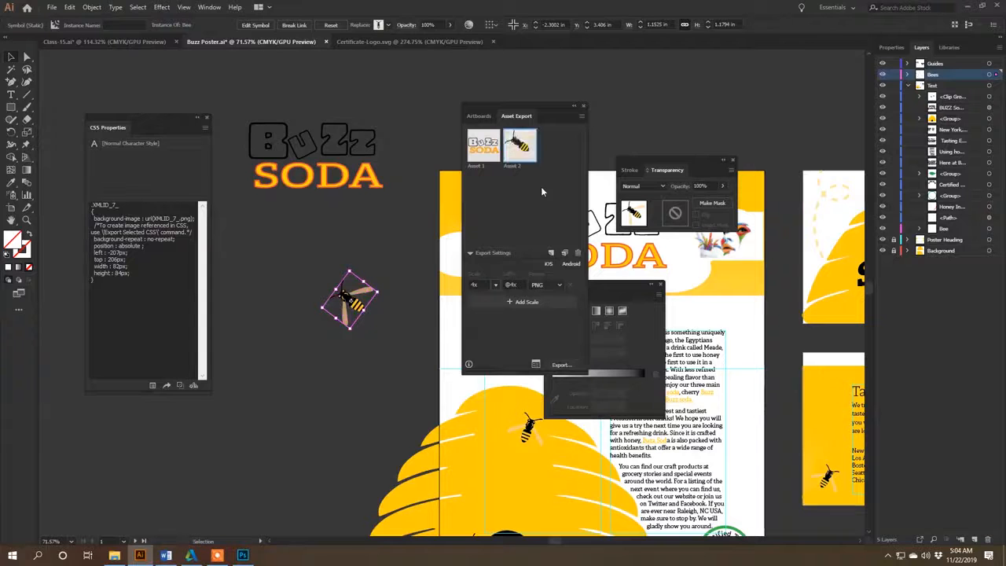
click(536, 363)
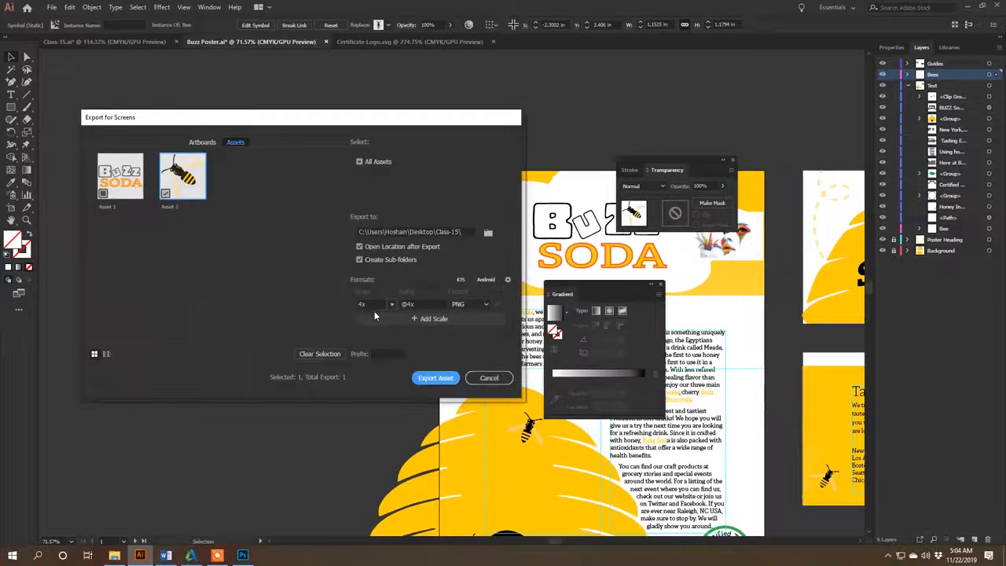
click(435, 377)
double_click(550, 140)
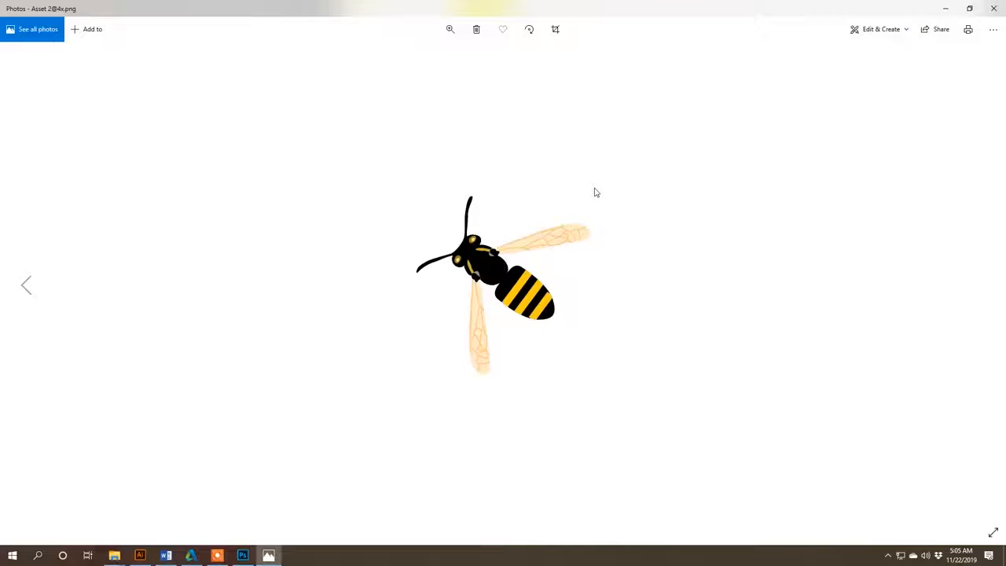
click(991, 7)
click(932, 8)
Reset the Essentials workspace to its default panel arrangement
click(209, 7)
mouse_move(263, 54)
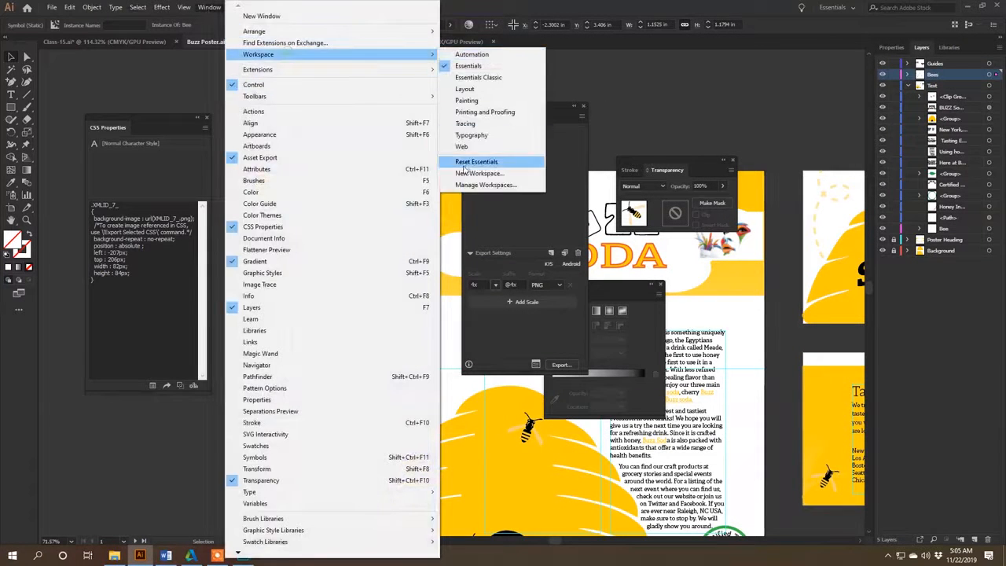
click(506, 160)
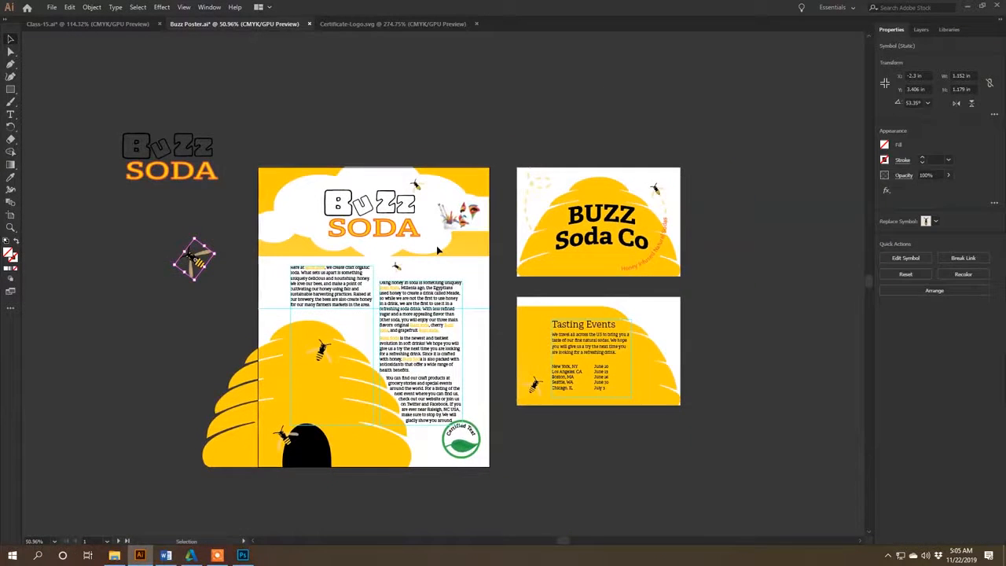